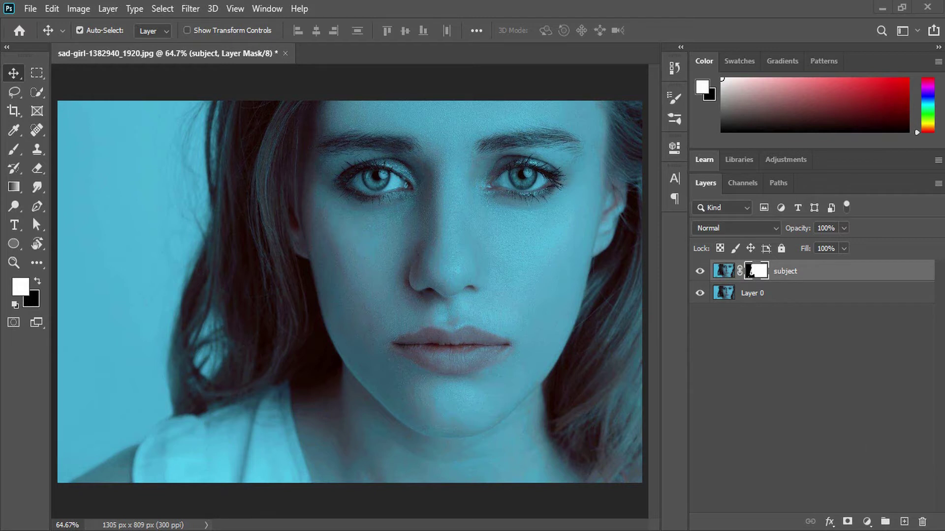
- Add a Hue/Saturation adjustment above the subject layer with hue -127 and saturation -33
{"action": "left_click", "coordinate": [867, 521]}
{"action": "left_click", "coordinate": [871, 380]}
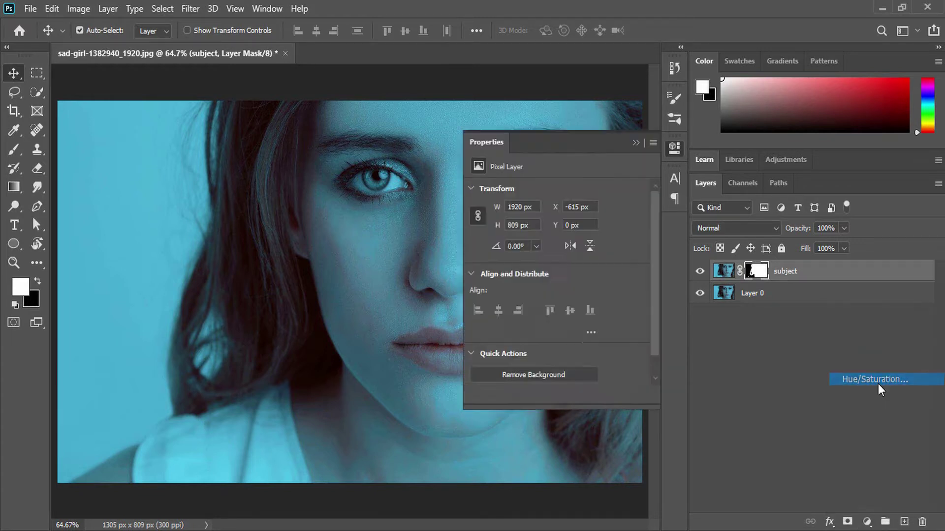
{"action": "left_click_drag", "start_coordinate": [556, 246], "coordinate": [488, 247]}
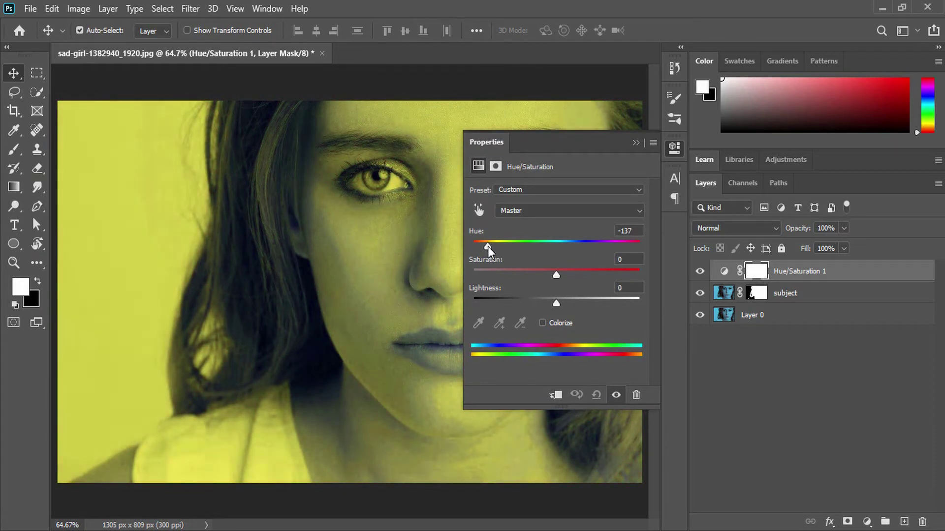
{"action": "left_click_drag", "start_coordinate": [554, 275], "coordinate": [530, 279]}
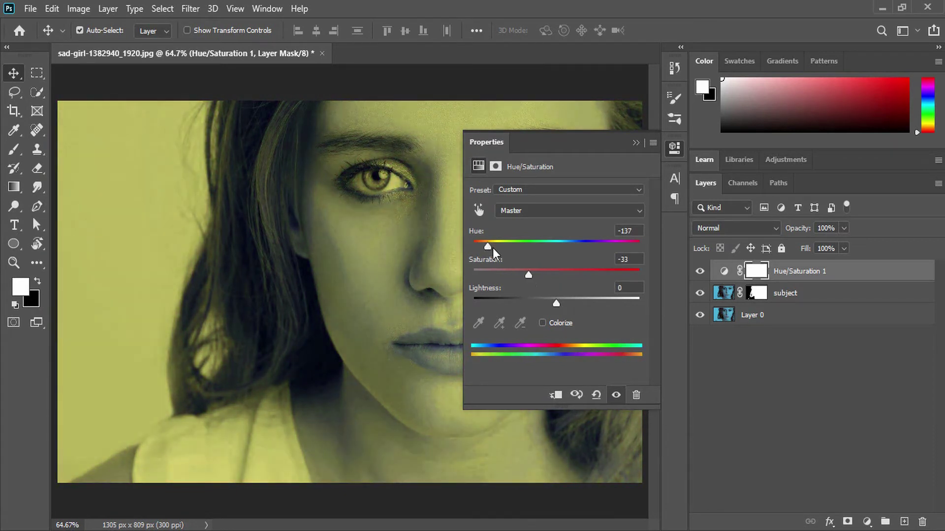
{"action": "left_click_drag", "start_coordinate": [489, 248], "coordinate": [491, 248]}
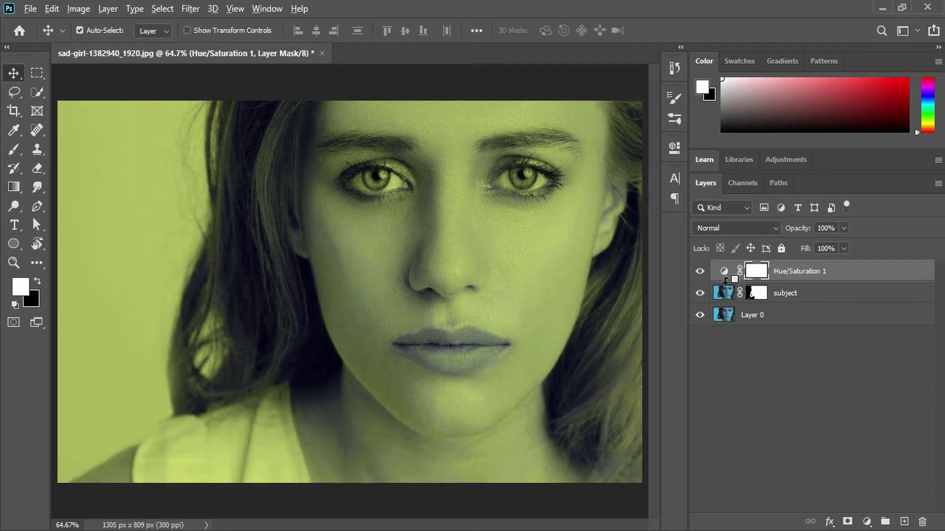
- Clip the Hue/Saturation adjustment to the subject layer so it leaves the blue background and top alone
{"action": "left_click", "coordinate": [726, 281], "text": "alt"}
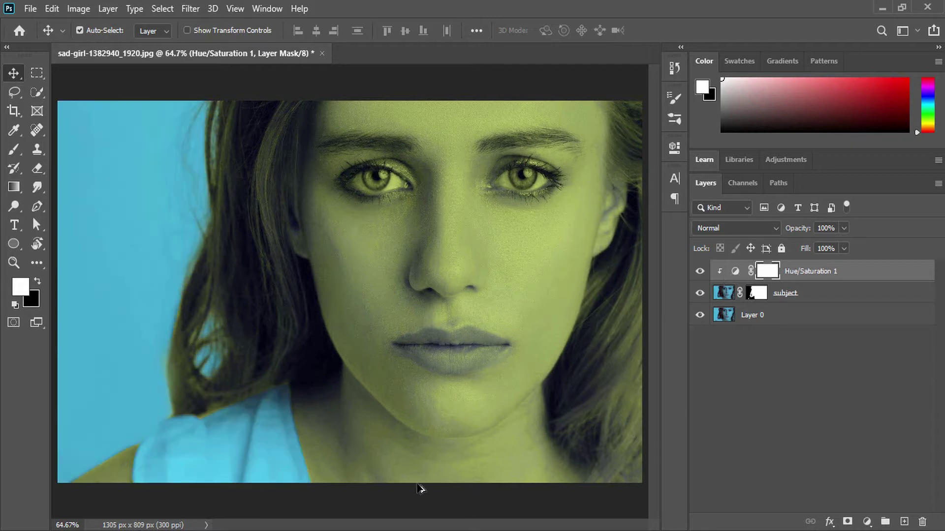
{"action": "scroll", "coordinate": [428, 331], "scroll_direction": "down", "scroll_amount": 3}
{"action": "scroll", "coordinate": [399, 300], "scroll_direction": "up", "scroll_amount": 2}
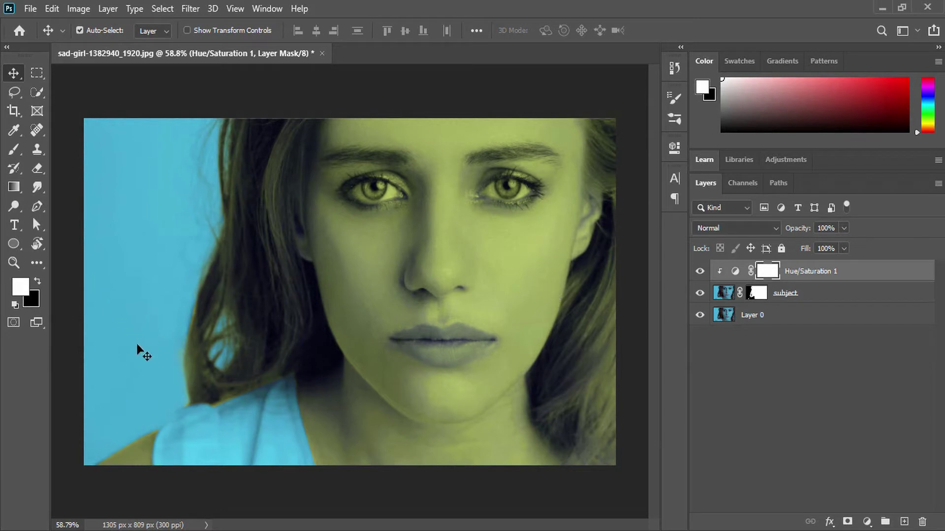
- Paint black with the Brush on the adjustment's mask over the eye on the hair-covered side to hide the recolouring there
{"action": "key", "text": "b"}
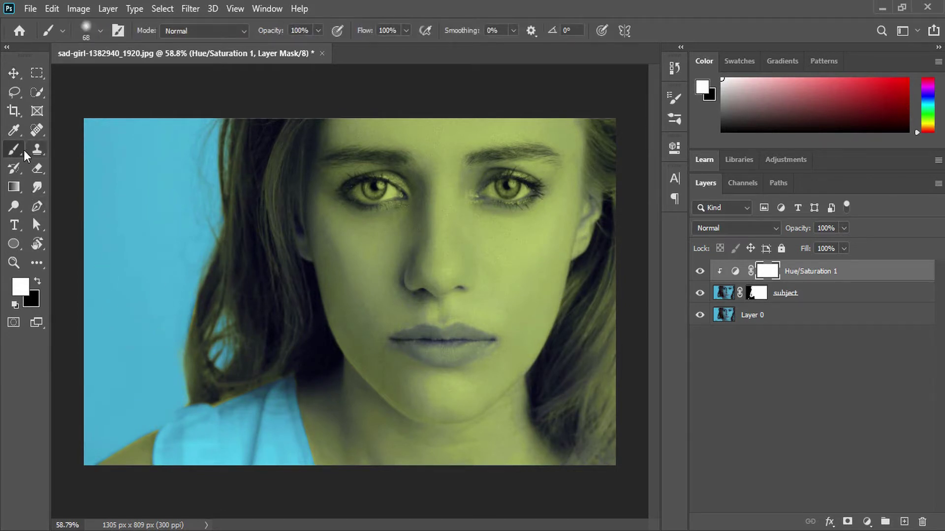
{"action": "scroll", "coordinate": [374, 186], "scroll_direction": "up", "scroll_amount": 4}
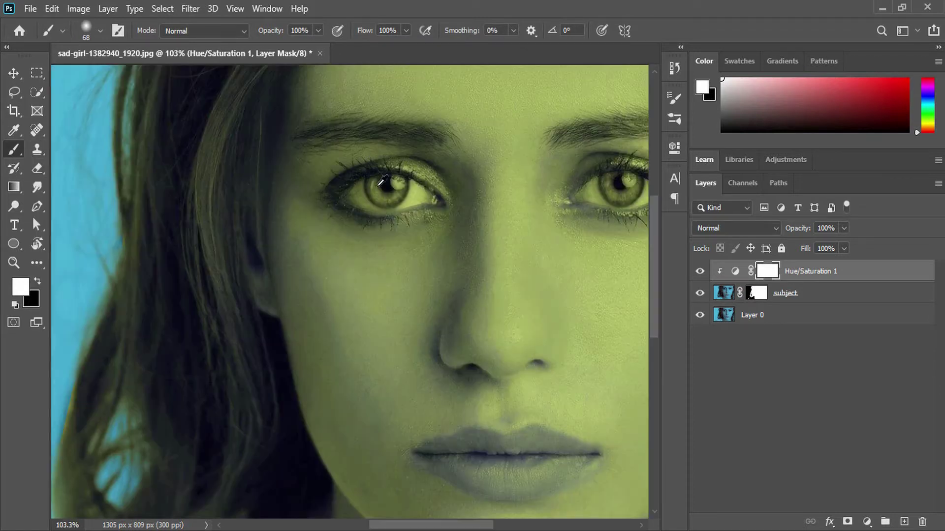
{"action": "left_click", "coordinate": [38, 282]}
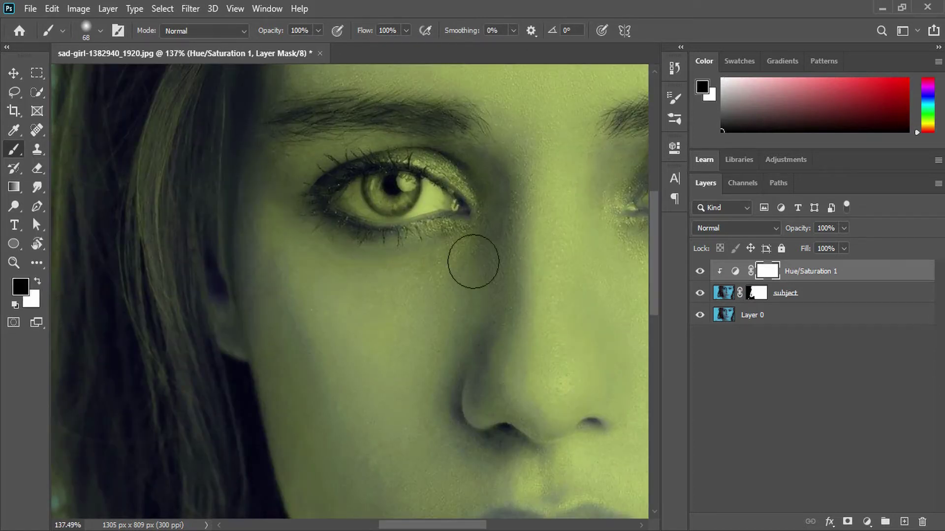
{"action": "scroll", "coordinate": [389, 200], "scroll_direction": "up", "scroll_amount": 1}
{"action": "mouse_move", "coordinate": [417, 190]}
{"action": "left_mouse_down"}
{"action": "mouse_move", "coordinate": [344, 198]}
{"action": "mouse_move", "coordinate": [385, 213]}
{"action": "mouse_move", "coordinate": [450, 200]}
{"action": "left_mouse_up"}
{"action": "key", "text": "space"}
{"action": "left_click_drag", "start_coordinate": [557, 250], "coordinate": [320, 268]}
{"action": "mouse_move", "coordinate": [225, 223]}
{"action": "left_mouse_down"}
{"action": "mouse_move", "coordinate": [212, 225]}
{"action": "mouse_move", "coordinate": [230, 228]}
{"action": "left_mouse_up"}
- Paint black on the same adjustment mask over the other eye, using a brush size of 25
{"action": "key", "text": "space"}
{"action": "left_click_drag", "start_coordinate": [540, 249], "coordinate": [348, 299]}
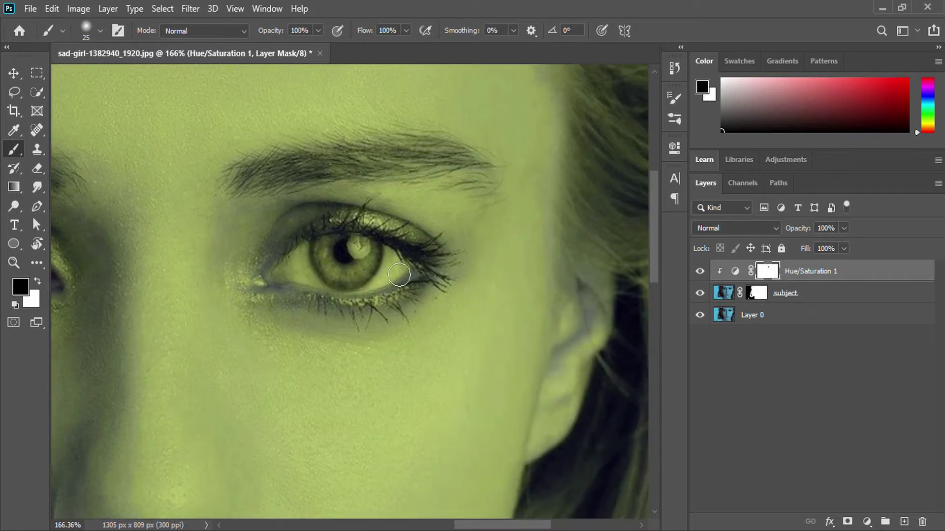
{"action": "mouse_move", "coordinate": [401, 273]}
{"action": "left_mouse_down"}
{"action": "mouse_move", "coordinate": [285, 267]}
{"action": "mouse_move", "coordinate": [404, 261]}
{"action": "mouse_move", "coordinate": [399, 271]}
{"action": "mouse_move", "coordinate": [350, 281]}
{"action": "mouse_move", "coordinate": [296, 264]}
{"action": "mouse_move", "coordinate": [359, 262]}
{"action": "mouse_move", "coordinate": [333, 276]}
{"action": "mouse_move", "coordinate": [295, 281]}
{"action": "left_mouse_up"}
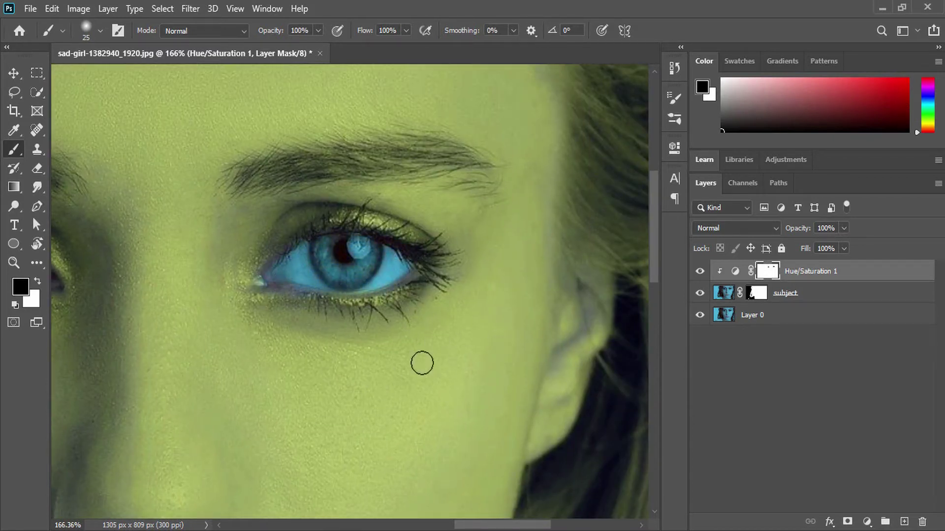
{"action": "key", "text": "ctrl+0"}
{"action": "left_click", "coordinate": [861, 279]}
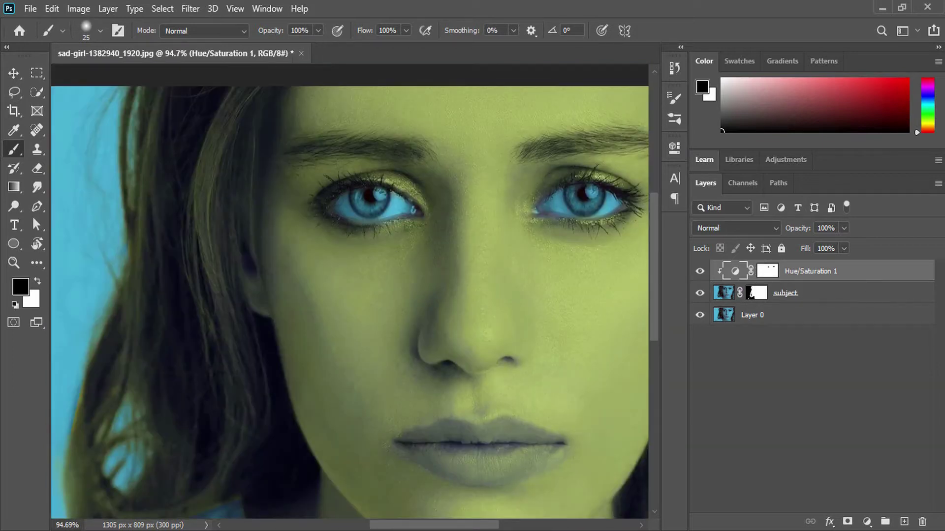
{"action": "scroll", "coordinate": [405, 350], "scroll_direction": "down", "scroll_amount": 3}
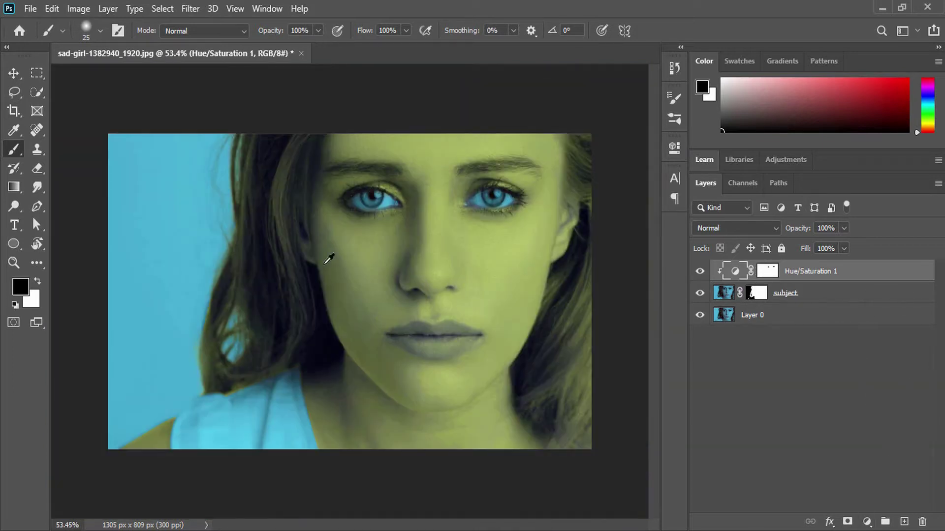
{"action": "scroll", "coordinate": [343, 283], "scroll_direction": "up", "scroll_amount": 1}
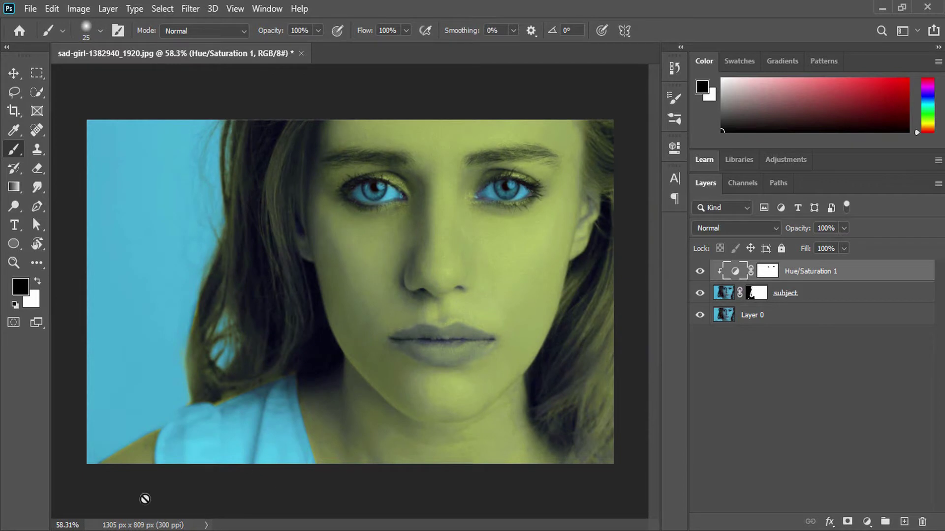
{"action": "key", "text": "ctrl+backslash"}
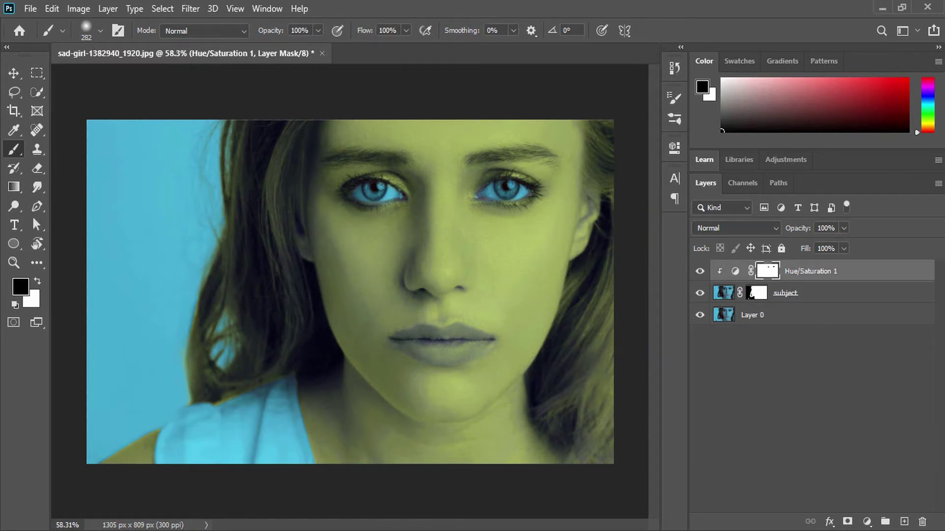
- Add a Solid Color fill layer in light orange above the Hue/Saturation adjustment
{"action": "left_click", "coordinate": [866, 523]}
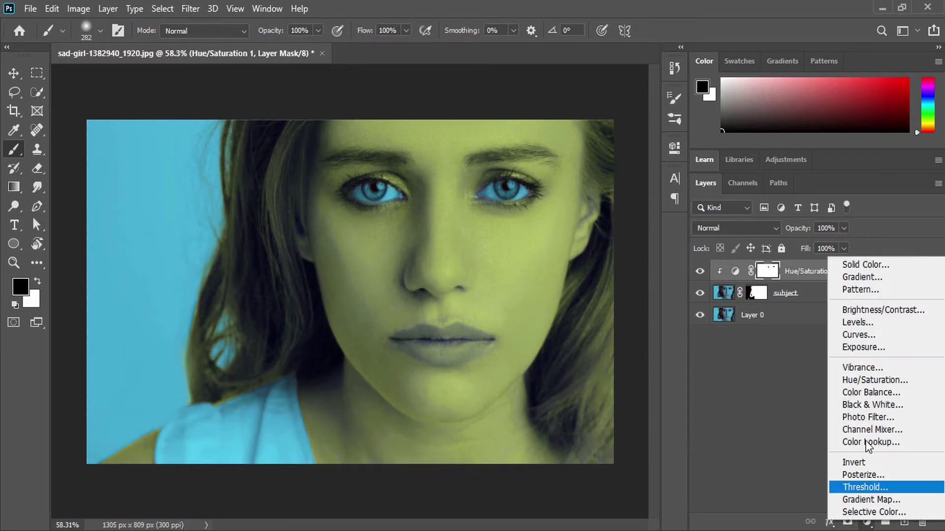
{"action": "left_click", "coordinate": [876, 268]}
{"action": "left_click_drag", "start_coordinate": [764, 372], "coordinate": [763, 365]}
{"action": "mouse_move", "coordinate": [634, 226]}
{"action": "left_mouse_down"}
{"action": "mouse_move", "coordinate": [688, 199]}
{"action": "mouse_move", "coordinate": [662, 184]}
{"action": "left_mouse_up"}
{"action": "left_click", "coordinate": [879, 188]}
- Set the orange fill layer's blend mode to Color and clip it to the subject layer
{"action": "left_click", "coordinate": [738, 229]}
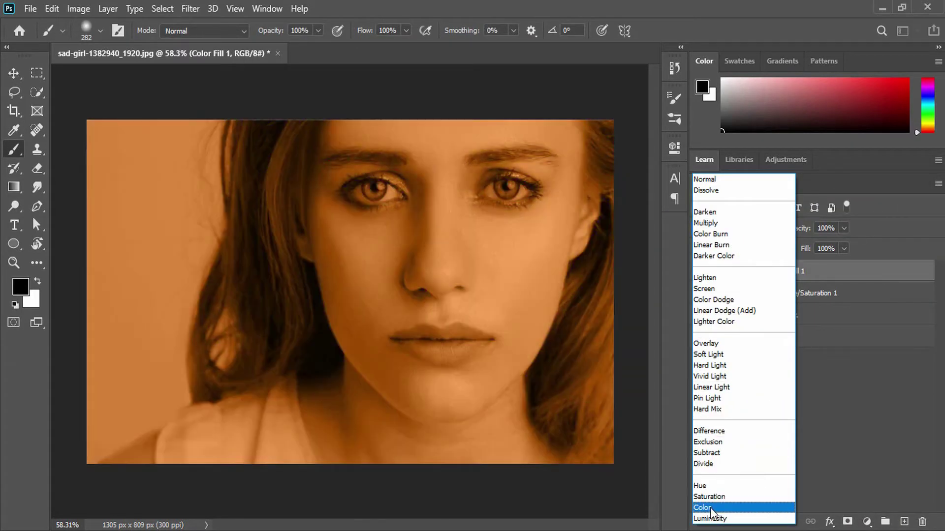
{"action": "left_click", "coordinate": [710, 508]}
{"action": "left_click", "coordinate": [719, 274], "text": "alt"}
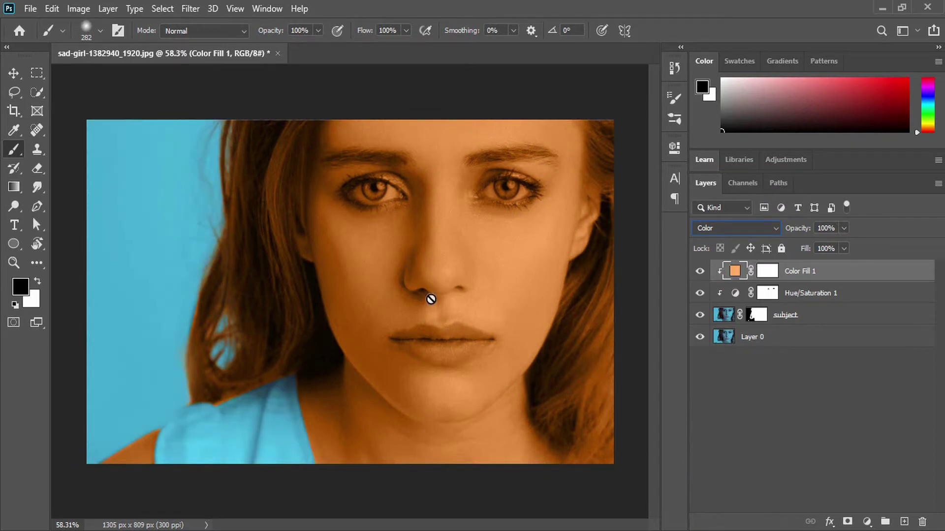
- Reduce the orange fill layer's Fill to 30%
{"action": "left_click", "coordinate": [835, 250]}
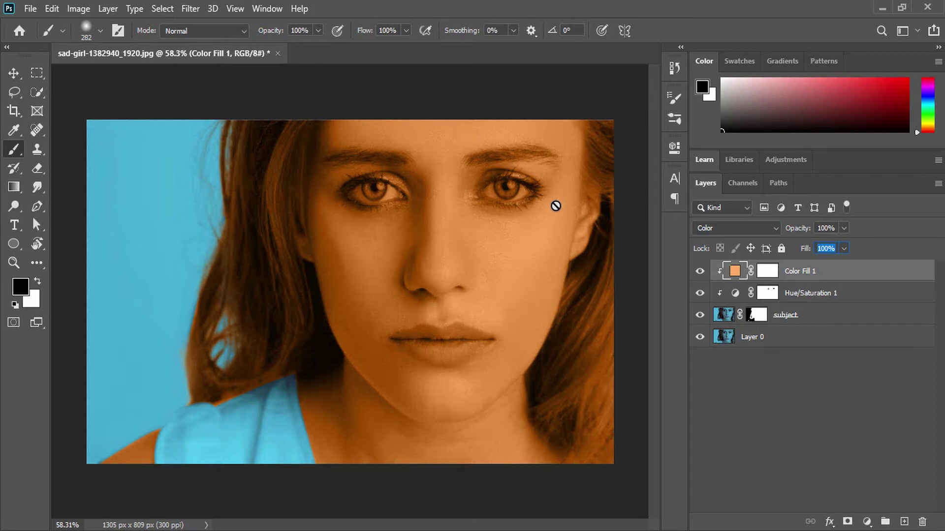
{"action": "scroll", "coordinate": [467, 308], "scroll_direction": "down", "scroll_amount": 5}
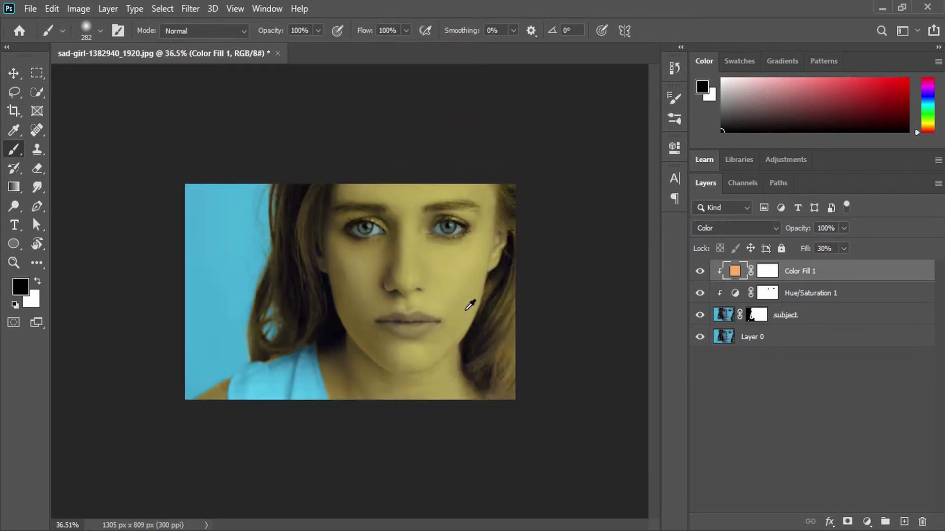
{"action": "scroll", "coordinate": [362, 236], "scroll_direction": "up", "scroll_amount": 2}
{"action": "key", "text": "ctrl+0"}
{"action": "left_click", "coordinate": [362, 232]}
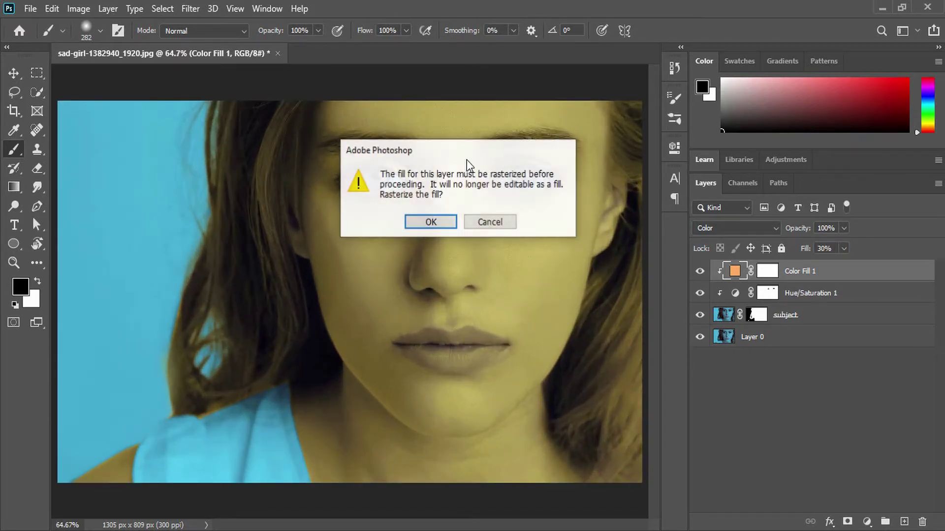
{"action": "left_click", "coordinate": [500, 223]}
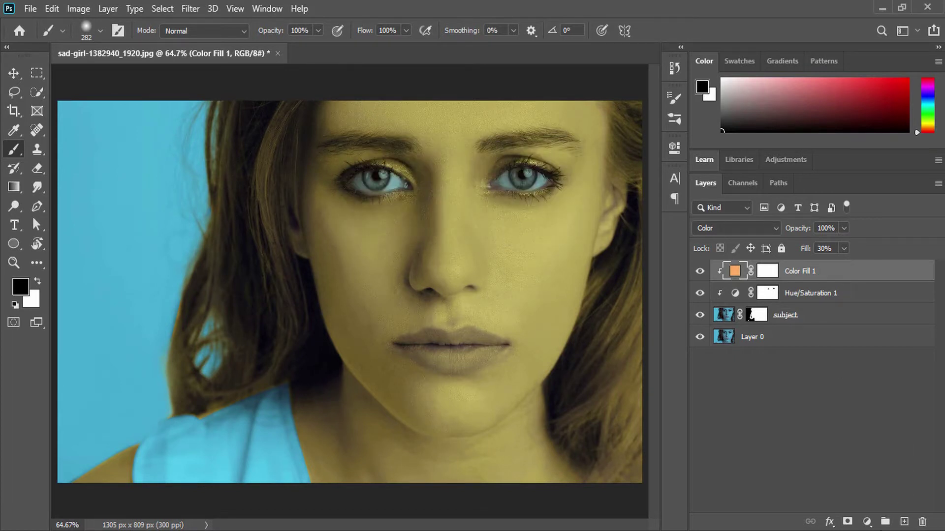
- Add a second Hue/Saturation adjustment on top with saturation at its minimum, and invert its mask to black
{"action": "left_click", "coordinate": [869, 522]}
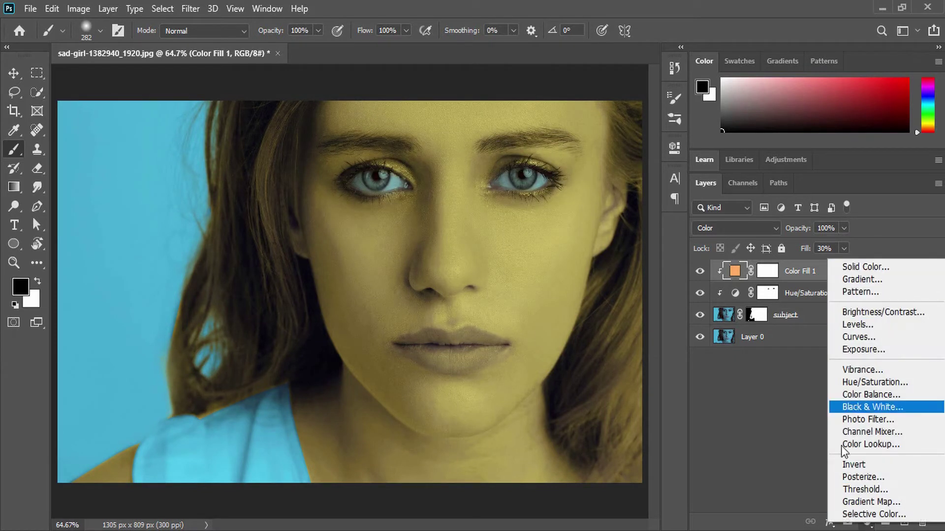
{"action": "left_click", "coordinate": [873, 381]}
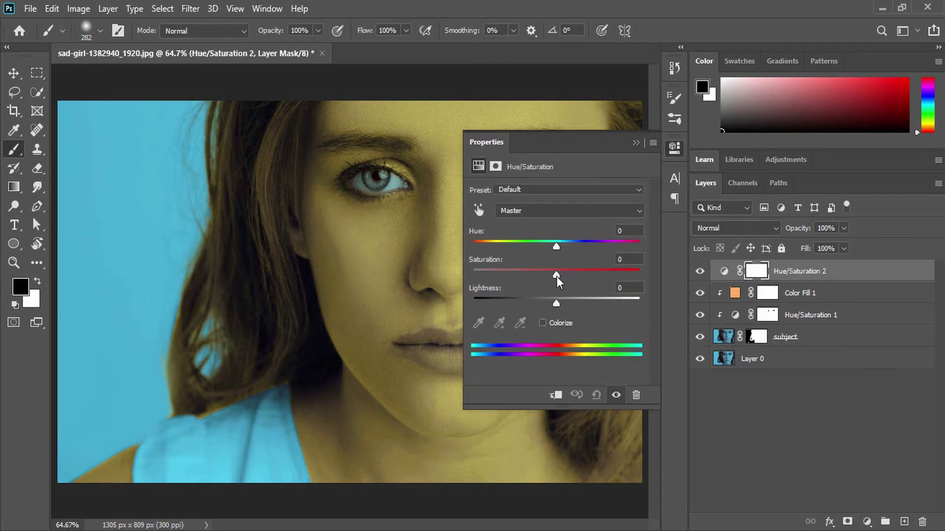
{"action": "left_click_drag", "start_coordinate": [556, 274], "coordinate": [141, 312]}
{"action": "left_click", "coordinate": [674, 148]}
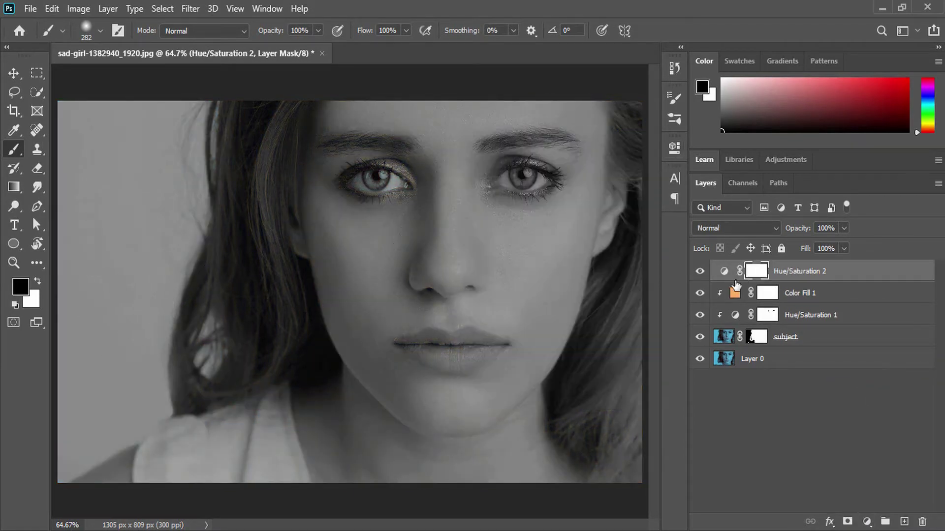
{"action": "key", "text": "ctrl+i"}
- Paint white on the desaturating layer's mask over the iris and white of the eye on the hair-covered side
{"action": "scroll", "coordinate": [355, 182], "scroll_direction": "up", "scroll_amount": 4}
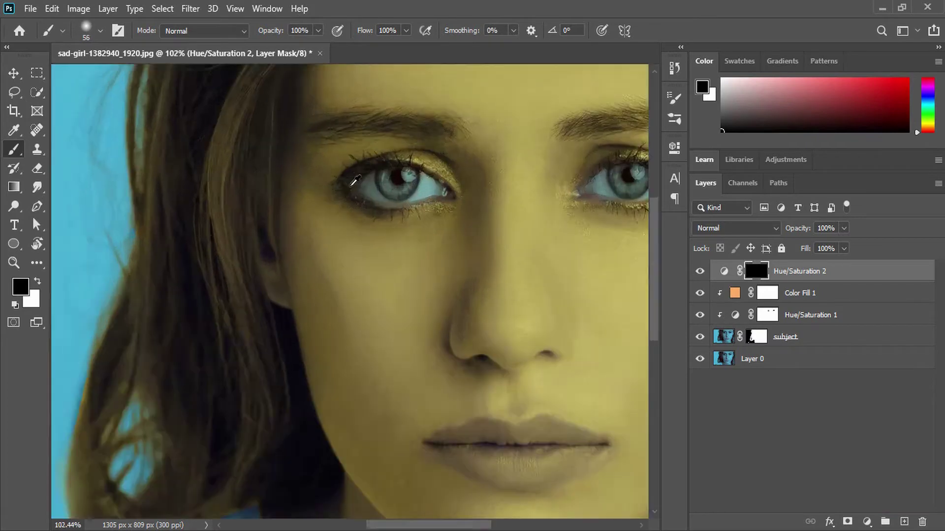
{"action": "left_click_drag", "start_coordinate": [448, 183], "coordinate": [407, 186]}
{"action": "scroll", "coordinate": [411, 184], "scroll_direction": "up", "scroll_amount": 2}
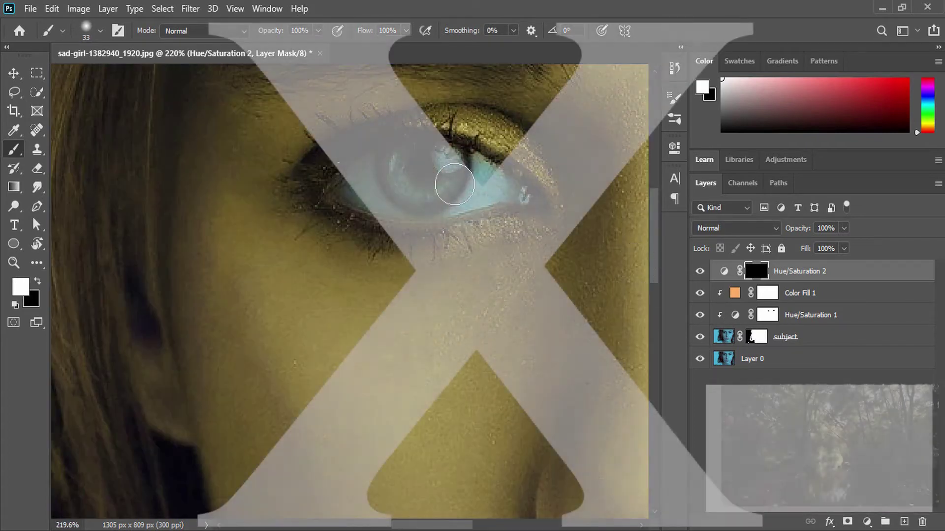
{"action": "key", "text": "x"}
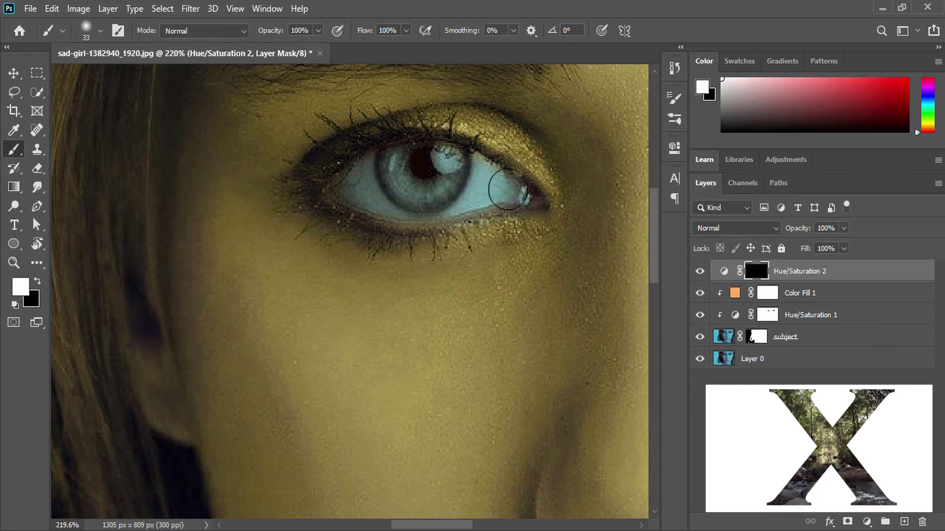
{"action": "mouse_move", "coordinate": [496, 190]}
{"action": "left_mouse_down"}
{"action": "mouse_move", "coordinate": [443, 162]}
{"action": "mouse_move", "coordinate": [435, 196]}
{"action": "mouse_move", "coordinate": [372, 183]}
{"action": "mouse_move", "coordinate": [442, 183]}
{"action": "mouse_move", "coordinate": [552, 207]}
{"action": "left_mouse_up"}
{"action": "scroll", "coordinate": [486, 191], "scroll_direction": "up", "scroll_amount": 6}
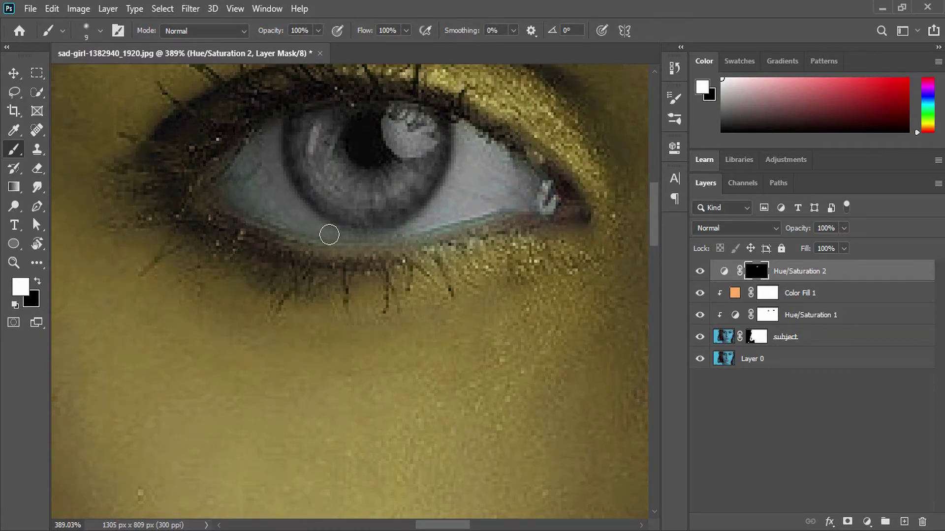
- Paint white on the desaturating layer's mask along the other eye to remove its blue tint
{"action": "scroll", "coordinate": [578, 205], "scroll_direction": "down", "scroll_amount": 5}
{"action": "scroll", "coordinate": [575, 211], "scroll_direction": "up", "scroll_amount": 5}
{"action": "mouse_move", "coordinate": [422, 257]}
{"action": "left_mouse_down"}
{"action": "mouse_move", "coordinate": [457, 264]}
{"action": "mouse_move", "coordinate": [445, 264]}
{"action": "left_mouse_up"}
{"action": "mouse_move", "coordinate": [452, 259]}
{"action": "left_mouse_down"}
{"action": "mouse_move", "coordinate": [479, 239]}
{"action": "mouse_move", "coordinate": [380, 258]}
{"action": "mouse_move", "coordinate": [494, 269]}
{"action": "left_mouse_up"}
{"action": "left_click_drag", "start_coordinate": [516, 257], "coordinate": [501, 264]}
{"action": "left_click_drag", "start_coordinate": [515, 259], "coordinate": [552, 252]}
{"action": "scroll", "coordinate": [443, 261], "scroll_direction": "down", "scroll_amount": 4}
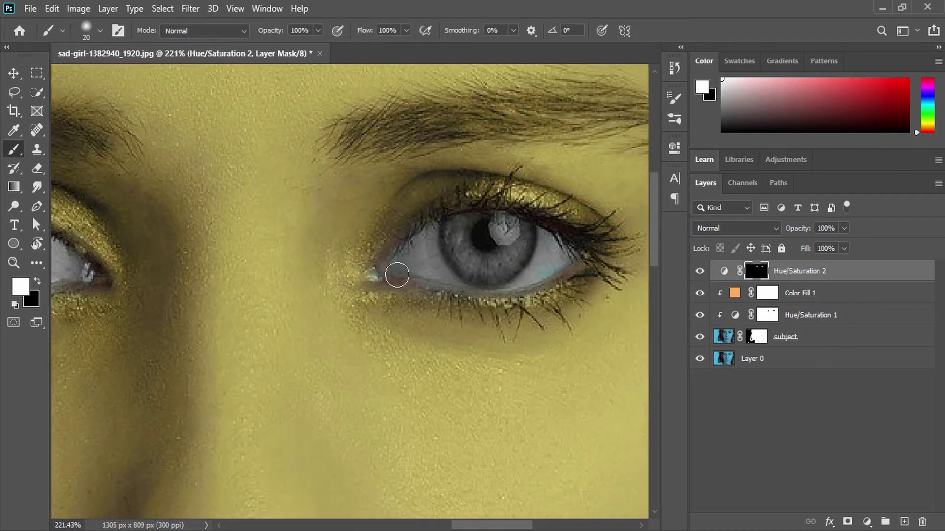
{"action": "scroll", "coordinate": [453, 258], "scroll_direction": "down", "scroll_amount": 5}
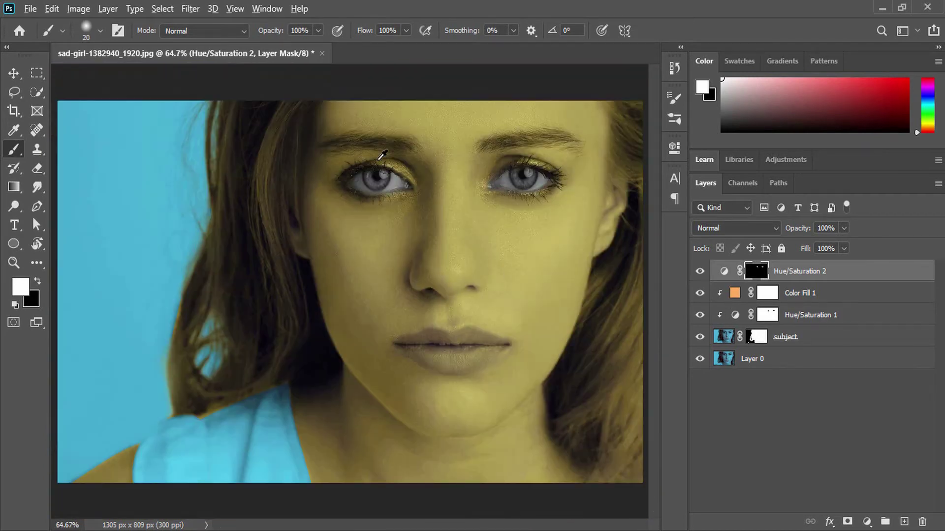
{"action": "scroll", "coordinate": [388, 158], "scroll_direction": "up", "scroll_amount": 2}
{"action": "scroll", "coordinate": [396, 162], "scroll_direction": "down", "scroll_amount": 3}
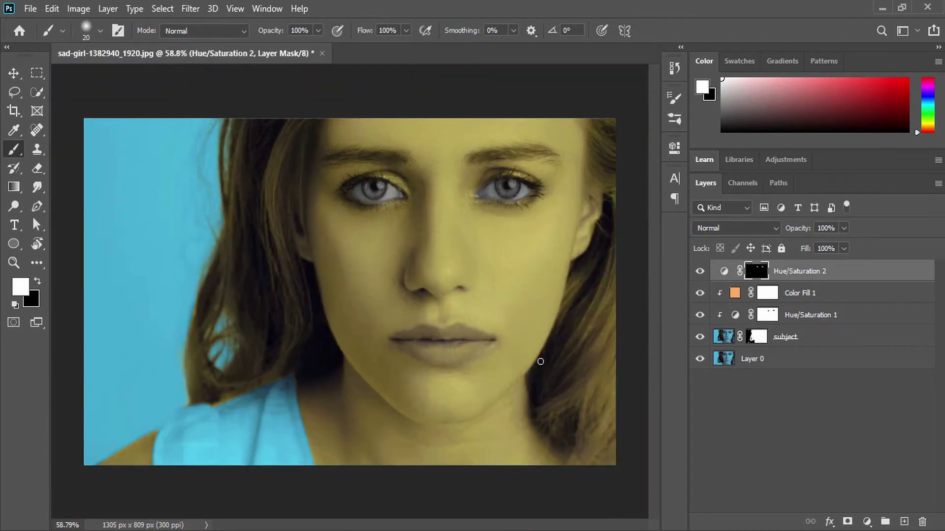
- Readjust the Hue/Saturation 1 layer to hue -149, saturation -32 and lightness 0
{"action": "double_click", "coordinate": [736, 316]}
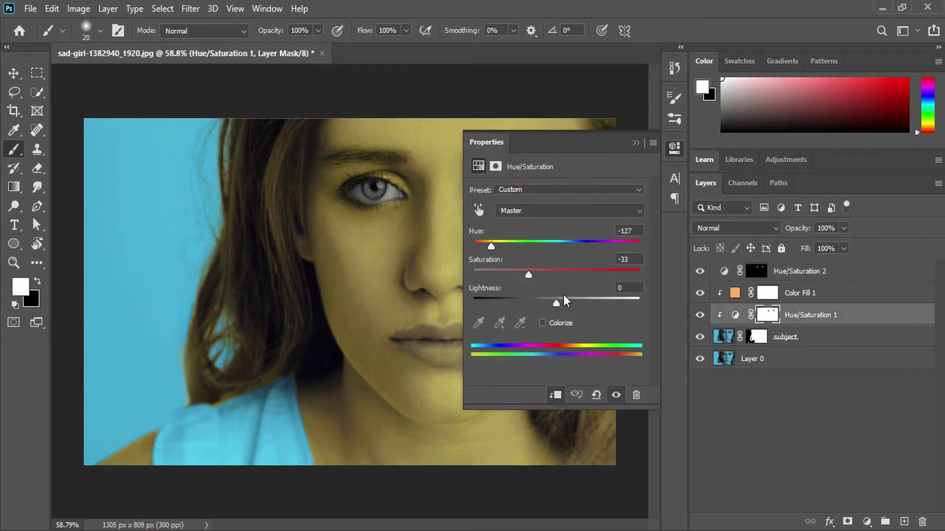
{"action": "left_click_drag", "start_coordinate": [491, 244], "coordinate": [483, 245]}
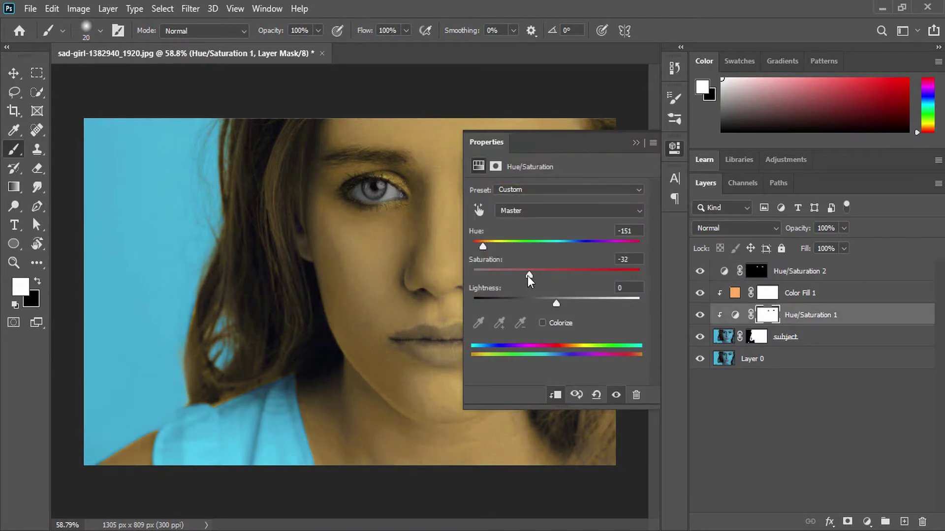
{"action": "left_click_drag", "start_coordinate": [527, 275], "coordinate": [525, 276]}
{"action": "left_click_drag", "start_coordinate": [556, 304], "coordinate": [583, 303]}
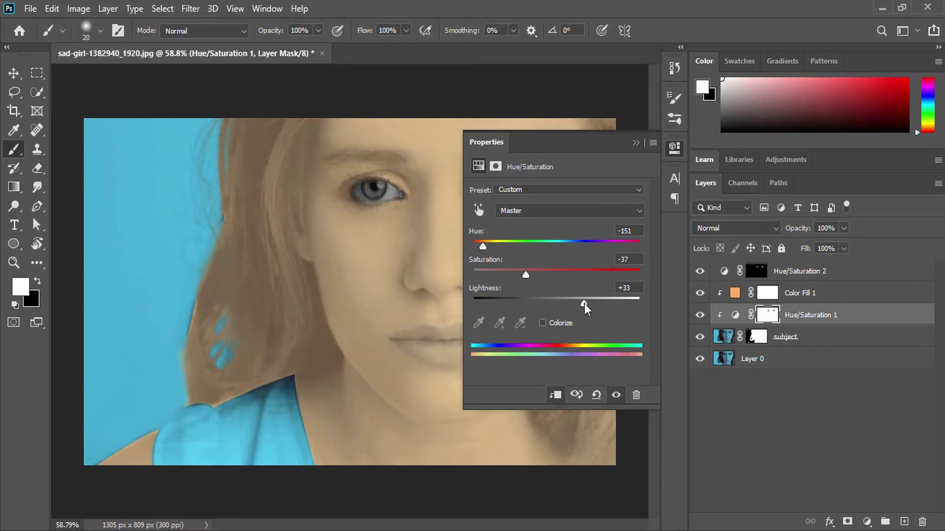
{"action": "left_click_drag", "start_coordinate": [525, 274], "coordinate": [555, 274]}
{"action": "left_click_drag", "start_coordinate": [584, 303], "coordinate": [524, 279]}
{"action": "left_click_drag", "start_coordinate": [482, 247], "coordinate": [483, 248]}
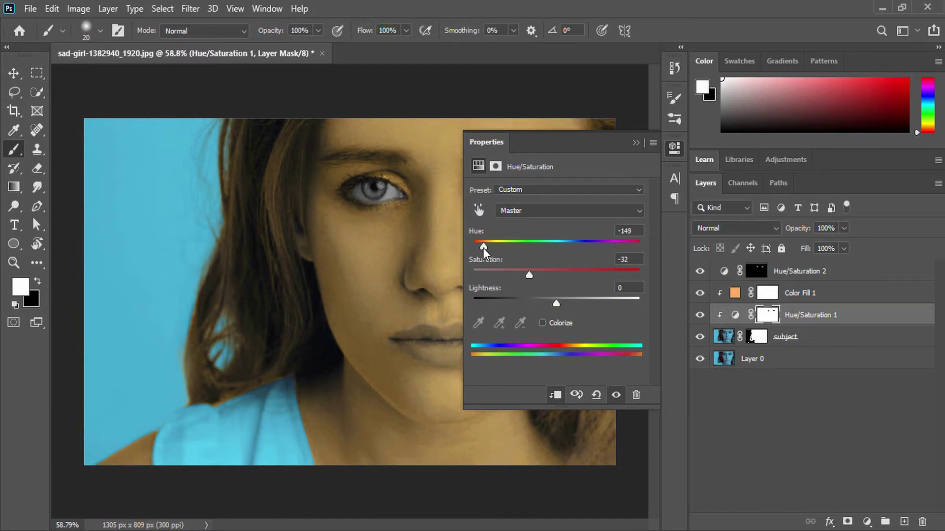
- Readjust the Hue/Saturation 1 layer to hue -139 and saturation -25
{"action": "left_click_drag", "start_coordinate": [533, 271], "coordinate": [539, 272]}
{"action": "left_click_drag", "start_coordinate": [484, 247], "coordinate": [488, 248]}
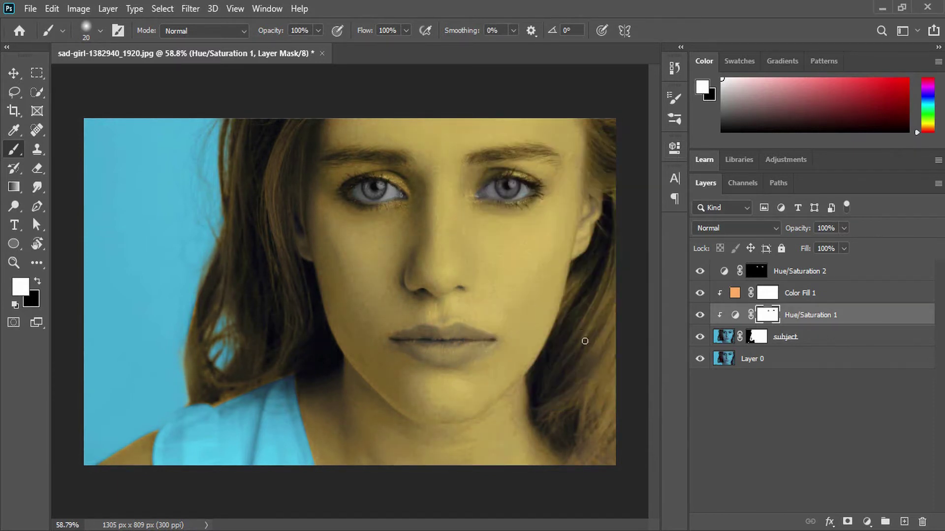
- Try raising the Cyans range of Hue/Saturation 1 to lightness +50 and saturation +33
{"action": "double_click", "coordinate": [736, 315]}
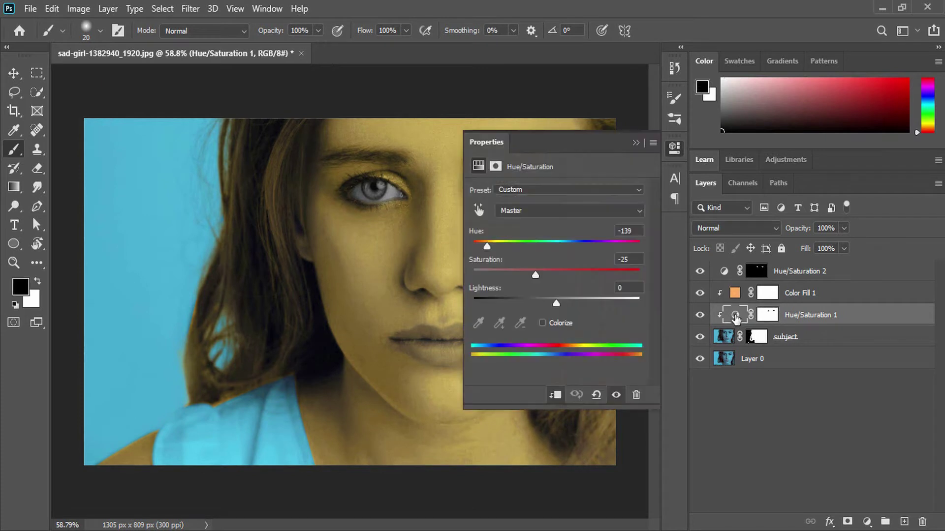
{"action": "left_click", "coordinate": [556, 212]}
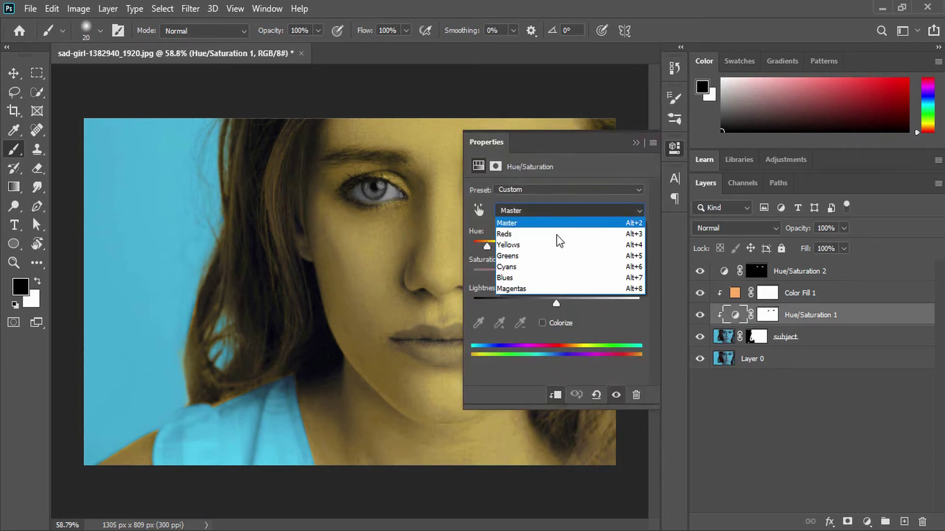
{"action": "left_click", "coordinate": [531, 273]}
{"action": "left_click_drag", "start_coordinate": [556, 306], "coordinate": [598, 302]}
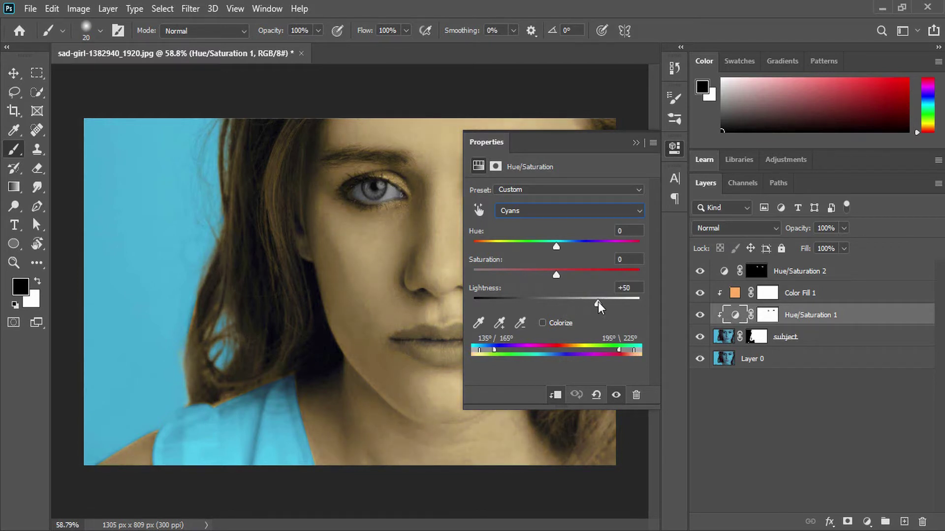
{"action": "mouse_move", "coordinate": [546, 247]}
{"action": "left_mouse_down"}
{"action": "mouse_move", "coordinate": [503, 247]}
{"action": "mouse_move", "coordinate": [572, 247]}
{"action": "mouse_move", "coordinate": [558, 247]}
{"action": "left_mouse_up"}
{"action": "left_click_drag", "start_coordinate": [556, 274], "coordinate": [553, 249]}
{"action": "left_click", "coordinate": [674, 147]}
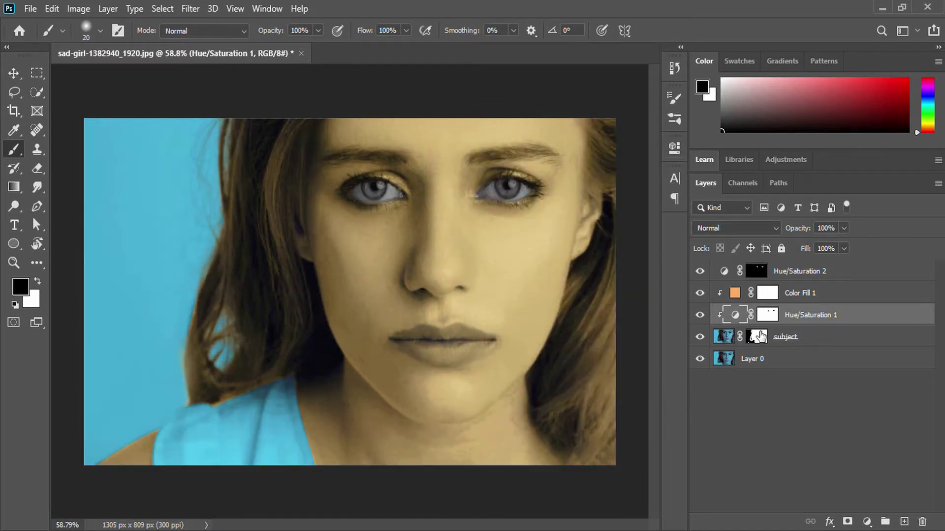
{"action": "left_click_drag", "start_coordinate": [761, 338], "coordinate": [758, 340]}
- Reset the Cyans hue and saturation to 0, lower the Cyans lightness, and set the Master hue to -143
{"action": "left_click", "coordinate": [674, 148]}
{"action": "left_click", "coordinate": [559, 211]}
{"action": "left_click", "coordinate": [541, 276]}
{"action": "double_click", "coordinate": [623, 231]}
{"action": "type", "text": "0"}
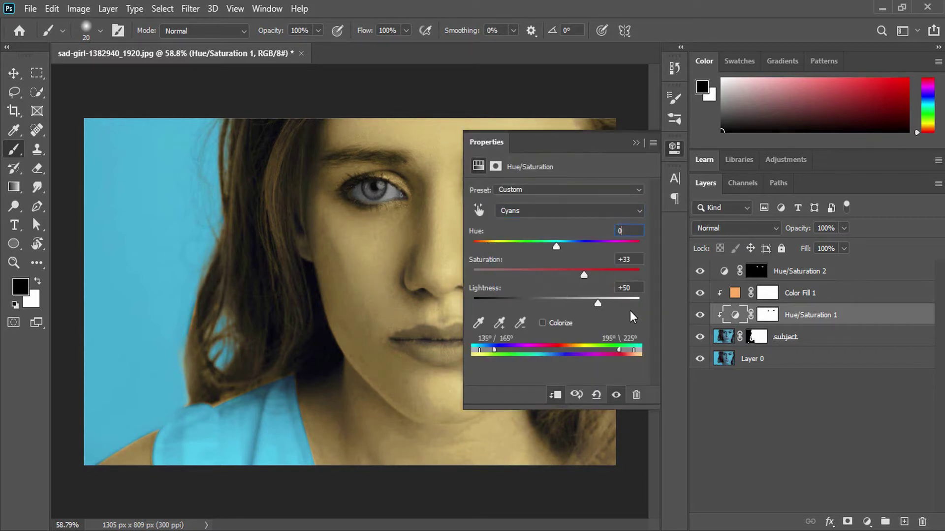
{"action": "left_click_drag", "start_coordinate": [634, 259], "coordinate": [461, 307]}
{"action": "type", "text": "0"}
{"action": "left_click_drag", "start_coordinate": [597, 303], "coordinate": [572, 304]}
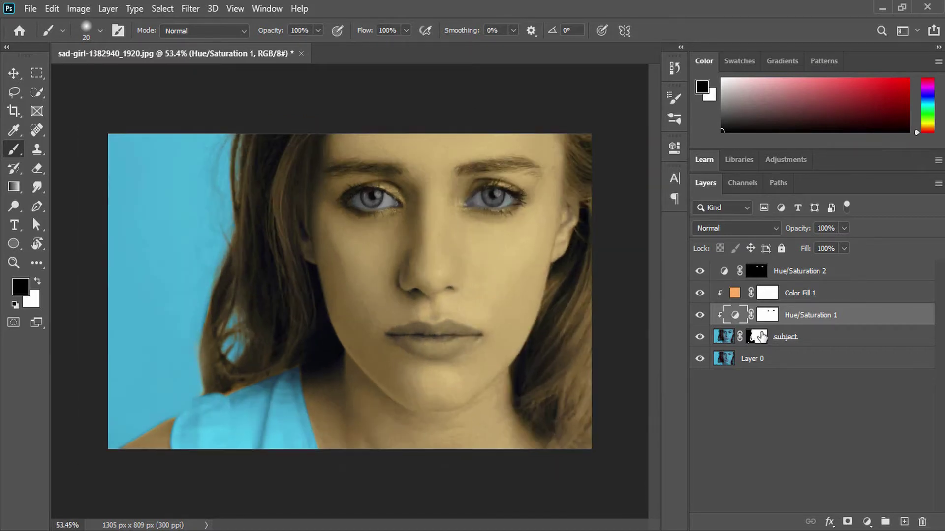
{"action": "left_click", "coordinate": [832, 279]}
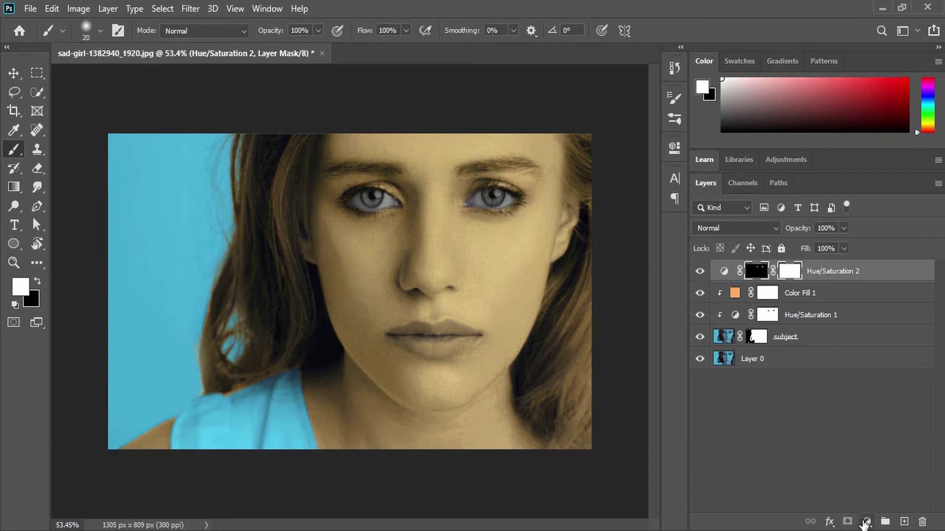
{"action": "left_click", "coordinate": [865, 521]}
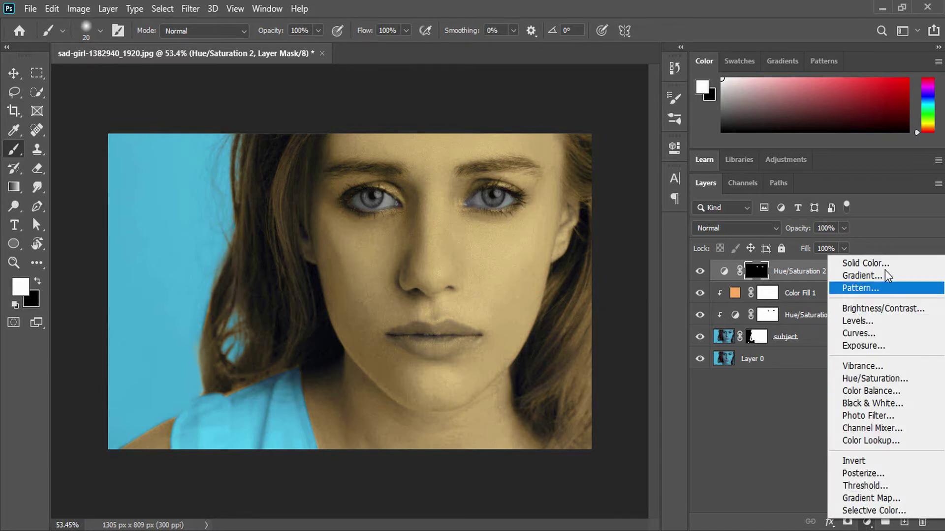
{"action": "left_click", "coordinate": [872, 322]}
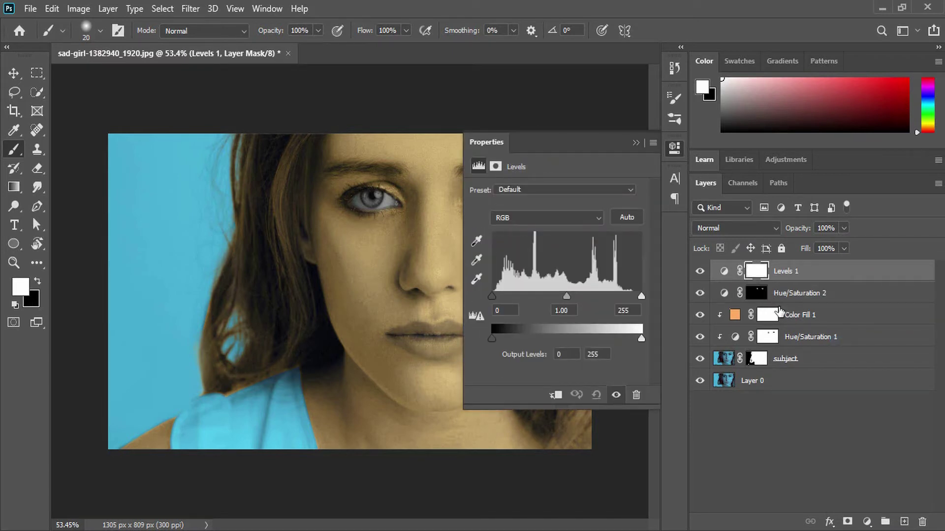
{"action": "key", "text": "ctrl+z"}
- Add a Curves adjustment layer at the top of the stack and release Hue/Saturation 2 from its clipping
{"action": "left_click", "coordinate": [779, 312]}
{"action": "left_click", "coordinate": [865, 522]}
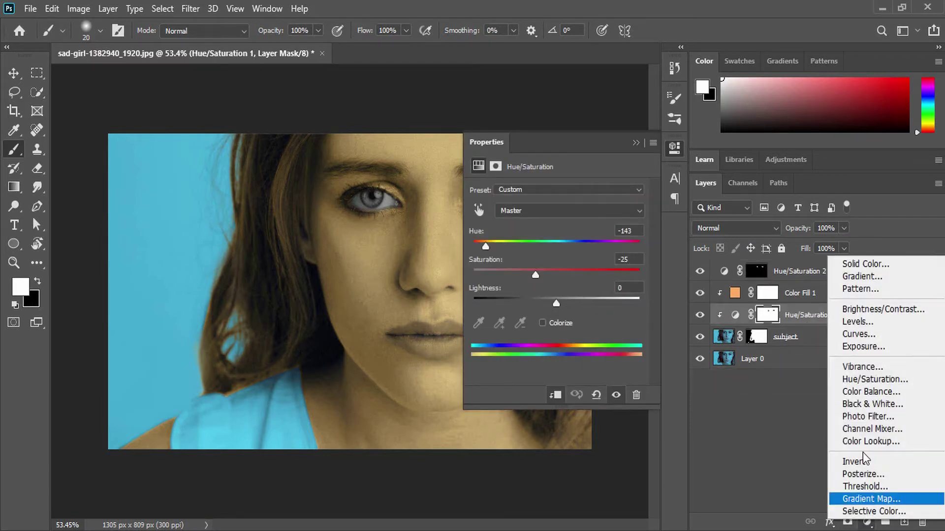
{"action": "left_click", "coordinate": [875, 337]}
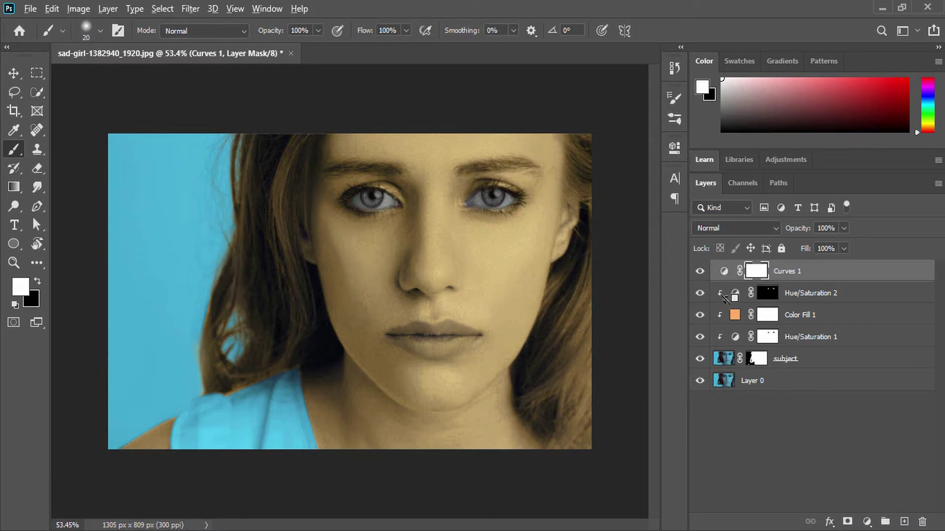
{"action": "left_click", "coordinate": [725, 303], "text": "alt"}
{"action": "left_click", "coordinate": [724, 271]}
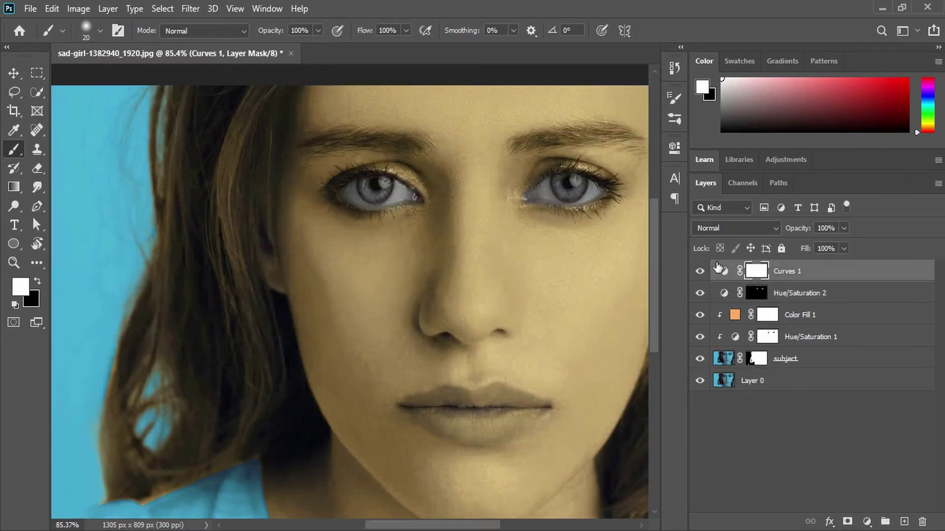
- Raise the Curves 1 curve to brighten the image strongly, and invert the layer's mask to black
{"action": "double_click", "coordinate": [727, 271]}
{"action": "left_click_drag", "start_coordinate": [598, 280], "coordinate": [544, 278]}
{"action": "left_click", "coordinate": [673, 152]}
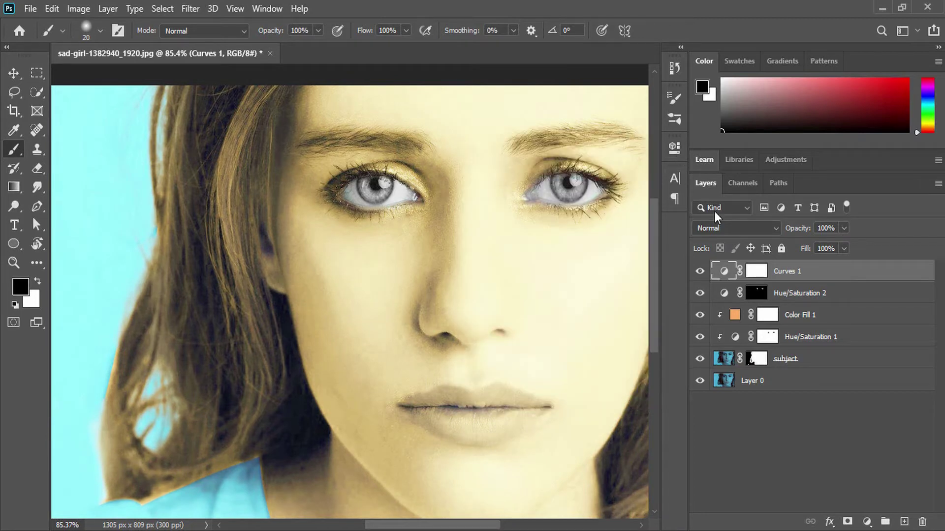
{"action": "left_click", "coordinate": [756, 271]}
{"action": "key", "text": "x"}
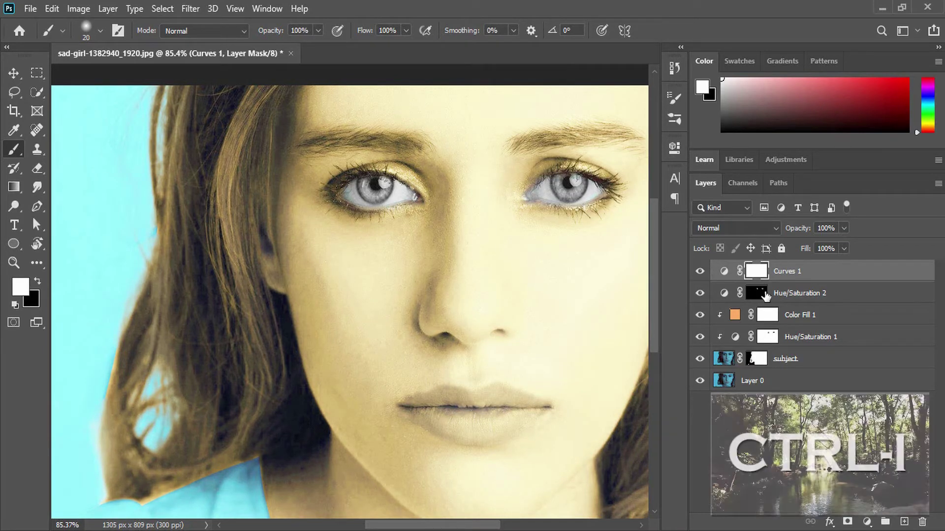
{"action": "key", "text": "ctrl+i"}
- Paint white on the Curves 1 mask over the iris and white of the eye on the hair-covered side
{"action": "scroll", "coordinate": [389, 189], "scroll_direction": "up", "scroll_amount": 3}
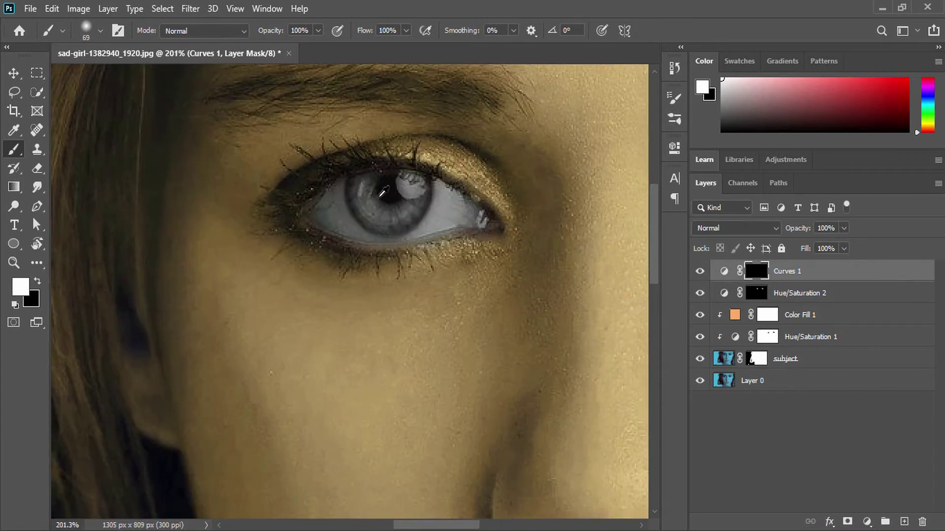
{"action": "mouse_move", "coordinate": [401, 197]}
{"action": "left_mouse_down"}
{"action": "mouse_move", "coordinate": [371, 187]}
{"action": "mouse_move", "coordinate": [459, 217]}
{"action": "mouse_move", "coordinate": [435, 218]}
{"action": "left_mouse_up"}
{"action": "scroll", "coordinate": [470, 204], "scroll_direction": "up", "scroll_amount": 3}
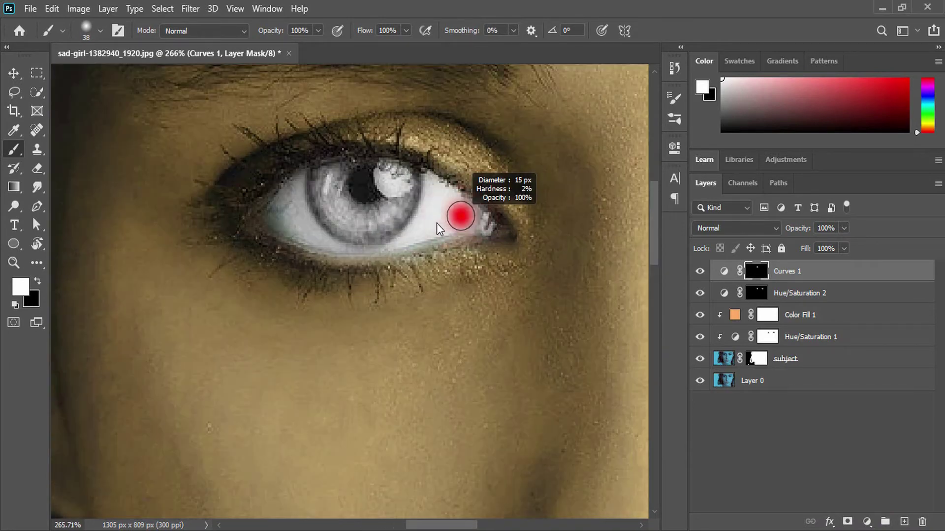
{"action": "scroll", "coordinate": [353, 218], "scroll_direction": "down", "scroll_amount": 2}
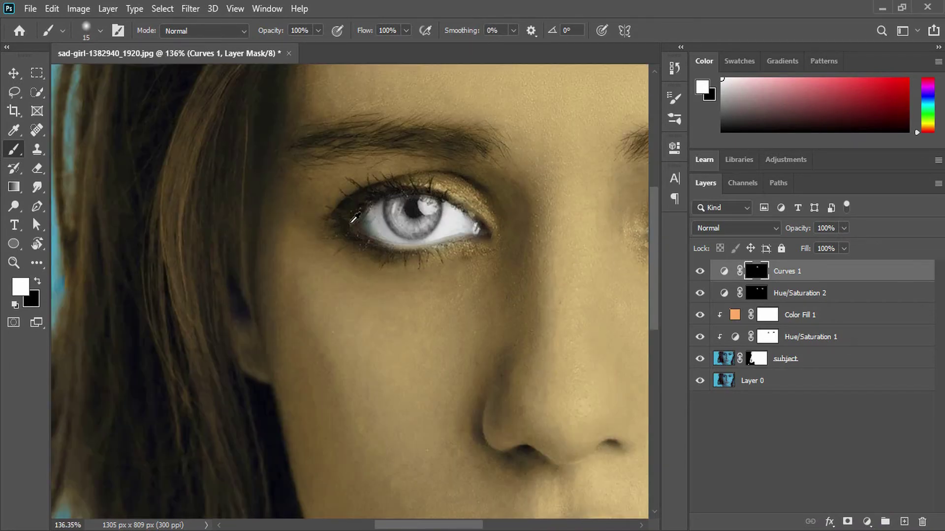
{"action": "scroll", "coordinate": [394, 217], "scroll_direction": "down", "scroll_amount": 2}
- Paint white on the Curves 1 mask over the iris and white of the other eye
{"action": "scroll", "coordinate": [591, 227], "scroll_direction": "up", "scroll_amount": 3}
{"action": "mouse_move", "coordinate": [463, 230]}
{"action": "left_mouse_down"}
{"action": "mouse_move", "coordinate": [509, 239]}
{"action": "mouse_move", "coordinate": [423, 253]}
{"action": "mouse_move", "coordinate": [531, 242]}
{"action": "left_mouse_up"}
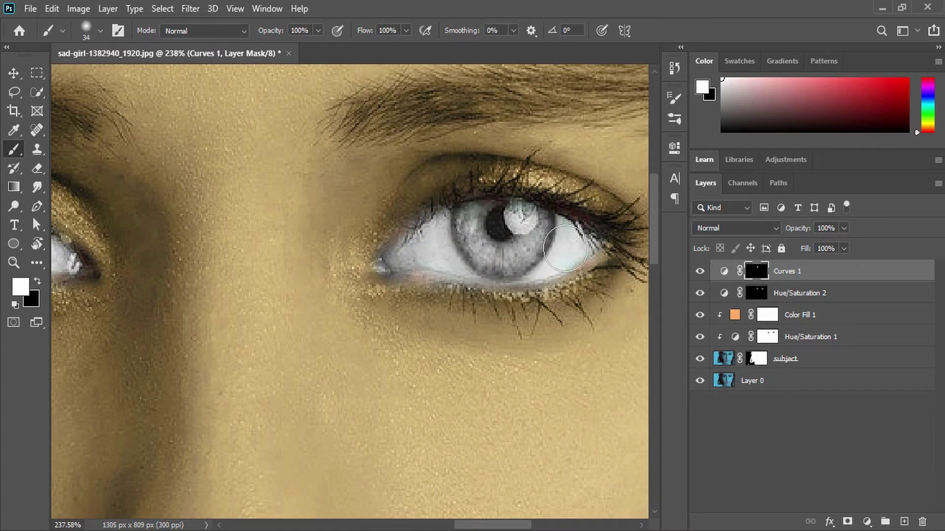
{"action": "mouse_move", "coordinate": [420, 255]}
{"action": "left_mouse_down"}
{"action": "mouse_move", "coordinate": [402, 262]}
{"action": "mouse_move", "coordinate": [424, 265]}
{"action": "left_mouse_up"}
{"action": "scroll", "coordinate": [484, 247], "scroll_direction": "down", "scroll_amount": 13}
- Paint black on the Curves 1 mask around the eyes to clean up brightening that spills past their edges
{"action": "scroll", "coordinate": [303, 268], "scroll_direction": "up", "scroll_amount": 4}
{"action": "key", "text": "x"}
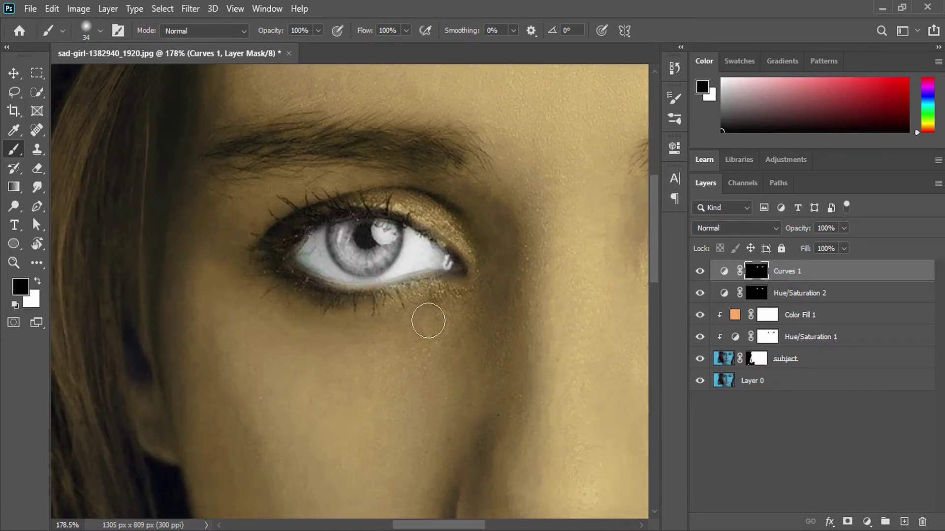
{"action": "scroll", "coordinate": [283, 292], "scroll_direction": "down", "scroll_amount": 3}
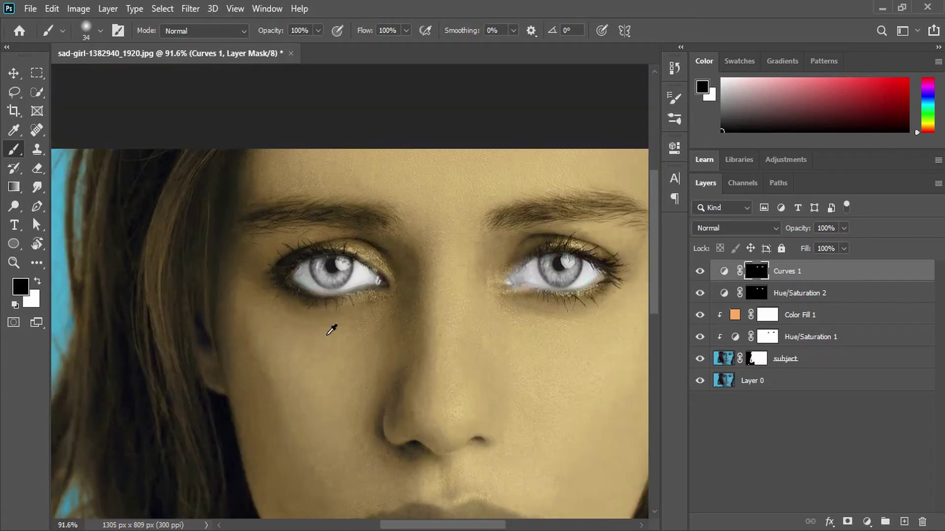
{"action": "scroll", "coordinate": [489, 281], "scroll_direction": "up", "scroll_amount": 3}
{"action": "mouse_move", "coordinate": [497, 310]}
{"action": "left_mouse_down"}
{"action": "mouse_move", "coordinate": [593, 313]}
{"action": "mouse_move", "coordinate": [492, 299]}
{"action": "mouse_move", "coordinate": [552, 316]}
{"action": "left_mouse_up"}
{"action": "mouse_move", "coordinate": [481, 236]}
{"action": "left_mouse_down"}
{"action": "mouse_move", "coordinate": [501, 213]}
{"action": "mouse_move", "coordinate": [470, 245]}
{"action": "mouse_move", "coordinate": [452, 308]}
{"action": "left_mouse_up"}
{"action": "scroll", "coordinate": [451, 308], "scroll_direction": "down", "scroll_amount": 3}
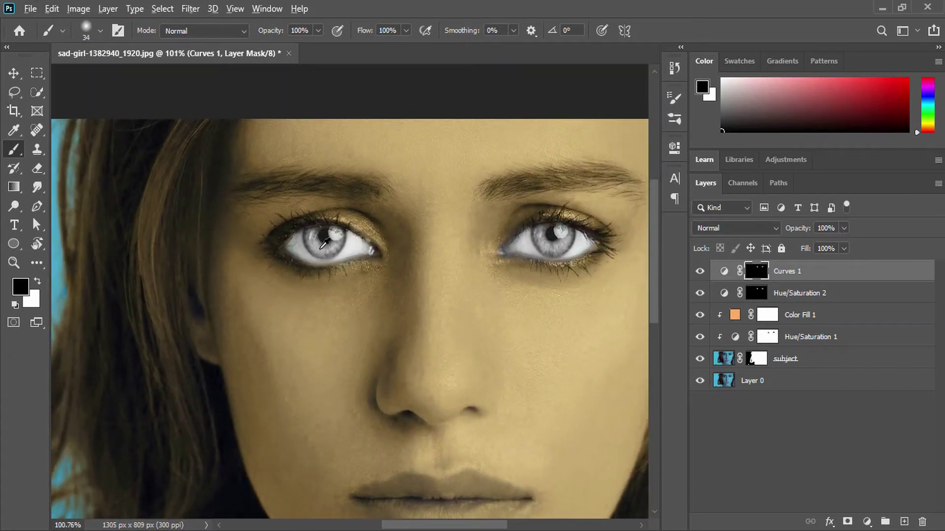
- Set the brush flow to 10% and lightly paint black on the Curves 1 mask over the irises to soften their brightening
{"action": "left_click", "coordinate": [390, 30]}
{"action": "type", "text": "20"}
{"action": "key", "text": "Return"}
{"action": "scroll", "coordinate": [338, 240], "scroll_direction": "up", "scroll_amount": 4}
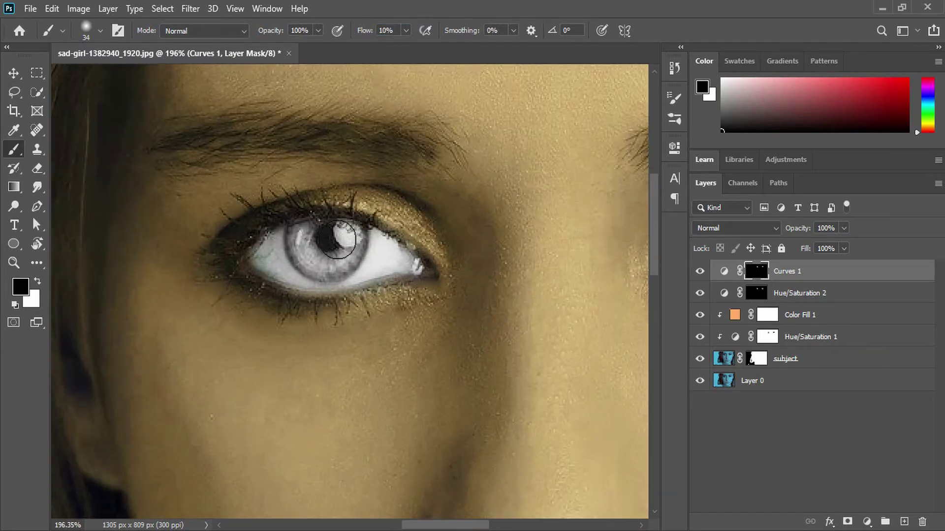
{"action": "key", "text": "x"}
{"action": "key", "text": "x"}
{"action": "mouse_move", "coordinate": [327, 245]}
{"action": "left_mouse_down"}
{"action": "mouse_move", "coordinate": [333, 239]}
{"action": "mouse_move", "coordinate": [322, 238]}
{"action": "mouse_move", "coordinate": [339, 238]}
{"action": "mouse_move", "coordinate": [310, 243]}
{"action": "mouse_move", "coordinate": [335, 241]}
{"action": "mouse_move", "coordinate": [317, 261]}
{"action": "mouse_move", "coordinate": [348, 255]}
{"action": "left_mouse_up"}
{"action": "scroll", "coordinate": [344, 255], "scroll_direction": "down", "scroll_amount": 5}
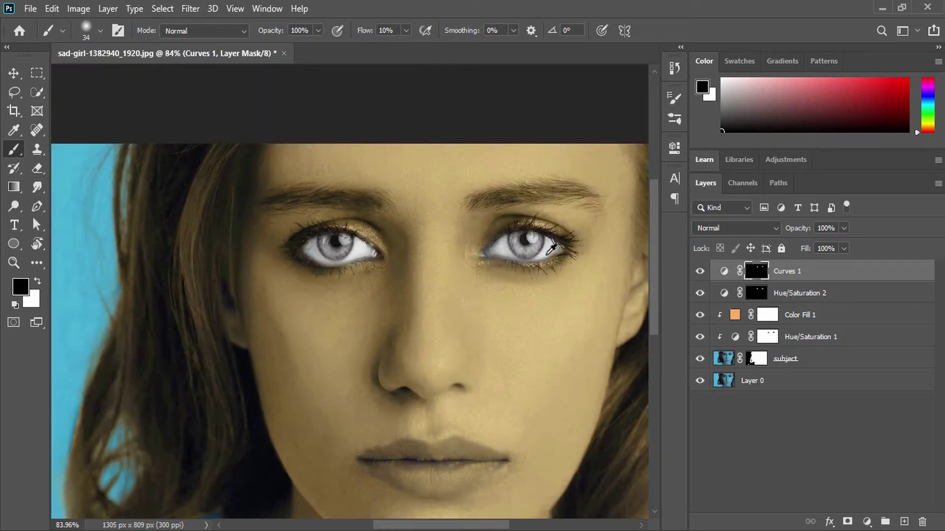
{"action": "scroll", "coordinate": [551, 249], "scroll_direction": "down", "scroll_amount": 2}
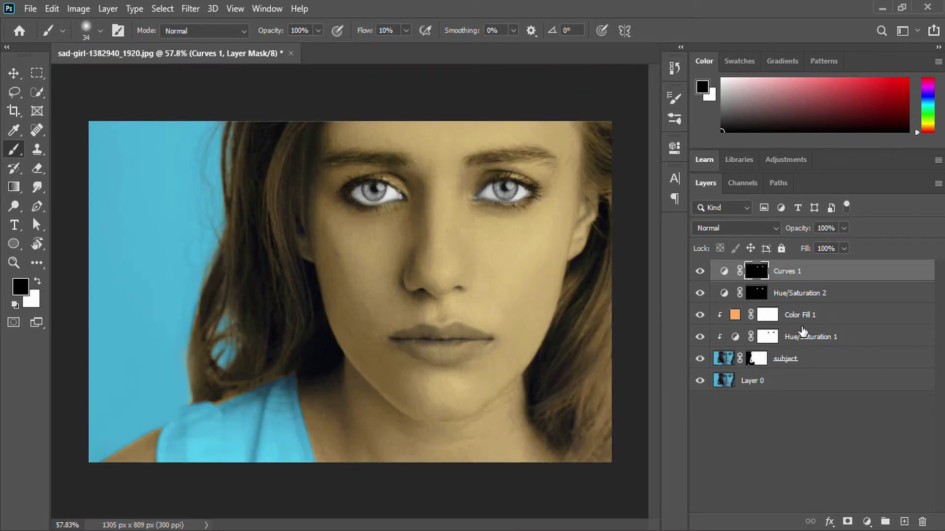
- Add a second Curves adjustment above Color Fill 1 and lower the midtones of its Blue channel
{"action": "left_click", "coordinate": [843, 320]}
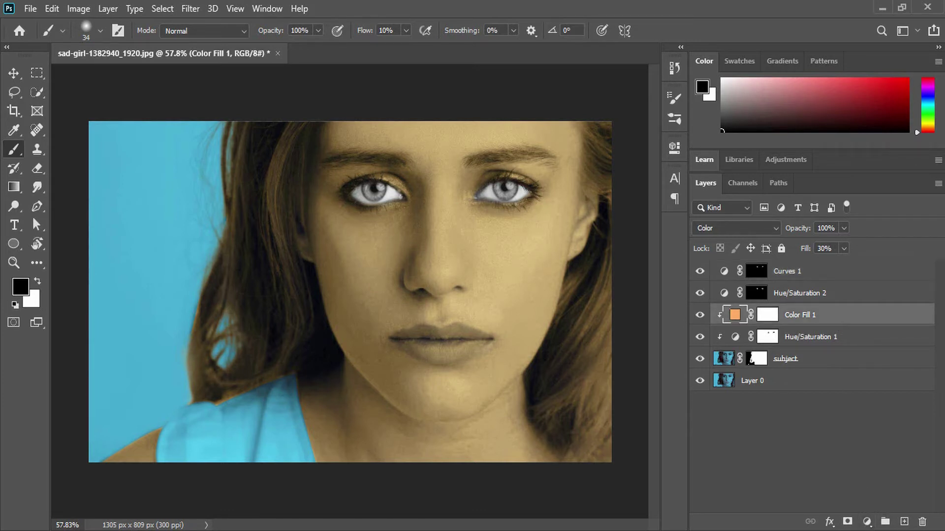
{"action": "left_click", "coordinate": [867, 522]}
{"action": "left_click", "coordinate": [856, 336]}
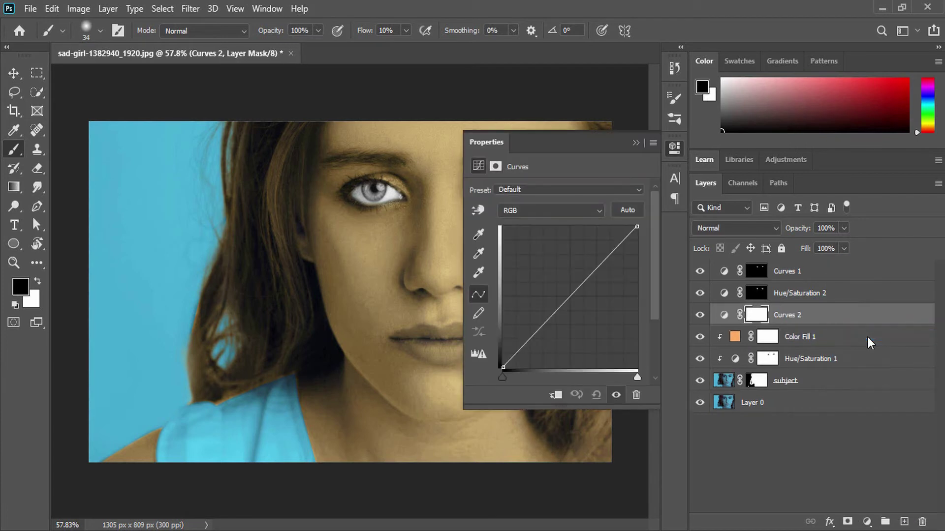
{"action": "left_click", "coordinate": [539, 210]}
{"action": "left_click", "coordinate": [541, 255]}
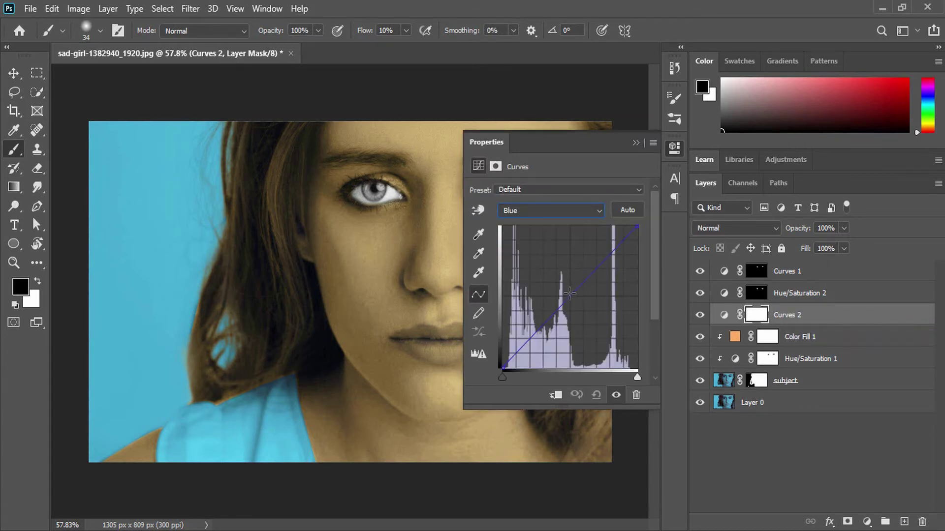
{"action": "left_click_drag", "start_coordinate": [572, 292], "coordinate": [579, 298]}
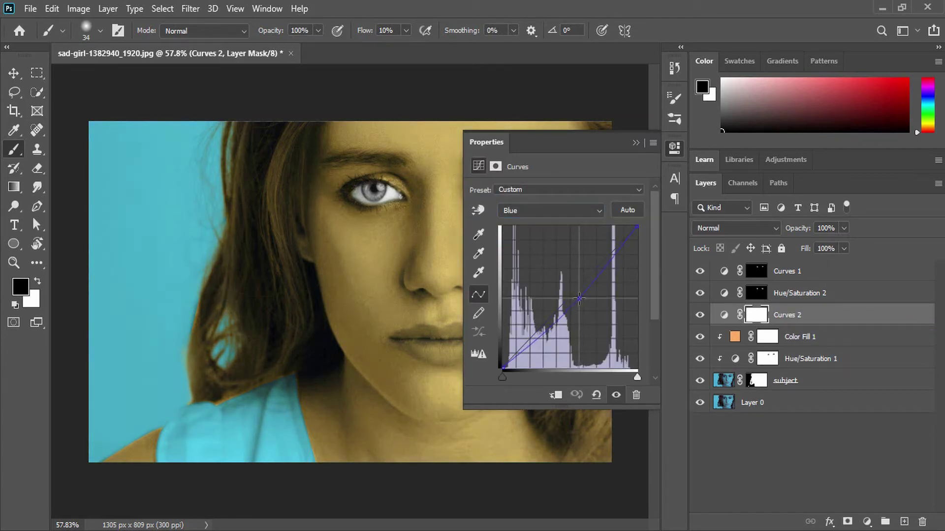
- Lower the Green channel's midtones slightly in Curves 2 and fine-tune the midtones of the Red channel
{"action": "left_click", "coordinate": [545, 213]}
{"action": "left_click", "coordinate": [527, 243]}
{"action": "left_click_drag", "start_coordinate": [576, 291], "coordinate": [577, 296]}
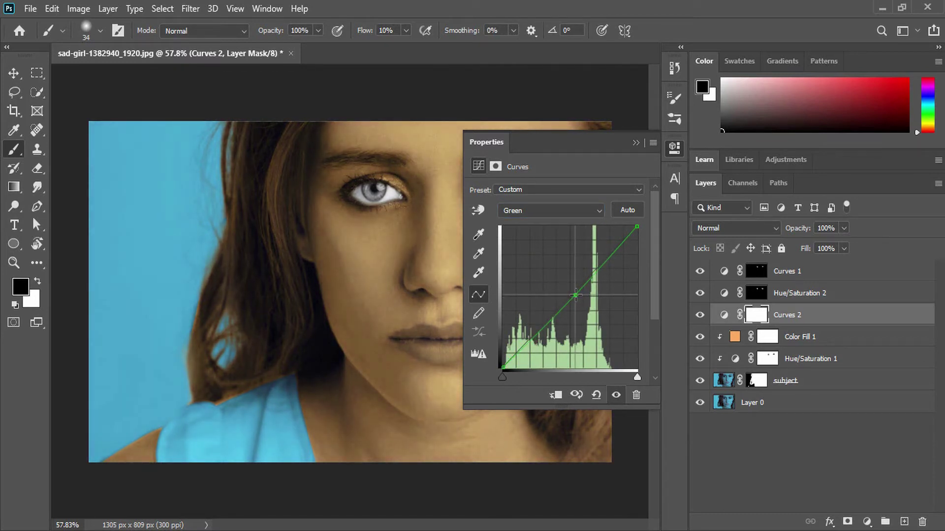
{"action": "left_click", "coordinate": [566, 211]}
{"action": "left_click", "coordinate": [521, 230]}
{"action": "left_click_drag", "start_coordinate": [574, 291], "coordinate": [573, 291]}
{"action": "left_click", "coordinate": [677, 151]}
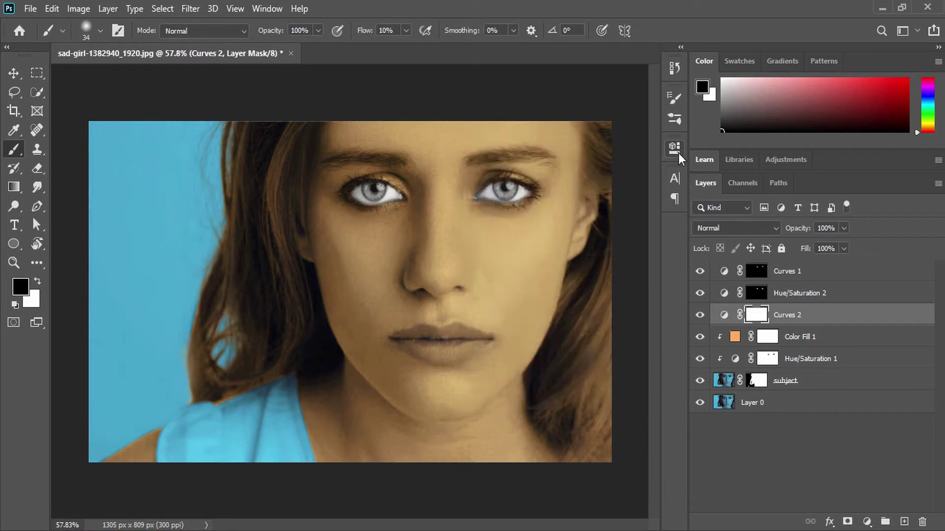
- Reduce the Master saturation of the Hue/Saturation 1 layer further to mute the skin tone
{"action": "left_click", "coordinate": [732, 361]}
{"action": "left_click", "coordinate": [735, 339]}
{"action": "double_click", "coordinate": [734, 360]}
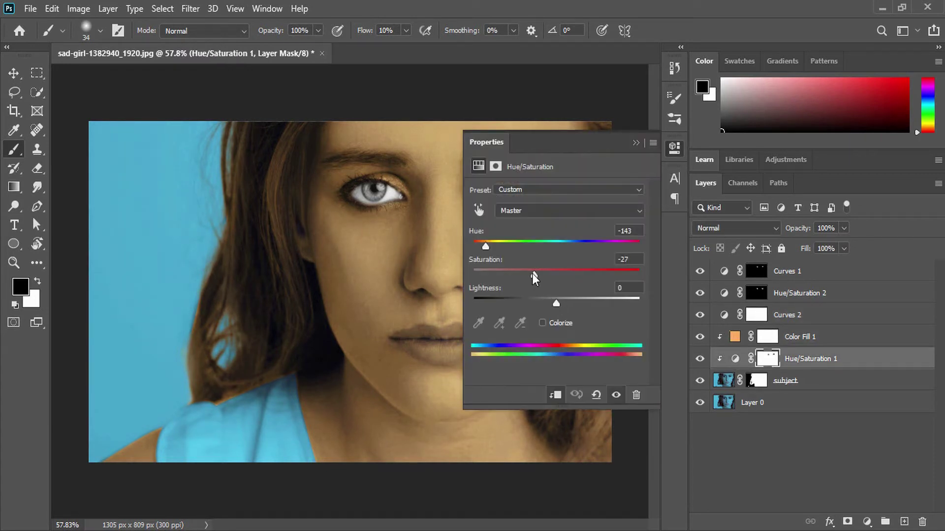
{"action": "left_click_drag", "start_coordinate": [533, 274], "coordinate": [506, 276]}
{"action": "left_click", "coordinate": [674, 148]}
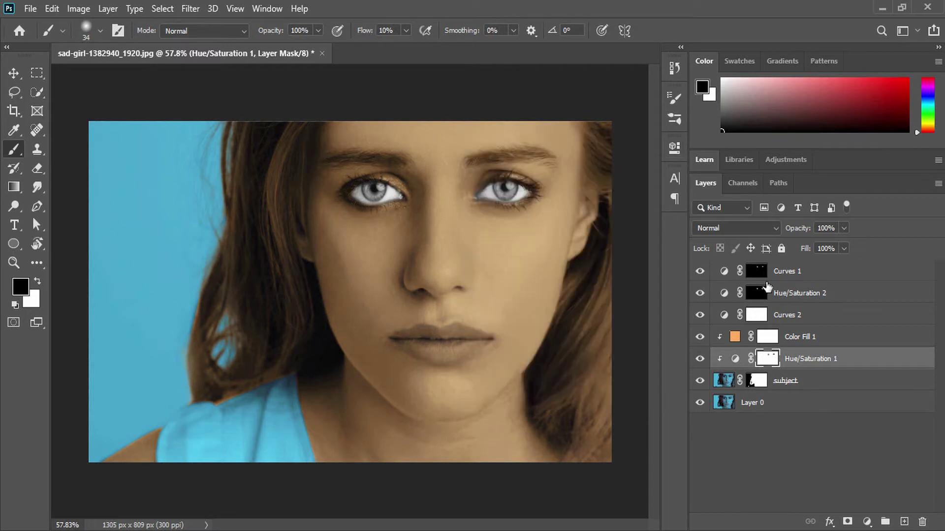
- Compare the eyes with the Curves 1 layer hidden and shown, and inspect them up close
{"action": "left_click", "coordinate": [832, 276]}
{"action": "left_click", "coordinate": [700, 272]}
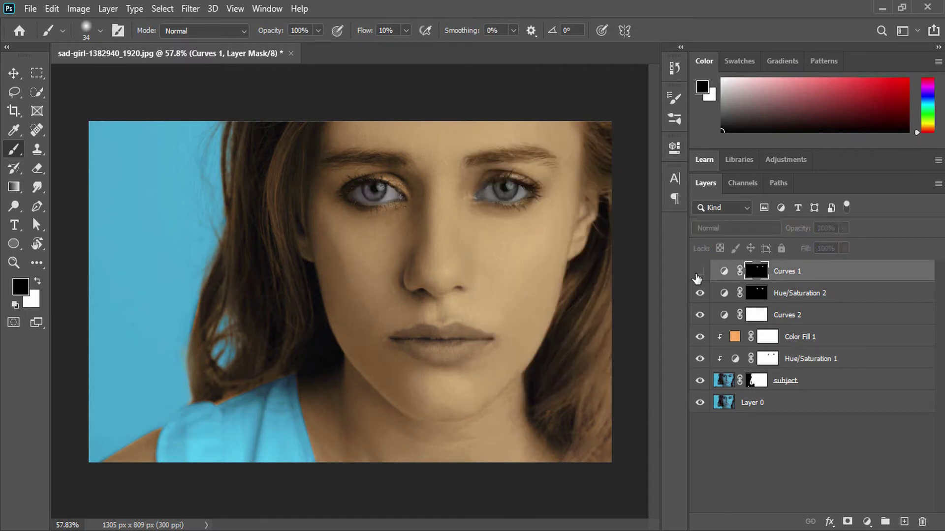
{"action": "left_click", "coordinate": [699, 271]}
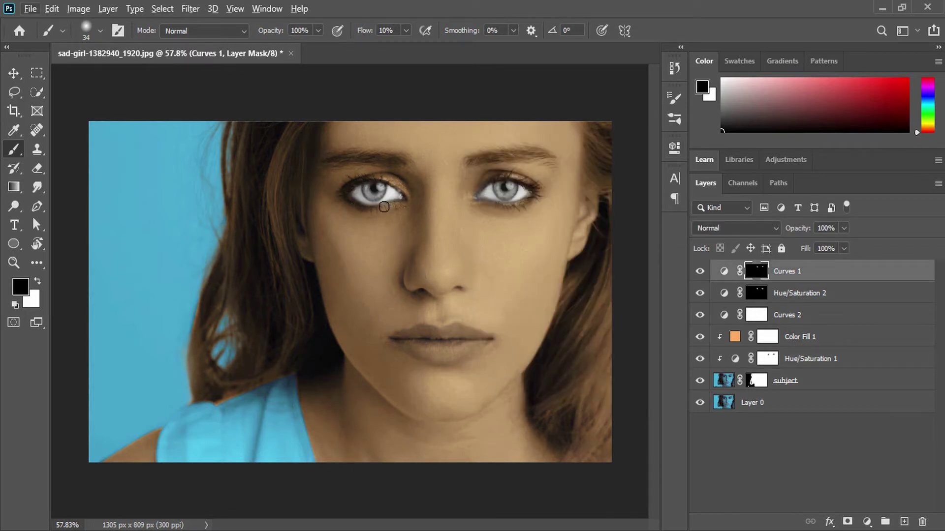
{"action": "scroll", "coordinate": [475, 192], "scroll_direction": "up", "scroll_amount": 3}
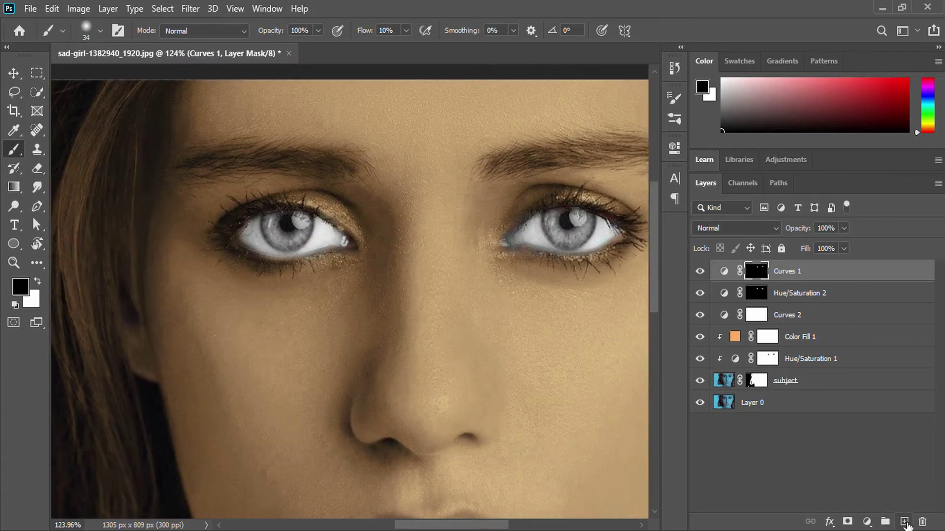
- Add a Hue/Saturation adjustment above Curves 1, colorize it with hue 183, and increase its saturation and lightness slightly for a teal tint
{"action": "left_click", "coordinate": [867, 522]}
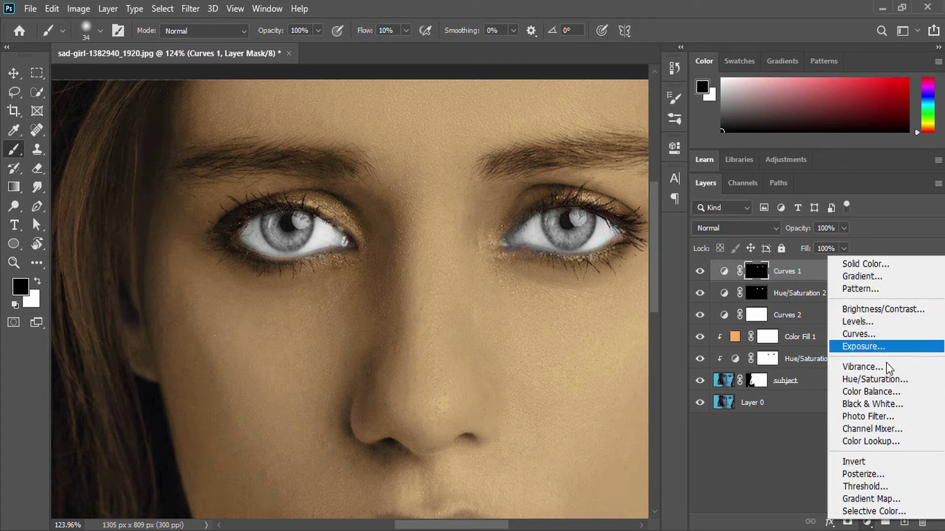
{"action": "left_click", "coordinate": [883, 381]}
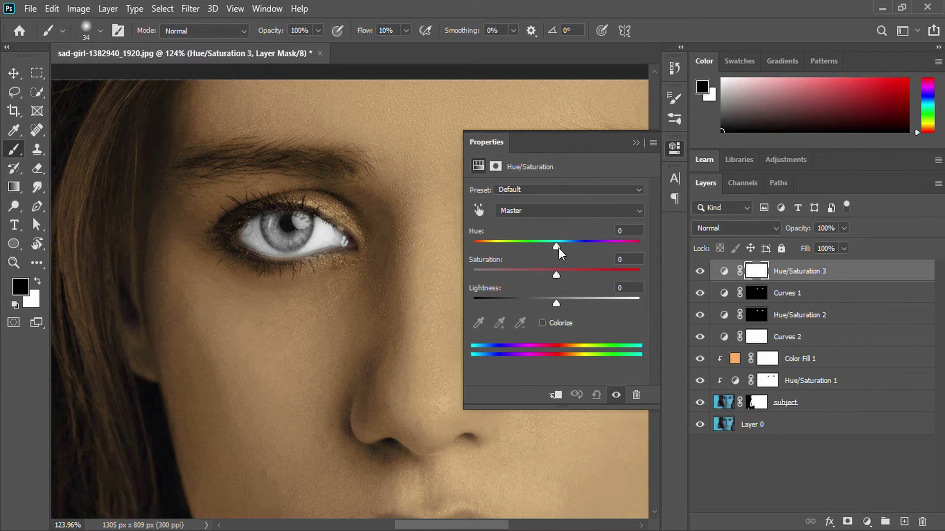
{"action": "left_click", "coordinate": [542, 322]}
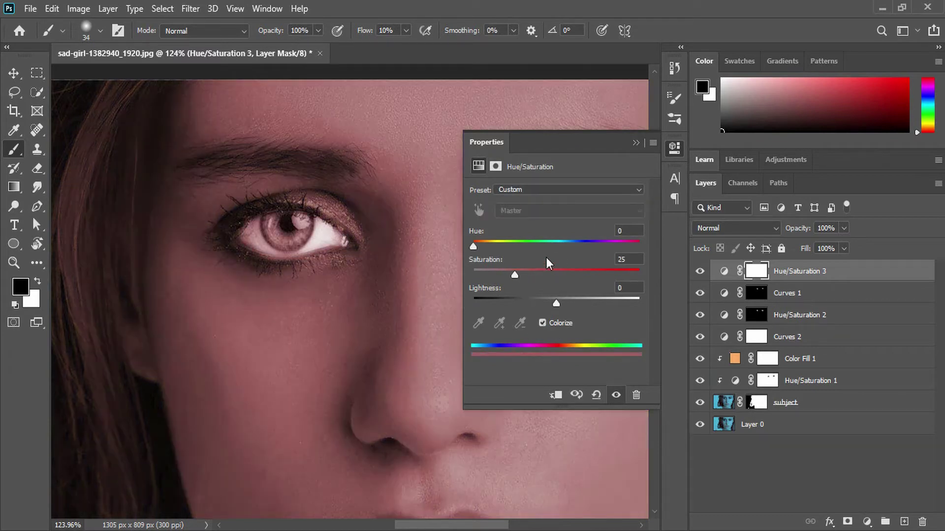
{"action": "left_click_drag", "start_coordinate": [473, 246], "coordinate": [555, 248]}
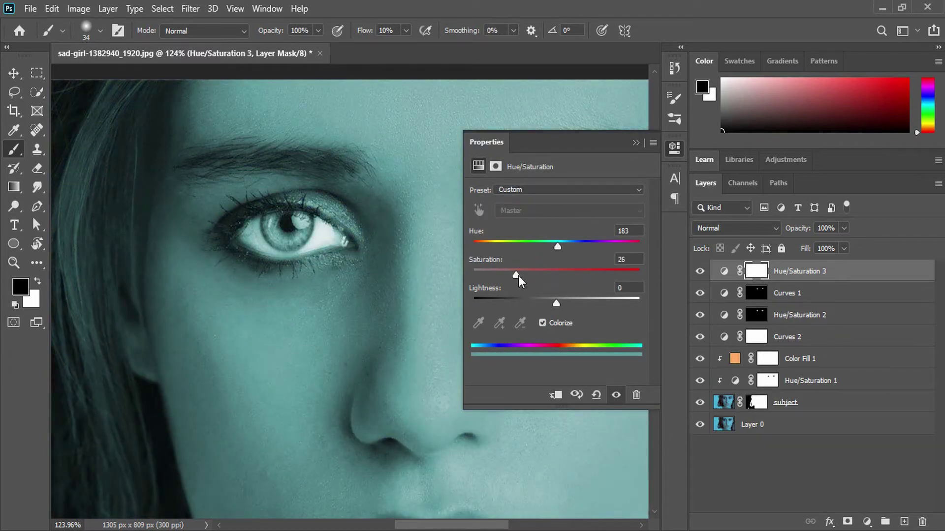
{"action": "left_click_drag", "start_coordinate": [516, 276], "coordinate": [539, 276]}
{"action": "left_click_drag", "start_coordinate": [556, 303], "coordinate": [558, 304]}
{"action": "left_click", "coordinate": [673, 148]}
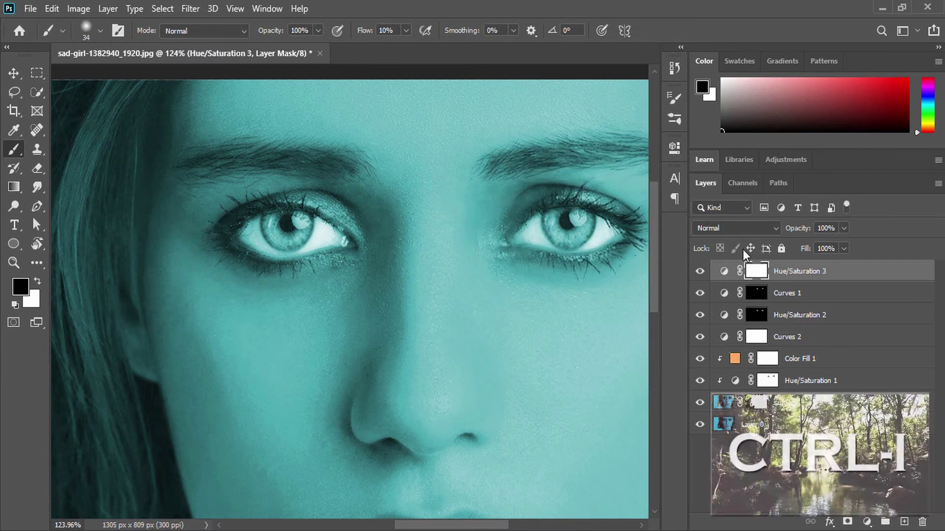
- Invert the Hue/Saturation 3 mask and paint white over the left iris, raising the brush flow to 100% to reveal the teal fully
{"action": "key", "text": "ctrl+i"}
{"action": "scroll", "coordinate": [309, 216], "scroll_direction": "up", "scroll_amount": 5}
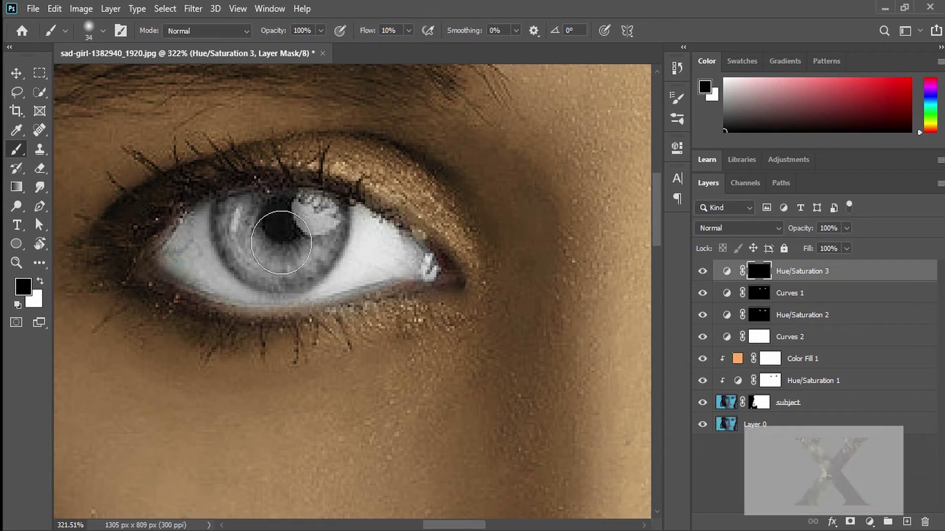
{"action": "key", "text": "x"}
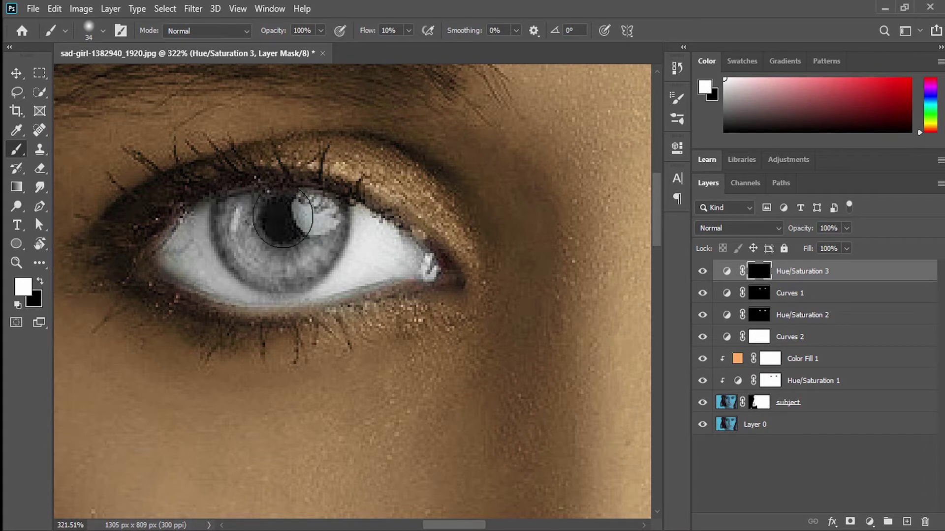
{"action": "mouse_move", "coordinate": [283, 217]}
{"action": "left_mouse_down"}
{"action": "mouse_move", "coordinate": [261, 239]}
{"action": "mouse_move", "coordinate": [314, 213]}
{"action": "mouse_move", "coordinate": [217, 234]}
{"action": "mouse_move", "coordinate": [283, 218]}
{"action": "mouse_move", "coordinate": [270, 239]}
{"action": "left_mouse_up"}
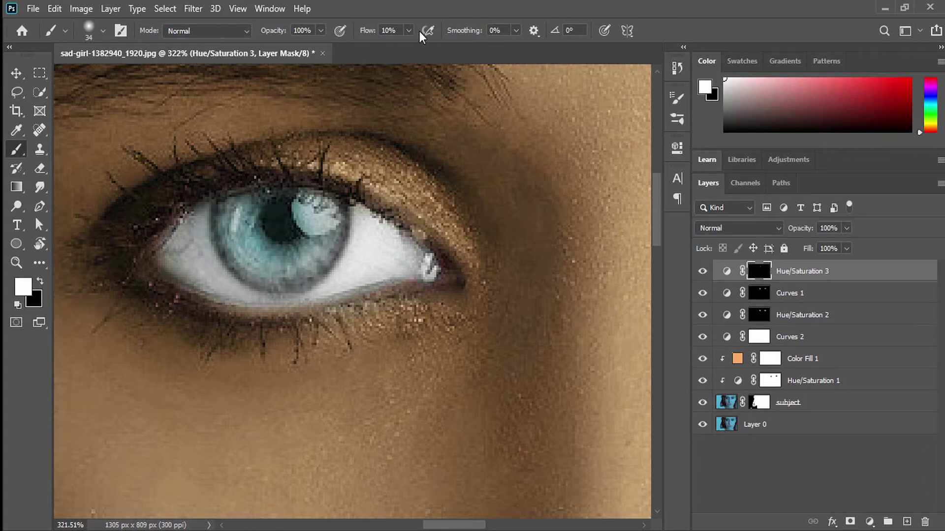
{"action": "type", "text": "100"}
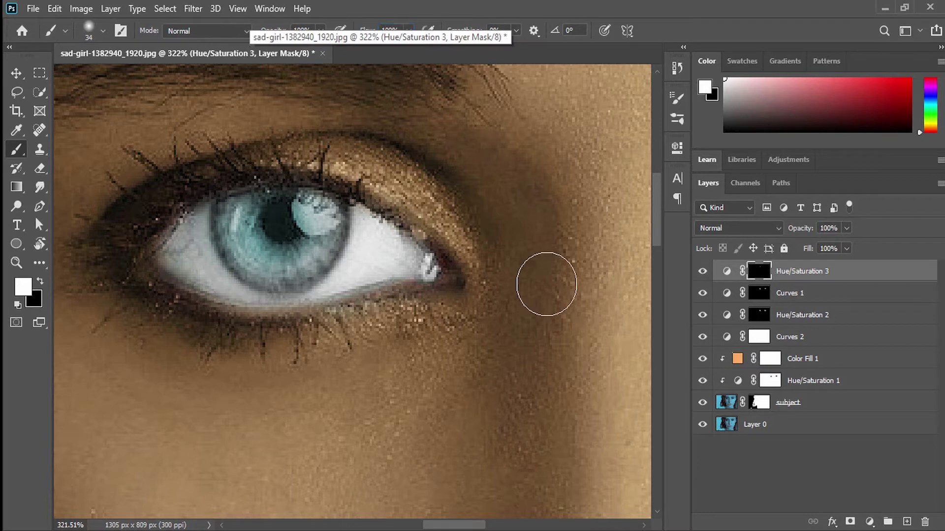
{"action": "mouse_move", "coordinate": [308, 216]}
{"action": "left_mouse_down"}
{"action": "mouse_move", "coordinate": [277, 217]}
{"action": "mouse_move", "coordinate": [280, 249]}
{"action": "mouse_move", "coordinate": [313, 236]}
{"action": "mouse_move", "coordinate": [242, 225]}
{"action": "mouse_move", "coordinate": [286, 265]}
{"action": "mouse_move", "coordinate": [270, 225]}
{"action": "left_mouse_up"}
{"action": "scroll", "coordinate": [319, 264], "scroll_direction": "down", "scroll_amount": 5}
{"action": "scroll", "coordinate": [320, 264], "scroll_direction": "down", "scroll_amount": 10}
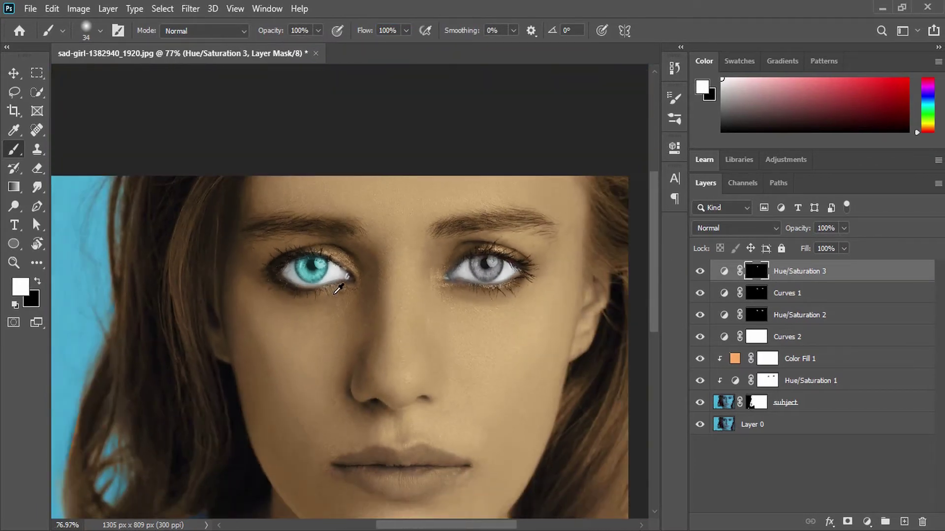
- Paint white over the right iris on the Hue/Saturation 3 mask to give it the same teal color
{"action": "scroll", "coordinate": [514, 267], "scroll_direction": "up", "scroll_amount": 20}
{"action": "mouse_move", "coordinate": [459, 230]}
{"action": "left_mouse_down"}
{"action": "mouse_move", "coordinate": [369, 244]}
{"action": "mouse_move", "coordinate": [450, 248]}
{"action": "mouse_move", "coordinate": [463, 261]}
{"action": "mouse_move", "coordinate": [413, 285]}
{"action": "left_mouse_up"}
{"action": "scroll", "coordinate": [413, 285], "scroll_direction": "down", "scroll_amount": 5}
{"action": "scroll", "coordinate": [401, 260], "scroll_direction": "up", "scroll_amount": 2}
{"action": "scroll", "coordinate": [401, 259], "scroll_direction": "down", "scroll_amount": 4}
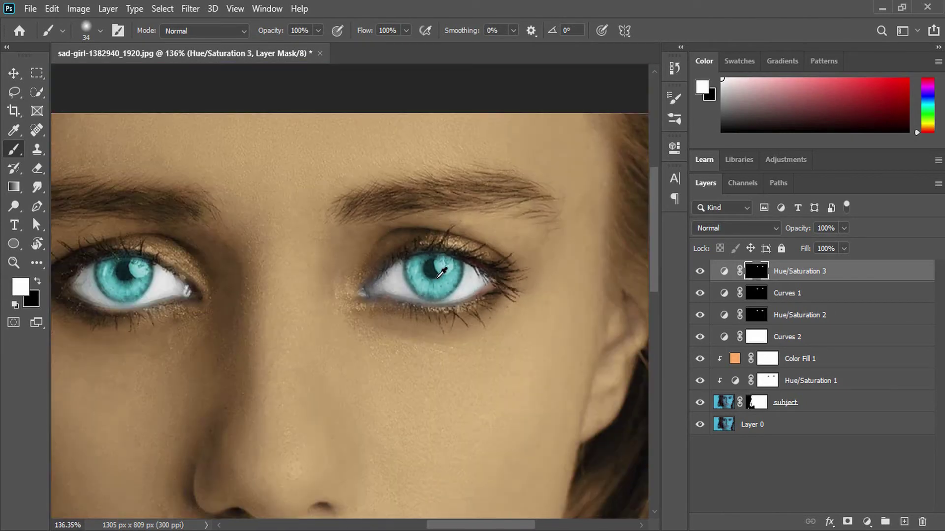
- Reduce the brush size to 23 and paint black over the pupils on the Hue/Saturation 3 mask to remove their teal tint
{"action": "scroll", "coordinate": [273, 260], "scroll_direction": "up", "scroll_amount": 6}
{"action": "mouse_move", "coordinate": [273, 260]}
{"action": "left_mouse_down"}
{"action": "mouse_move", "coordinate": [252, 264]}
{"action": "mouse_move", "coordinate": [264, 264]}
{"action": "left_mouse_up"}
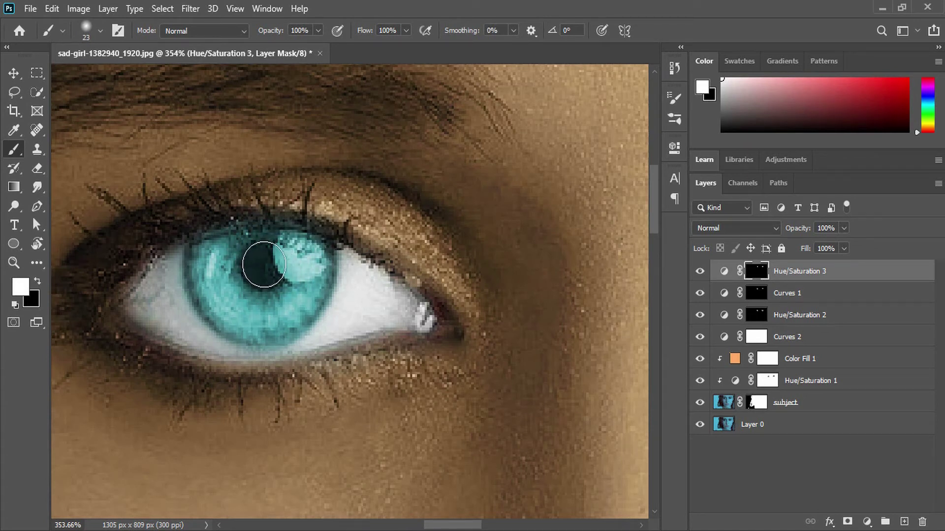
{"action": "key", "text": "x"}
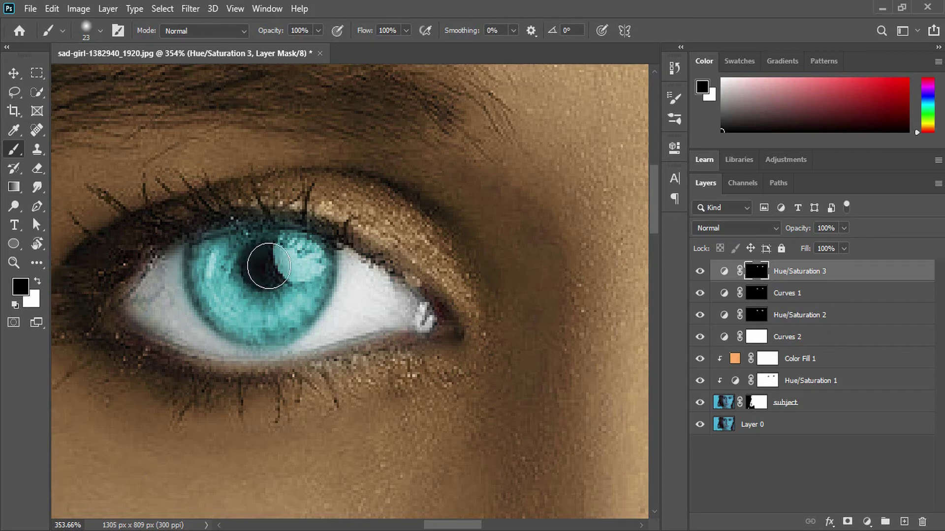
{"action": "scroll", "coordinate": [278, 286], "scroll_direction": "down", "scroll_amount": 3}
{"action": "scroll", "coordinate": [289, 285], "scroll_direction": "down", "scroll_amount": 4}
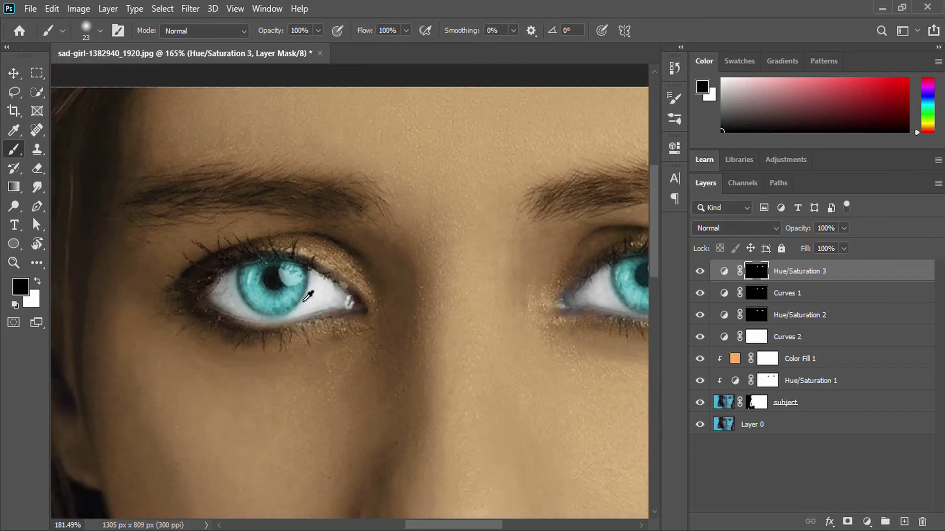
{"action": "scroll", "coordinate": [523, 292], "scroll_direction": "up", "scroll_amount": 4}
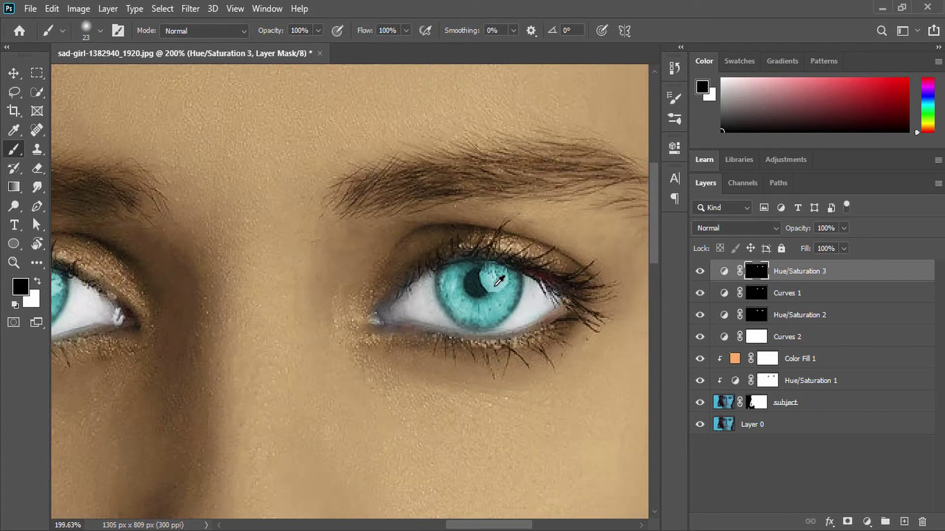
{"action": "scroll", "coordinate": [477, 291], "scroll_direction": "down", "scroll_amount": 6}
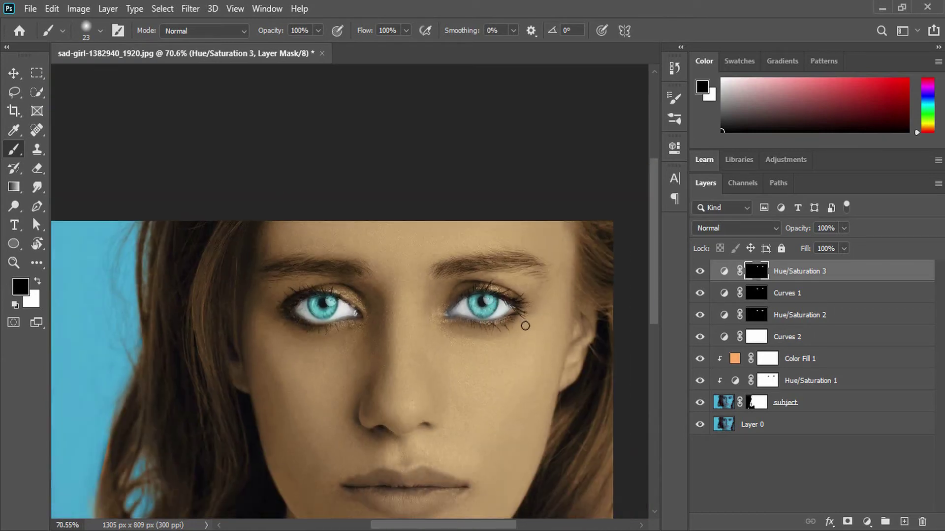
{"action": "scroll", "coordinate": [593, 310], "scroll_direction": "down", "scroll_amount": 1}
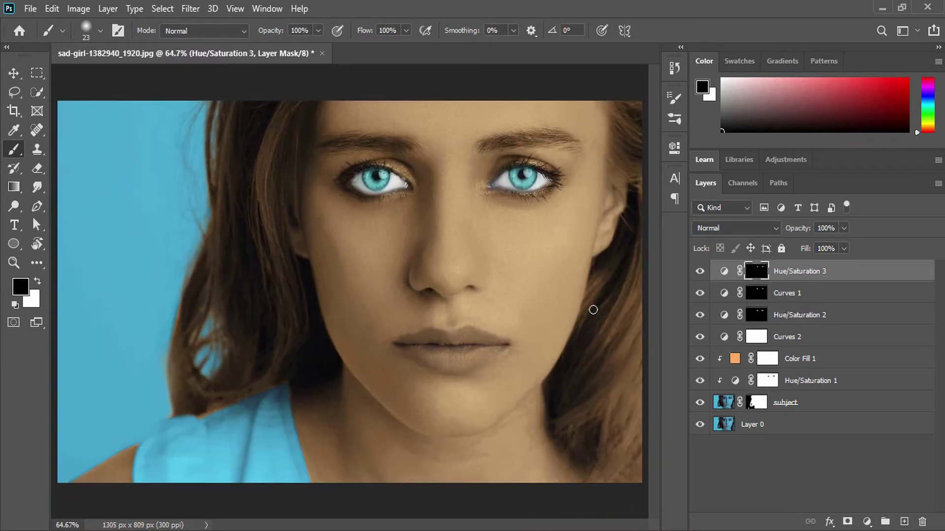
{"action": "scroll", "coordinate": [486, 196], "scroll_direction": "up", "scroll_amount": 2}
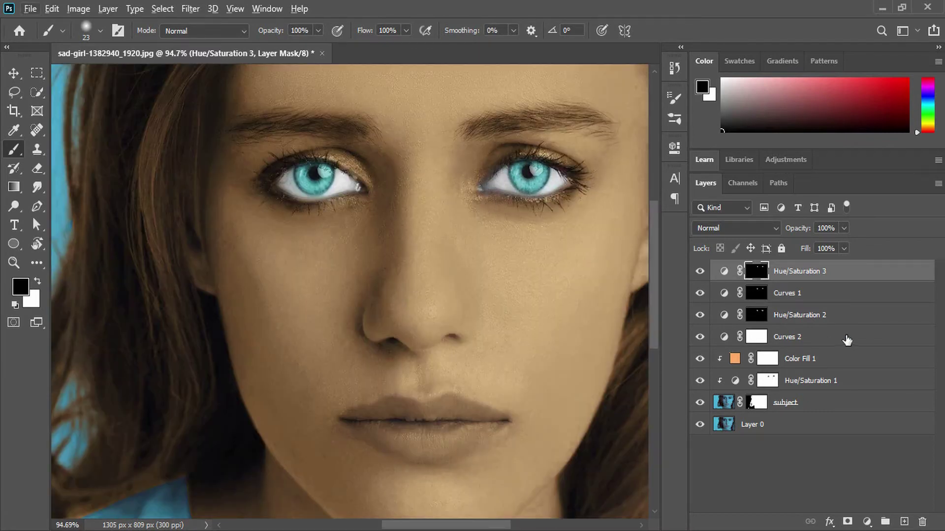
- Compare Hue/Saturation 2 hidden and shown, set its Master saturation to -62, and fine-tune it slightly lower
{"action": "left_click", "coordinate": [763, 296]}
{"action": "left_click", "coordinate": [735, 317]}
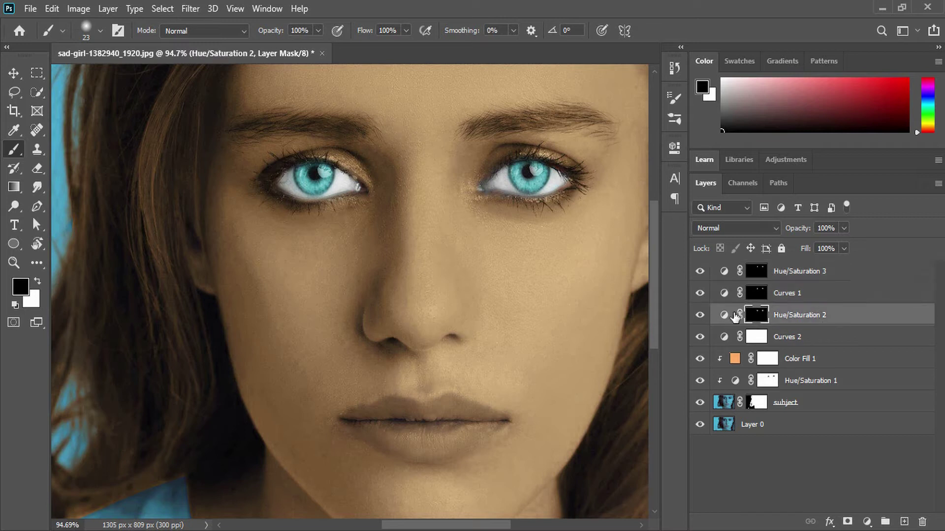
{"action": "left_click", "coordinate": [700, 315]}
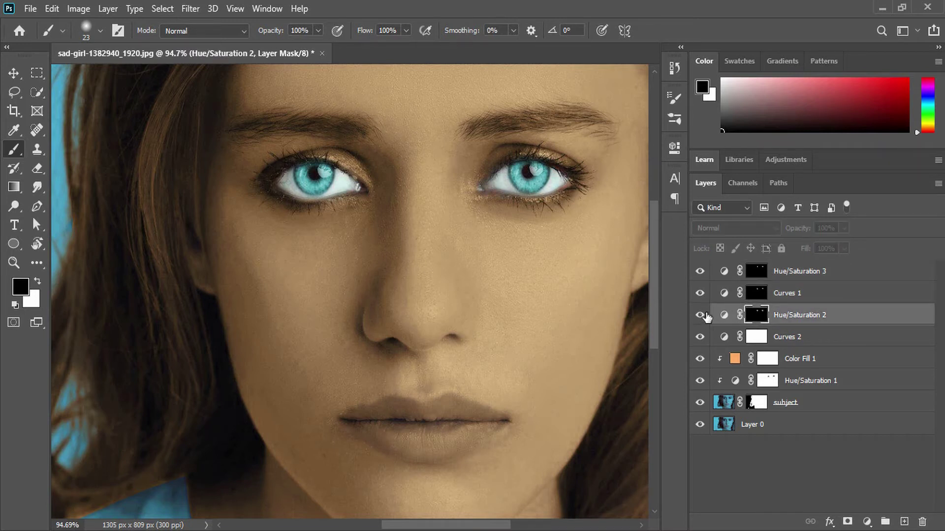
{"action": "left_click", "coordinate": [705, 315]}
{"action": "double_click", "coordinate": [723, 316]}
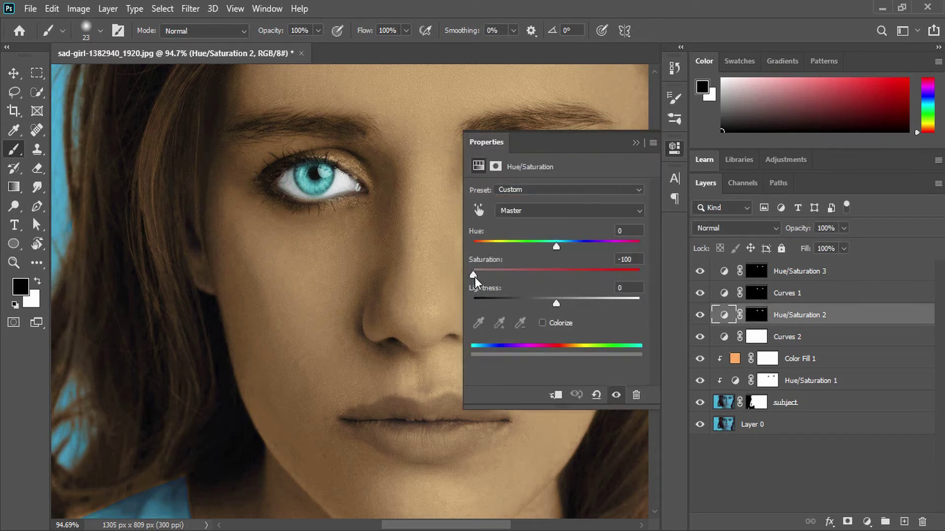
{"action": "left_click_drag", "start_coordinate": [474, 276], "coordinate": [503, 274]}
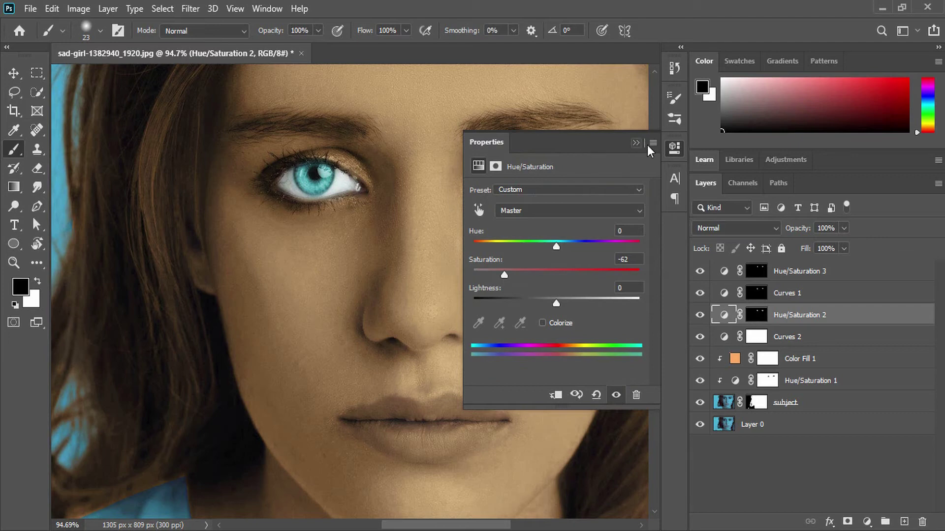
{"action": "left_click_drag", "start_coordinate": [648, 146], "coordinate": [840, 199]}
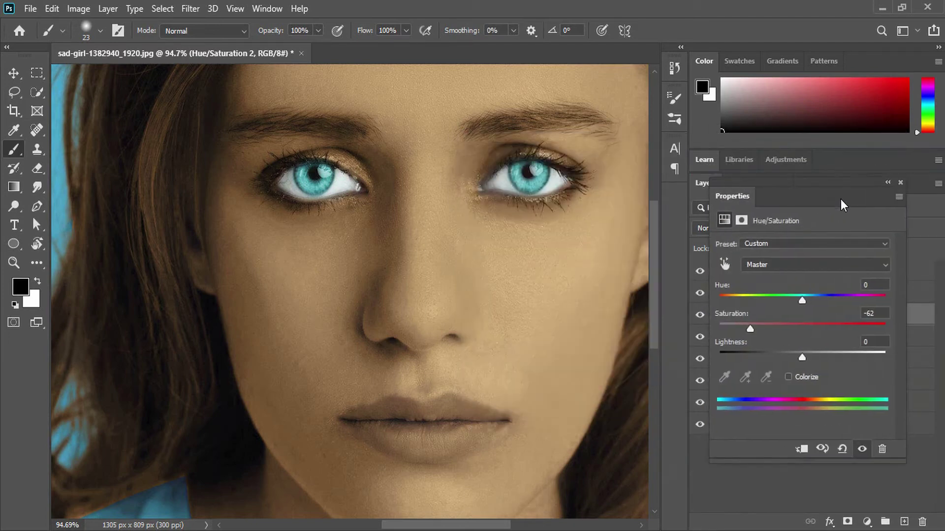
{"action": "mouse_move", "coordinate": [751, 334]}
{"action": "left_mouse_down"}
{"action": "mouse_move", "coordinate": [738, 326]}
{"action": "mouse_move", "coordinate": [841, 327]}
{"action": "mouse_move", "coordinate": [741, 323]}
{"action": "left_mouse_up"}
{"action": "left_click_drag", "start_coordinate": [866, 185], "coordinate": [677, 196]}
- Clean up the Hue/Saturation 2 mask with black around the inner corner of the right eye
{"action": "scroll", "coordinate": [481, 180], "scroll_direction": "up", "scroll_amount": 3}
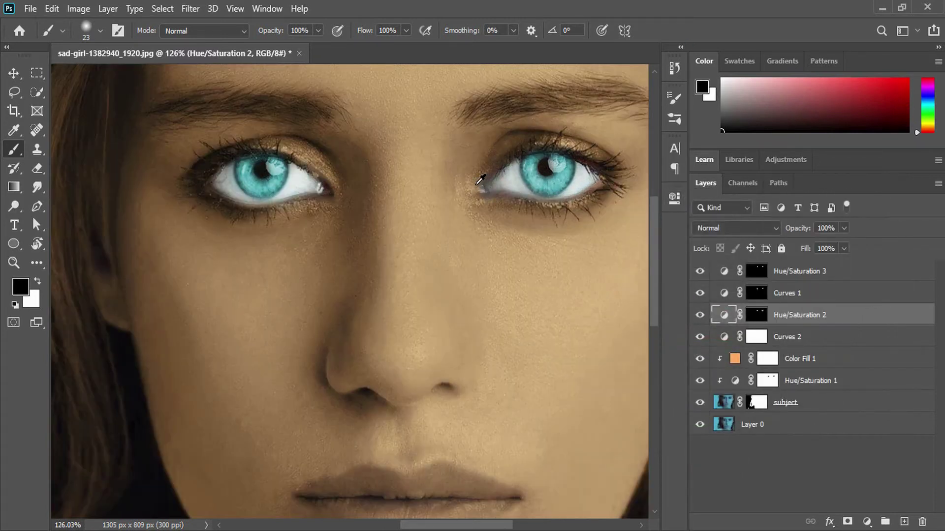
{"action": "left_click", "coordinate": [758, 317]}
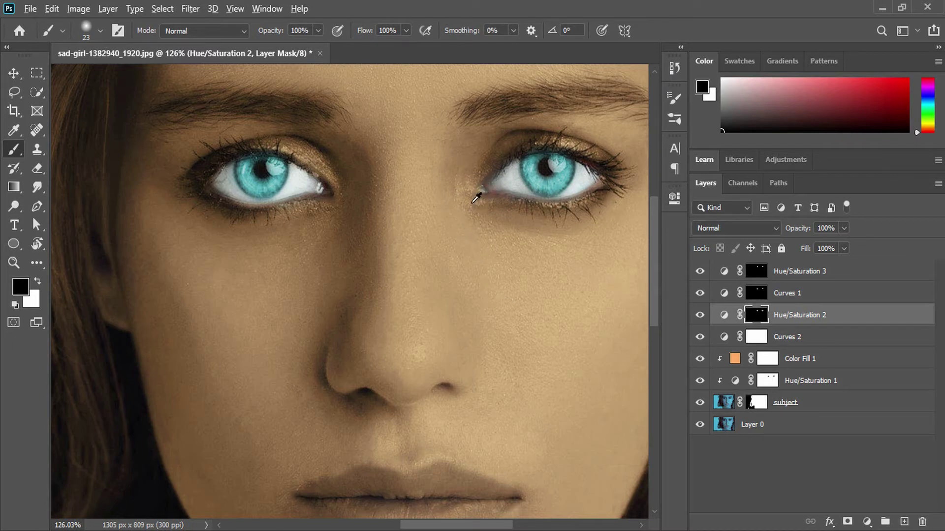
{"action": "scroll", "coordinate": [476, 197], "scroll_direction": "up", "scroll_amount": 3}
{"action": "scroll", "coordinate": [497, 172], "scroll_direction": "down", "scroll_amount": 6}
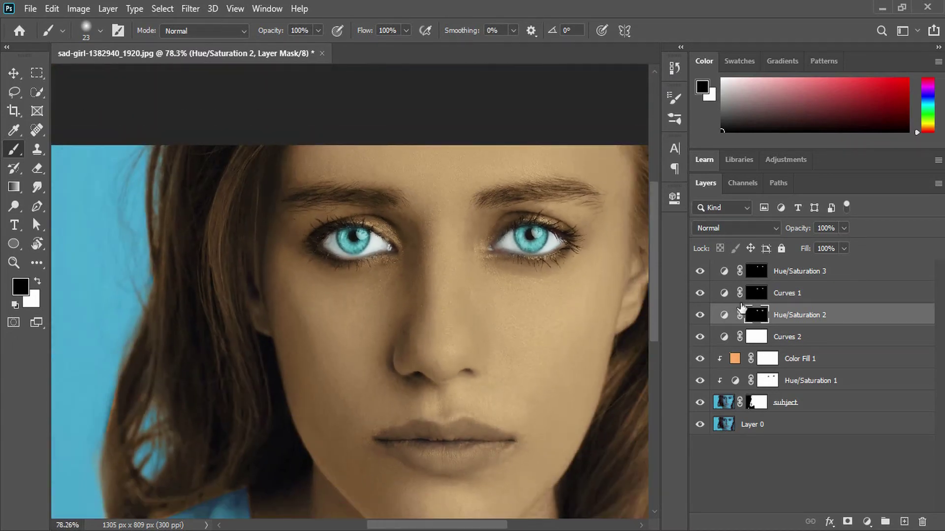
- Target the Curves 1, Hue/Saturation 3 and Hue/Saturation 1 masks in turn and examine the inner eye corner and the whole portrait
{"action": "left_click", "coordinate": [757, 294]}
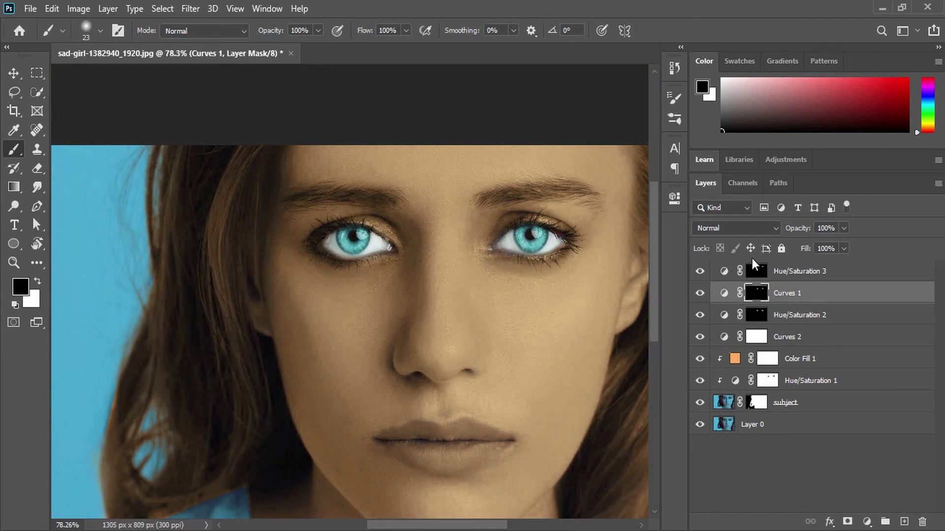
{"action": "left_click", "coordinate": [756, 270]}
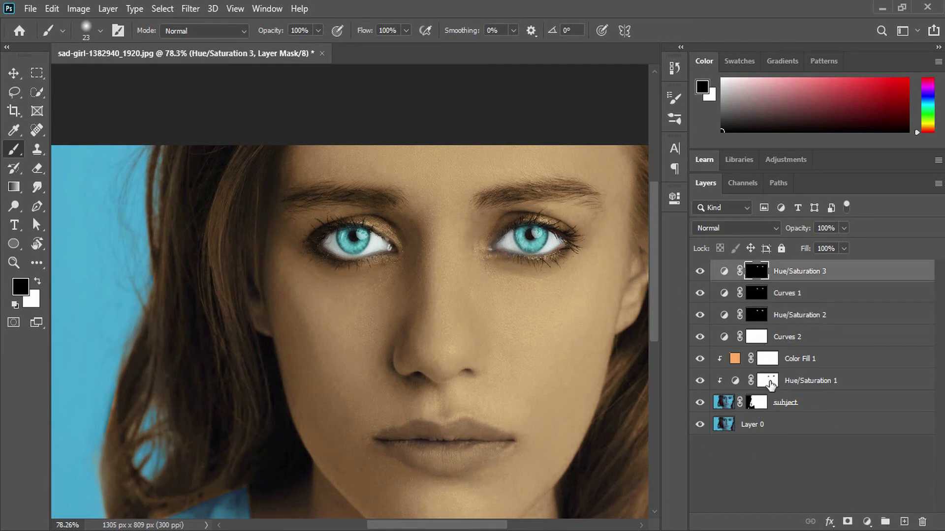
{"action": "left_click", "coordinate": [767, 380]}
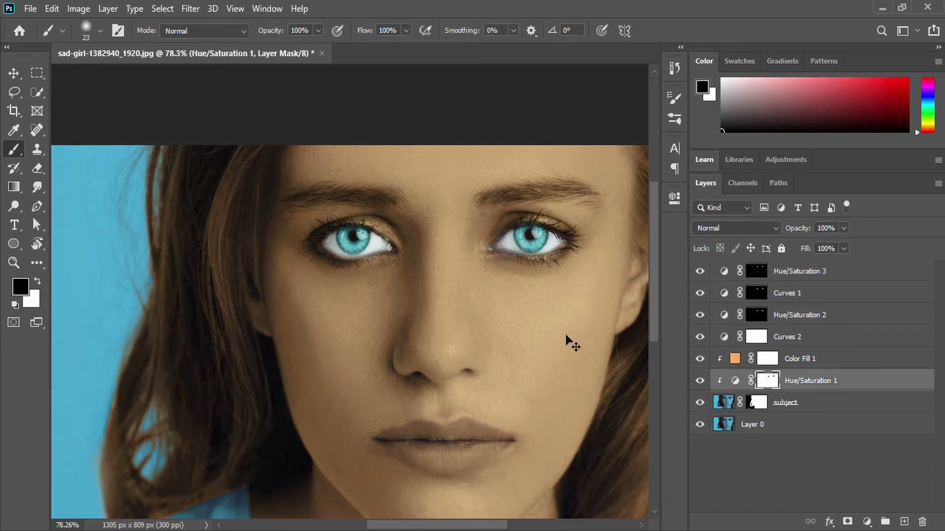
{"action": "scroll", "coordinate": [483, 307], "scroll_direction": "down", "scroll_amount": 4}
{"action": "scroll", "coordinate": [482, 280], "scroll_direction": "up", "scroll_amount": 8}
{"action": "scroll", "coordinate": [496, 216], "scroll_direction": "down", "scroll_amount": 4}
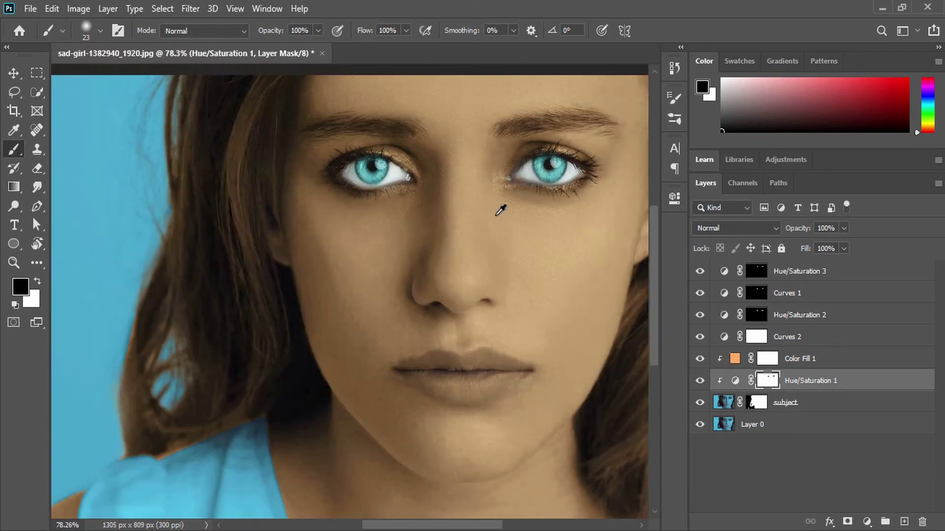
{"action": "scroll", "coordinate": [395, 170], "scroll_direction": "down", "scroll_amount": 3}
{"action": "scroll", "coordinate": [401, 163], "scroll_direction": "down", "scroll_amount": 2}
{"action": "scroll", "coordinate": [404, 167], "scroll_direction": "up", "scroll_amount": 1}
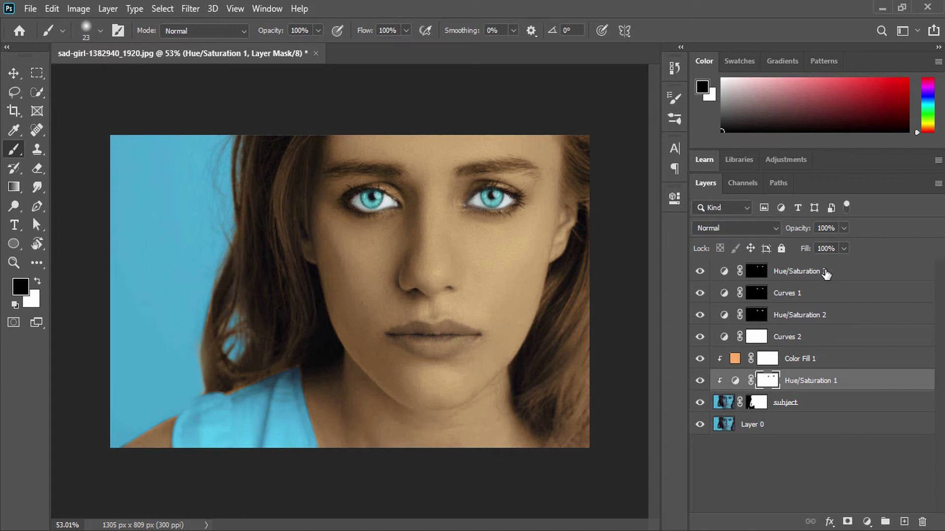
{"action": "left_click", "coordinate": [848, 280]}
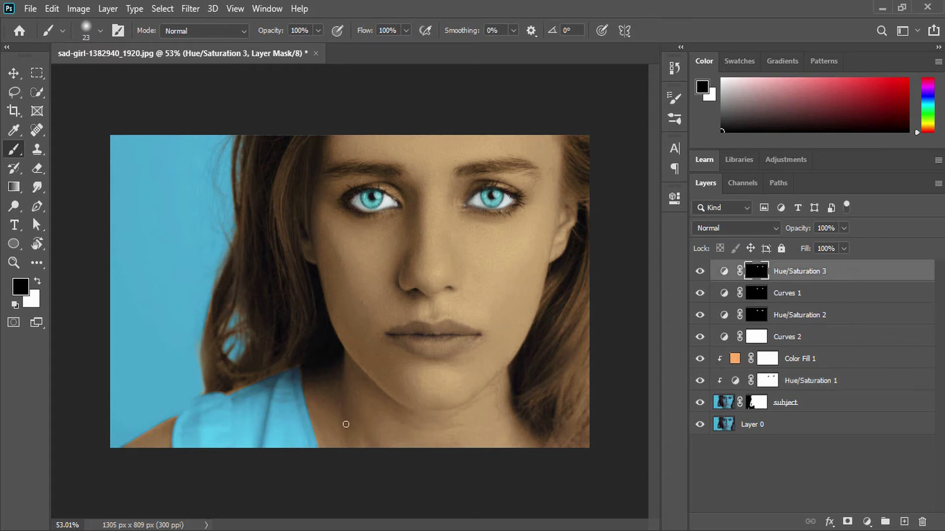
{"action": "left_click", "coordinate": [790, 415]}
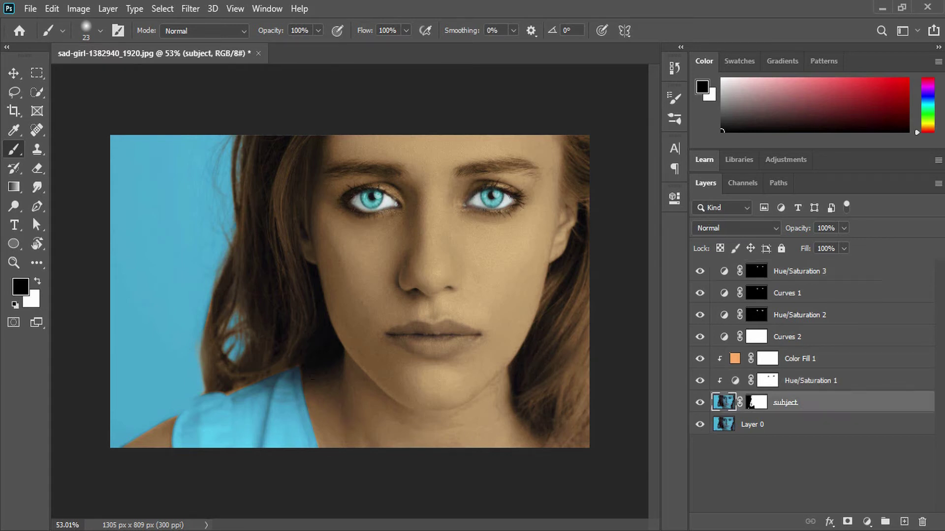
{"action": "mouse_move", "coordinate": [310, 380]}
{"action": "left_mouse_down"}
{"action": "mouse_move", "coordinate": [341, 381]}
{"action": "mouse_move", "coordinate": [333, 382]}
{"action": "left_mouse_up"}
{"action": "scroll", "coordinate": [206, 395], "scroll_direction": "up", "scroll_amount": 4}
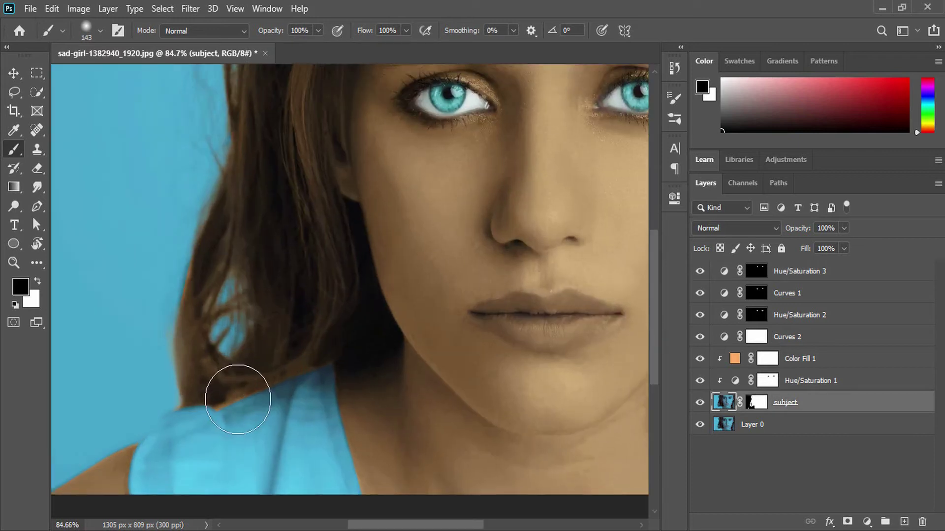
{"action": "left_click_drag", "start_coordinate": [222, 399], "coordinate": [274, 394]}
{"action": "key", "text": "ctrl+z"}
- Set the brush flow to 10% and paint black on the Hue/Saturation 1 mask along the hair edge above the shoulder
{"action": "left_click", "coordinate": [754, 404]}
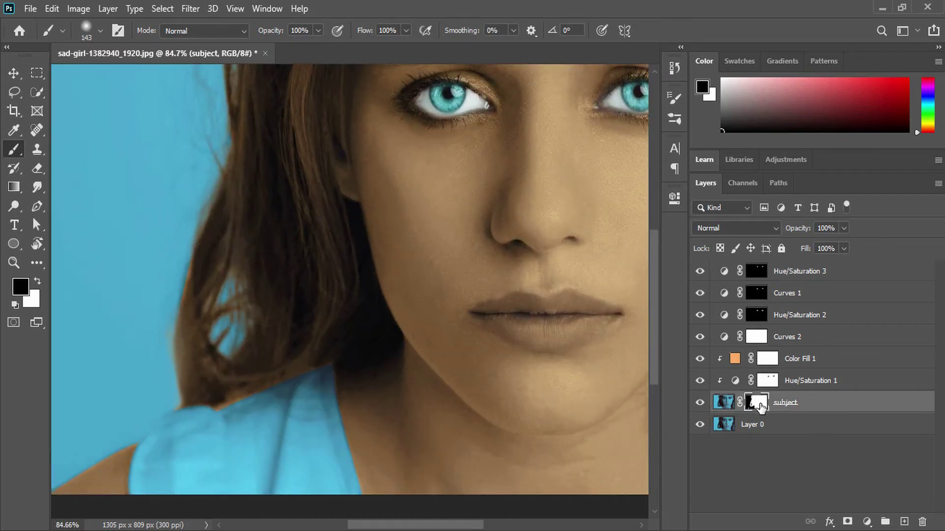
{"action": "left_click", "coordinate": [770, 382]}
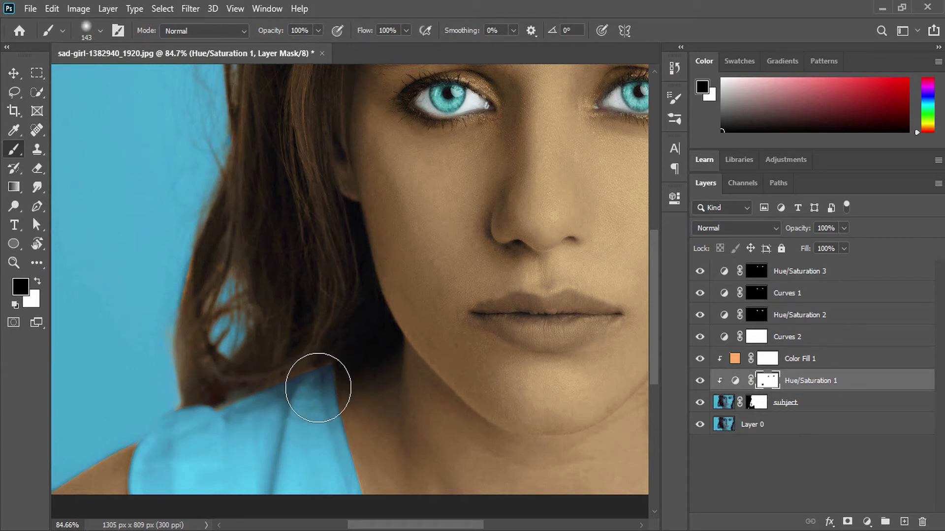
{"action": "left_click", "coordinate": [400, 30]}
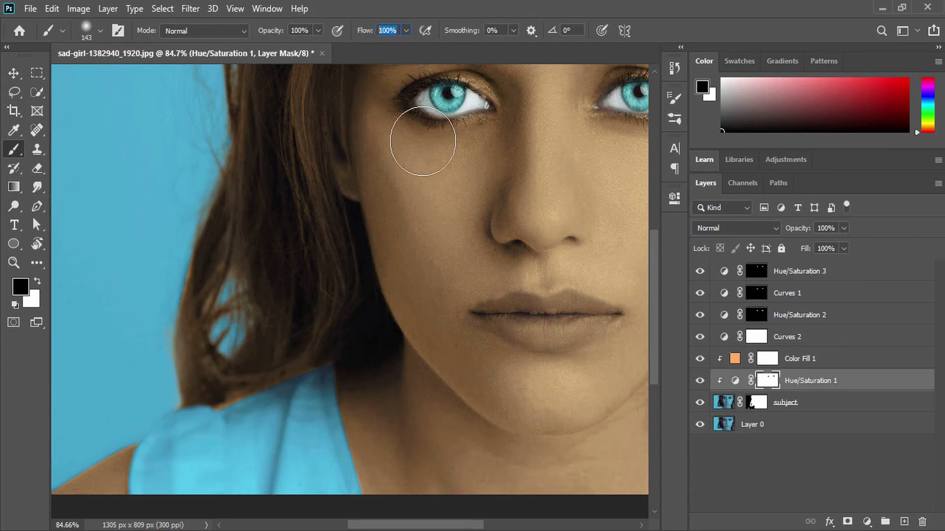
{"action": "type", "text": "1"}
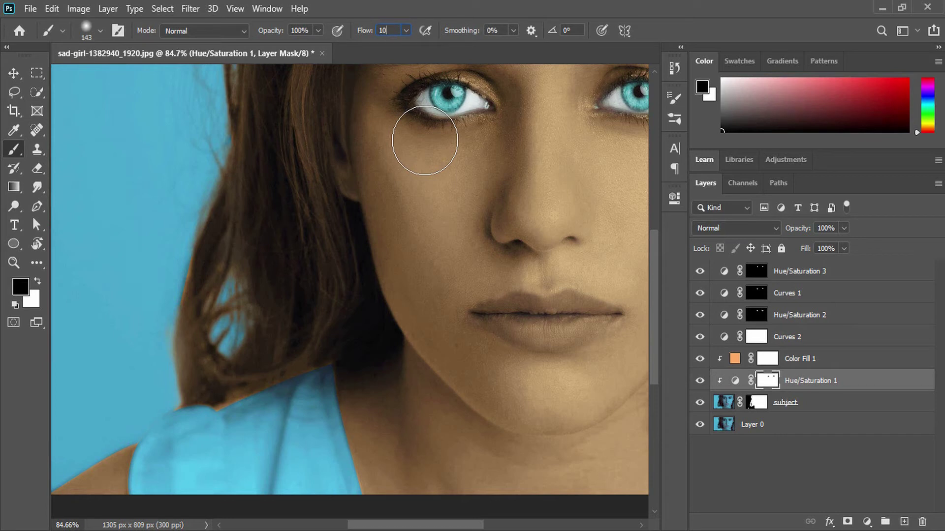
{"action": "mouse_move", "coordinate": [347, 413]}
{"action": "left_mouse_down"}
{"action": "mouse_move", "coordinate": [483, 214]}
{"action": "mouse_move", "coordinate": [424, 267]}
{"action": "left_mouse_up"}
{"action": "mouse_move", "coordinate": [321, 244]}
{"action": "left_mouse_down"}
{"action": "mouse_move", "coordinate": [272, 263]}
{"action": "mouse_move", "coordinate": [284, 262]}
{"action": "mouse_move", "coordinate": [322, 251]}
{"action": "mouse_move", "coordinate": [265, 255]}
{"action": "mouse_move", "coordinate": [302, 257]}
{"action": "left_mouse_up"}
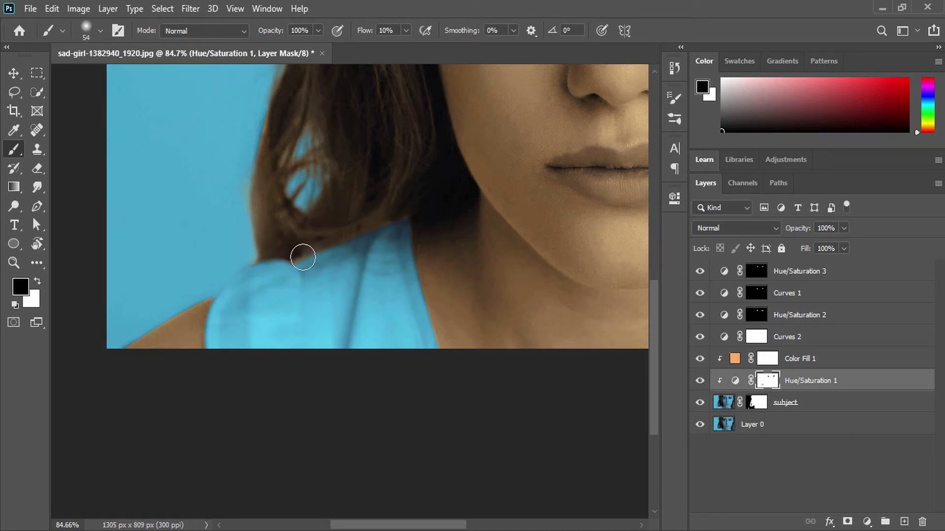
- Soften the hair tint beside the blue background by brushing black on the Hue/Saturation 1 mask, using brush sizes 216 and 105
{"action": "scroll", "coordinate": [308, 256], "scroll_direction": "down", "scroll_amount": 1}
{"action": "scroll", "coordinate": [311, 252], "scroll_direction": "down", "scroll_amount": 5}
{"action": "left_click_drag", "start_coordinate": [281, 226], "coordinate": [322, 232]}
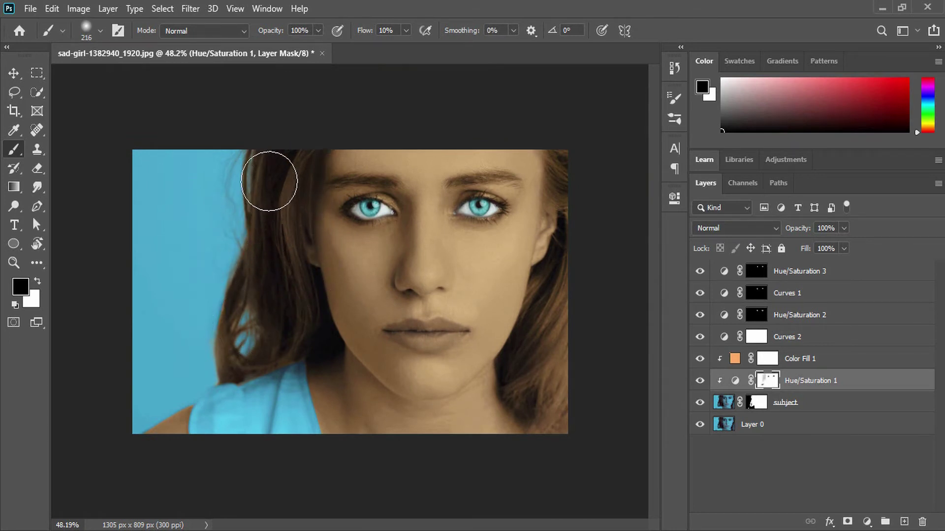
{"action": "left_click_drag", "start_coordinate": [269, 318], "coordinate": [280, 296]}
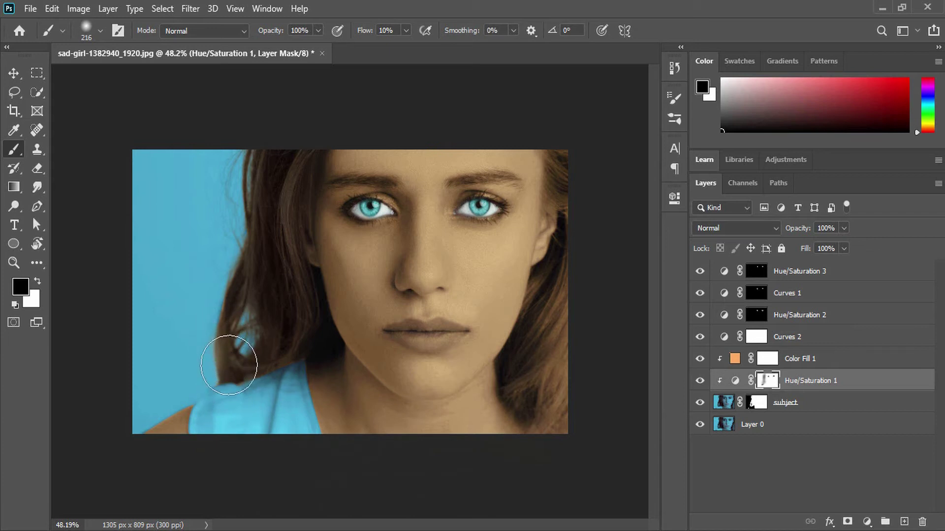
{"action": "scroll", "coordinate": [205, 381], "scroll_direction": "up", "scroll_amount": 3}
{"action": "left_click_drag", "start_coordinate": [165, 396], "coordinate": [136, 409]}
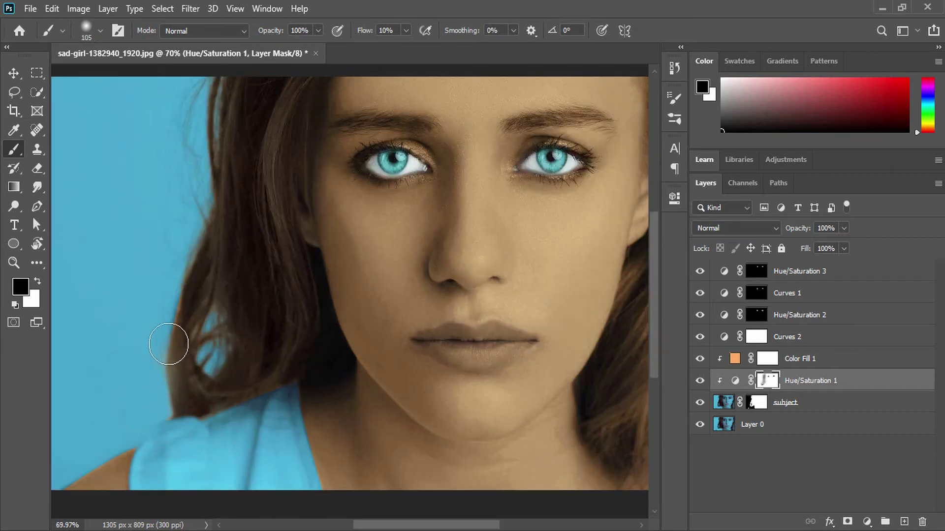
{"action": "scroll", "coordinate": [153, 409], "scroll_direction": "down", "scroll_amount": 2}
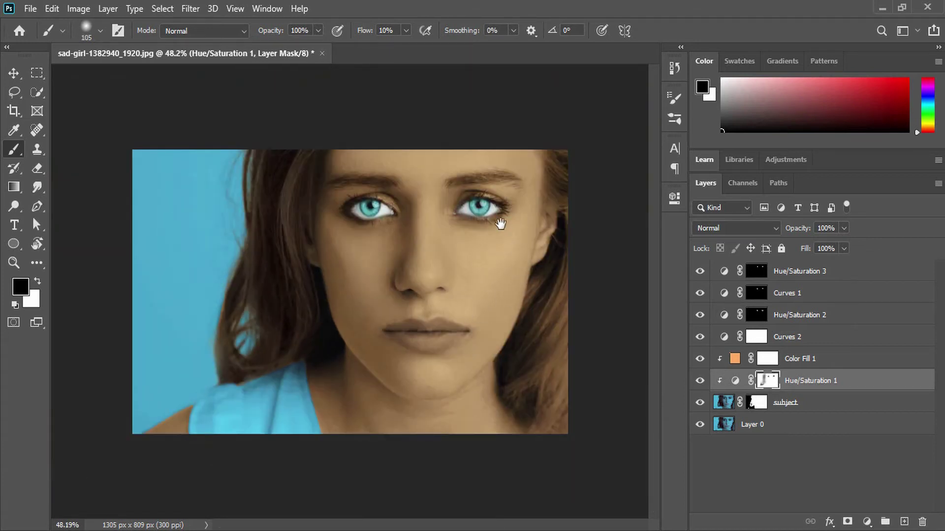
- Try the Multiply blend mode on the Hue/Saturation 3 layer, and set it to Screen instead
{"action": "left_click", "coordinate": [833, 274]}
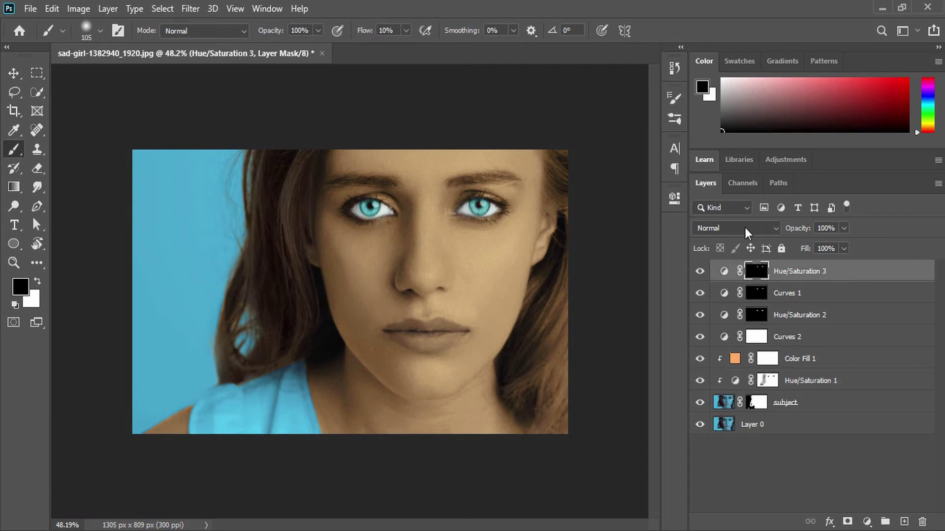
{"action": "left_click", "coordinate": [744, 228]}
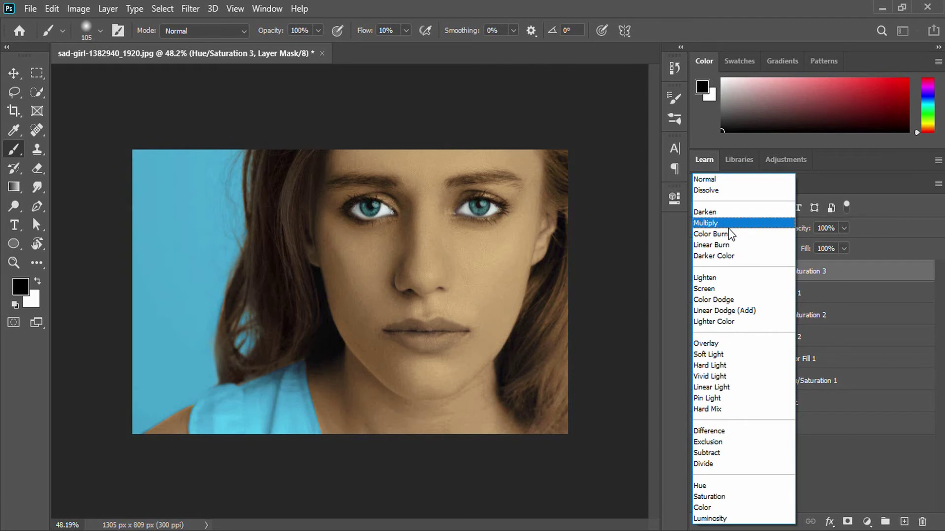
{"action": "left_click", "coordinate": [728, 227]}
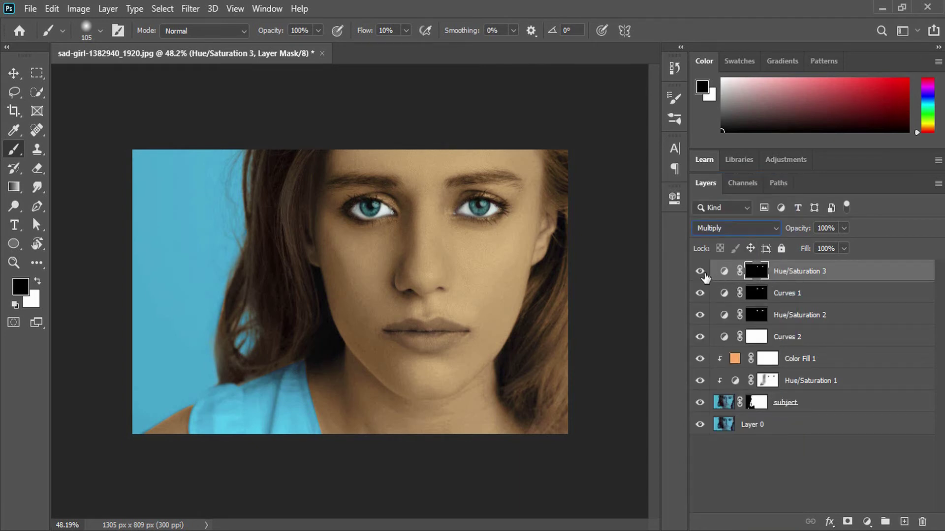
{"action": "left_click", "coordinate": [725, 228]}
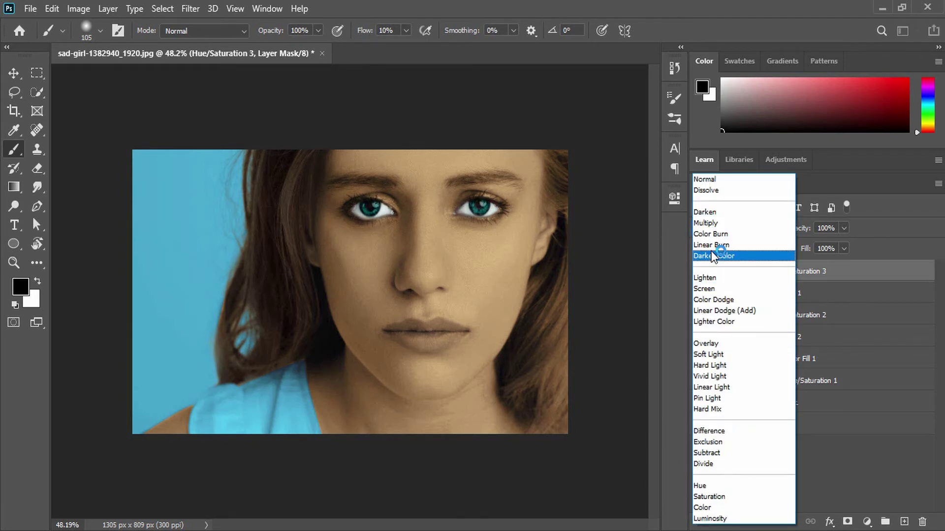
{"action": "left_click", "coordinate": [713, 290]}
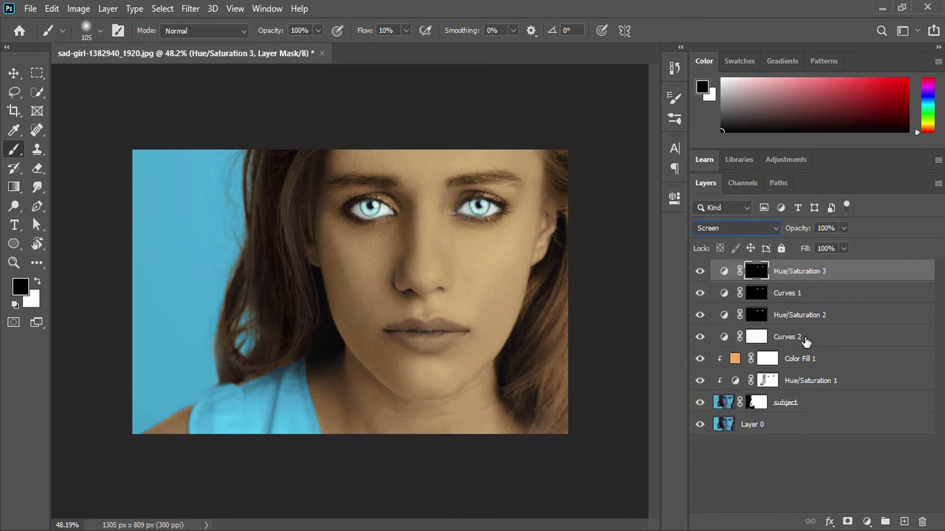
- Duplicate Hue/Saturation 3, set the copy's hue to 305 and change its blend mode to Normal
{"action": "key", "text": "ctrl+j"}
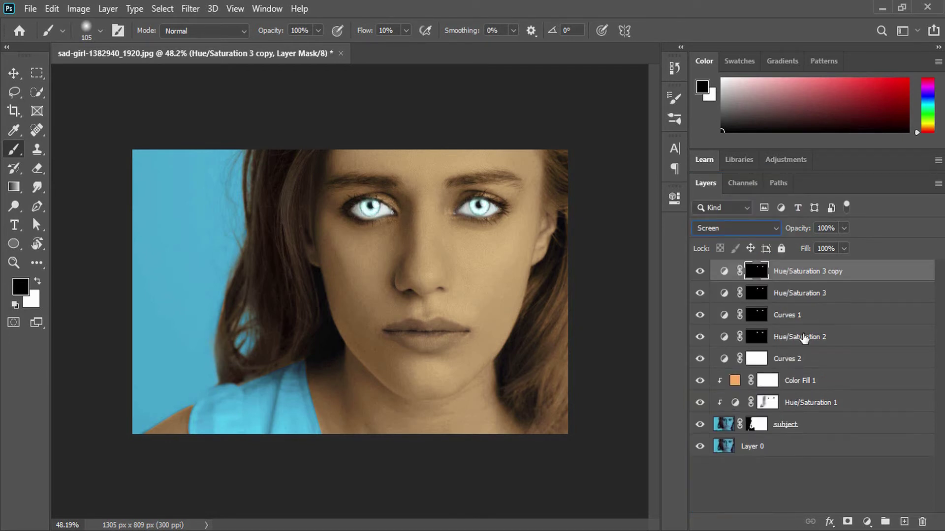
{"action": "double_click", "coordinate": [724, 271]}
{"action": "left_click_drag", "start_coordinate": [560, 299], "coordinate": [614, 294]}
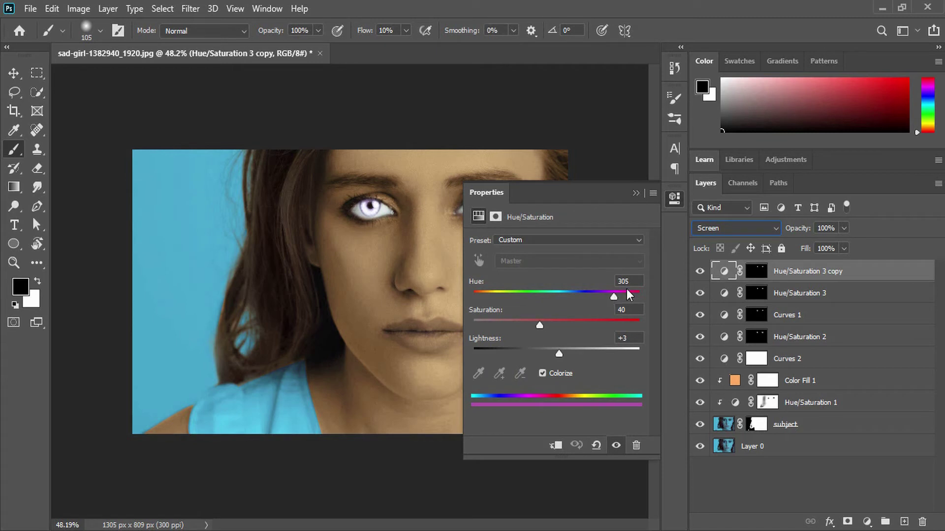
{"action": "left_click", "coordinate": [738, 228]}
{"action": "left_click", "coordinate": [723, 181]}
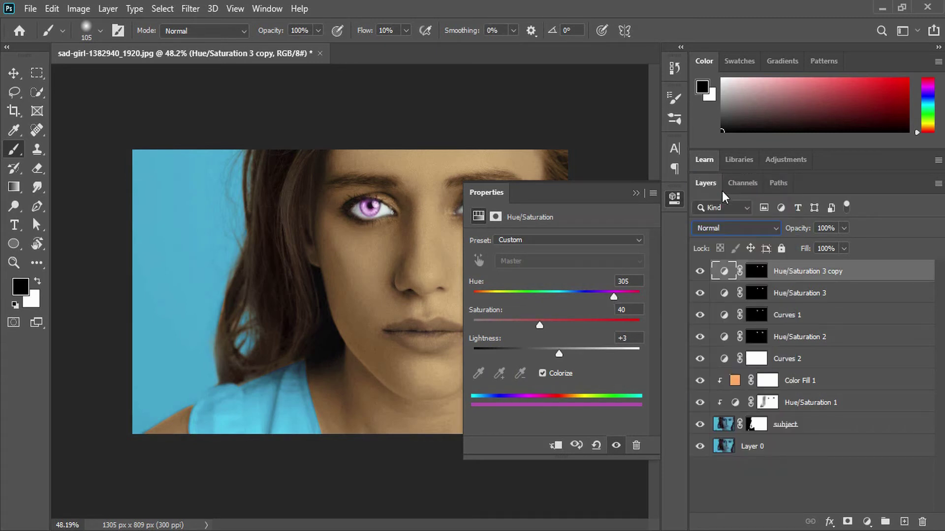
{"action": "left_click", "coordinate": [675, 199]}
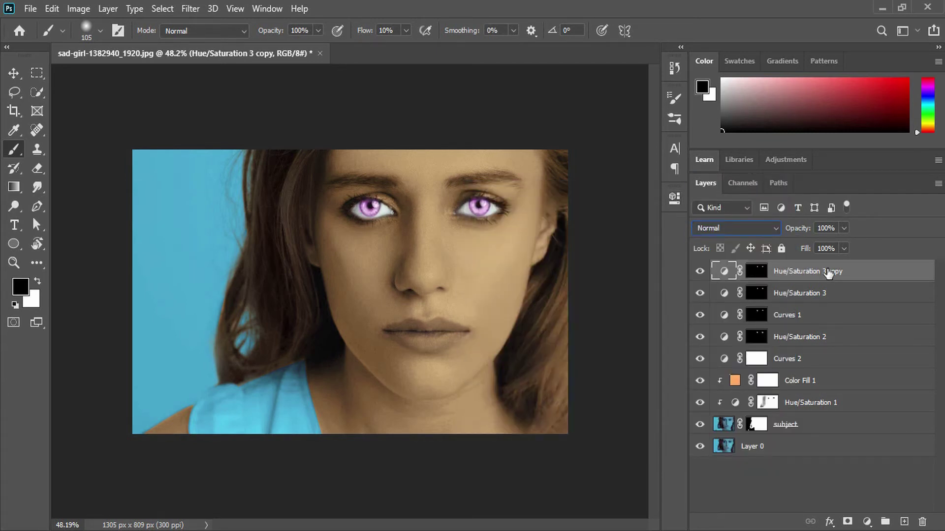
- Place the Hue/Saturation 3 copy below Hue/Saturation 3 and enlarge its layer mask slightly with Free Transform
{"action": "left_click_drag", "start_coordinate": [826, 272], "coordinate": [819, 301]}
{"action": "left_click", "coordinate": [758, 296]}
{"action": "left_click_drag", "start_coordinate": [759, 297], "coordinate": [763, 294]}
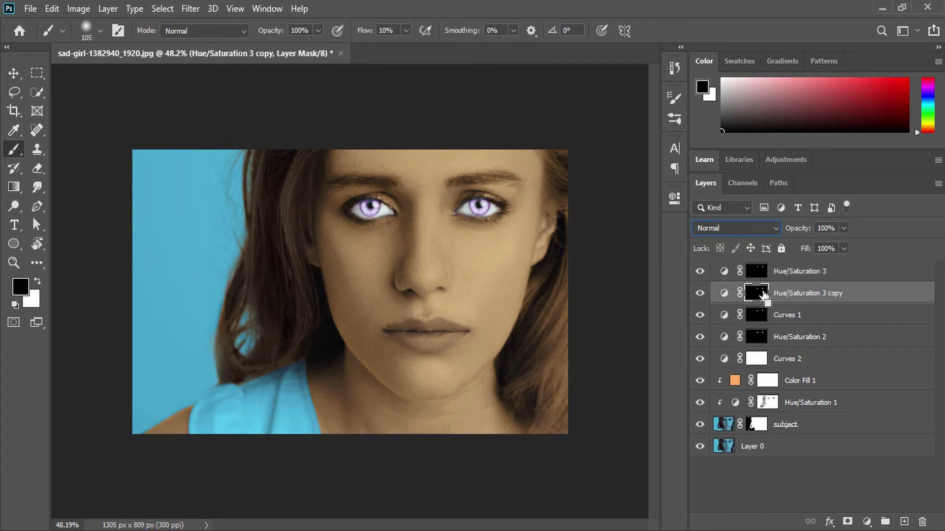
{"action": "key", "text": "ctrl+t"}
{"action": "scroll", "coordinate": [393, 224], "scroll_direction": "up", "scroll_amount": 3}
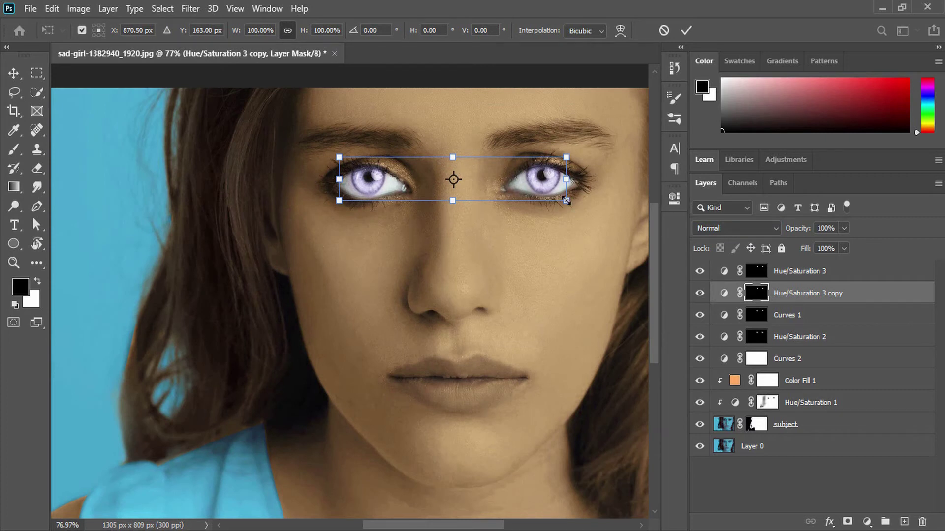
{"action": "left_click_drag", "start_coordinate": [567, 201], "coordinate": [568, 201]}
{"action": "key", "text": "Return"}
{"action": "key", "text": "b"}
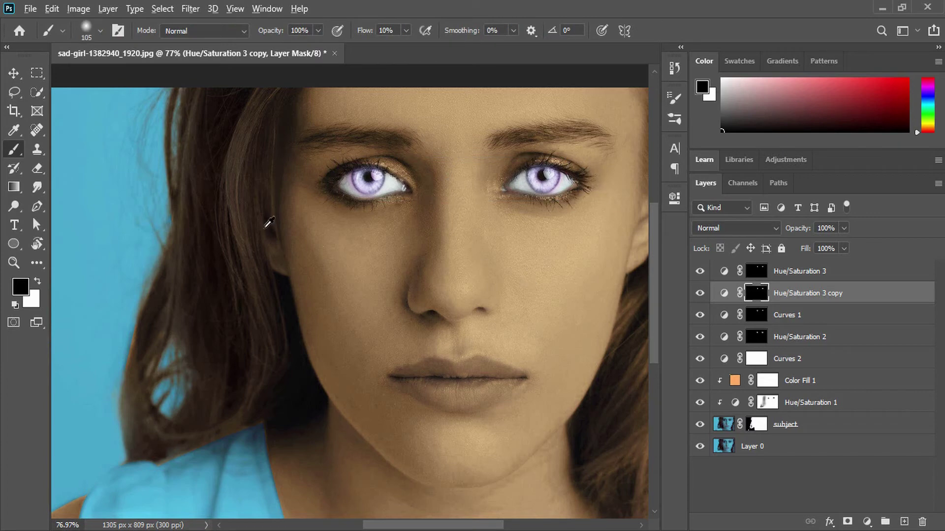
{"action": "scroll", "coordinate": [376, 179], "scroll_direction": "up", "scroll_amount": 4}
{"action": "scroll", "coordinate": [410, 165], "scroll_direction": "down", "scroll_amount": 5}
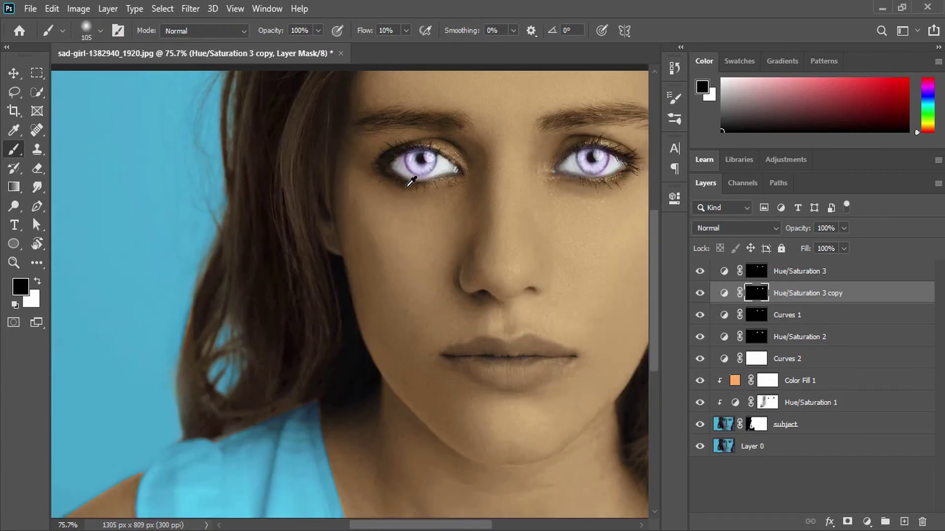
{"action": "scroll", "coordinate": [415, 186], "scroll_direction": "up", "scroll_amount": 3}
{"action": "scroll", "coordinate": [371, 258], "scroll_direction": "down", "scroll_amount": 4}
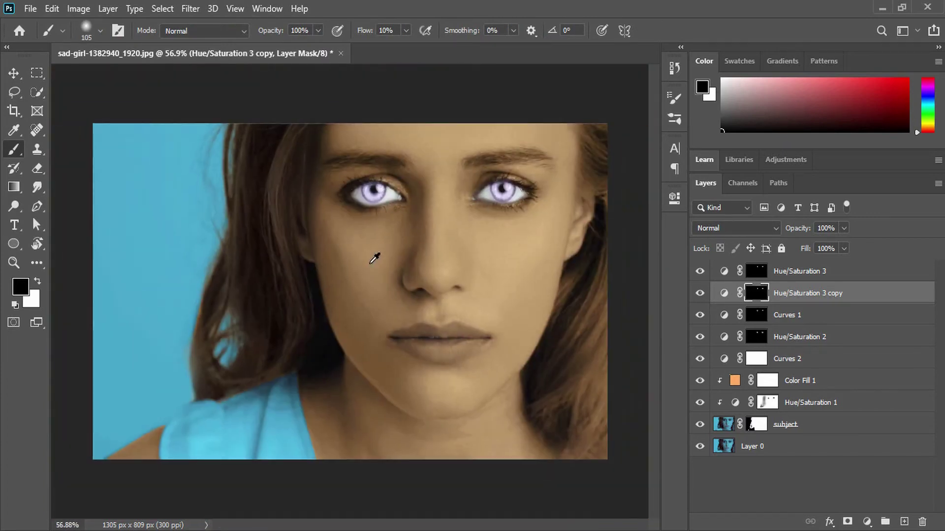
{"action": "left_click", "coordinate": [715, 229]}
{"action": "key", "text": "Escape"}
- Set the Hue/Saturation 3 copy's saturation to 42 and lightness to -22, and target its mask
{"action": "double_click", "coordinate": [724, 293]}
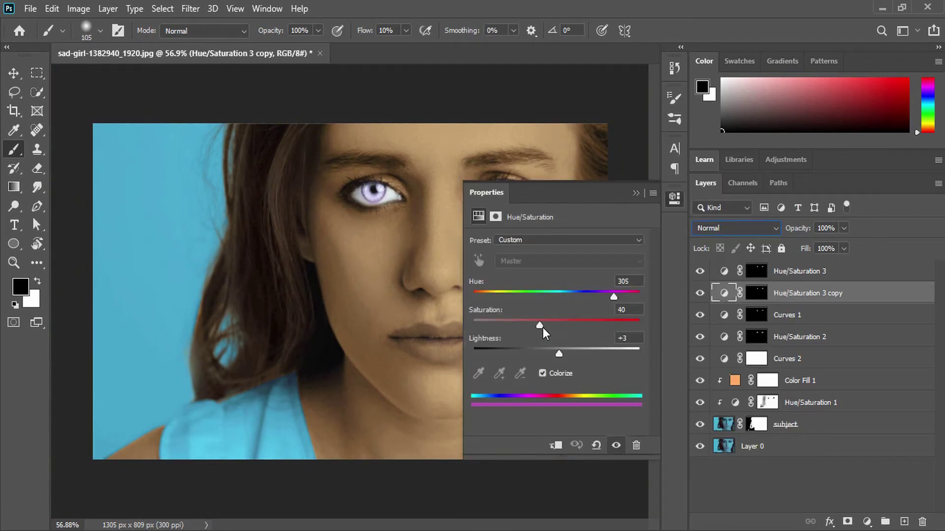
{"action": "mouse_move", "coordinate": [541, 326]}
{"action": "left_mouse_down"}
{"action": "mouse_move", "coordinate": [518, 325]}
{"action": "mouse_move", "coordinate": [535, 322]}
{"action": "left_mouse_up"}
{"action": "left_click_drag", "start_coordinate": [559, 354], "coordinate": [542, 323]}
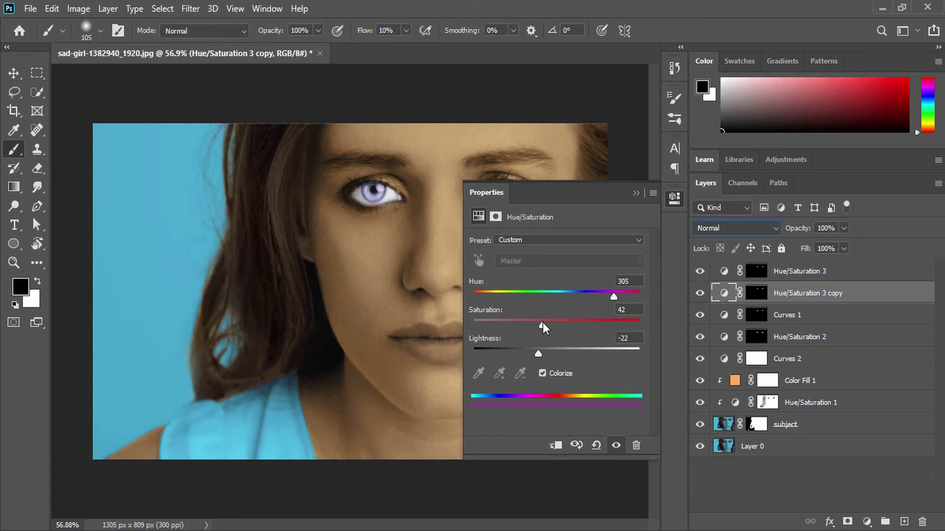
{"action": "left_click", "coordinate": [635, 192]}
{"action": "left_click", "coordinate": [758, 294]}
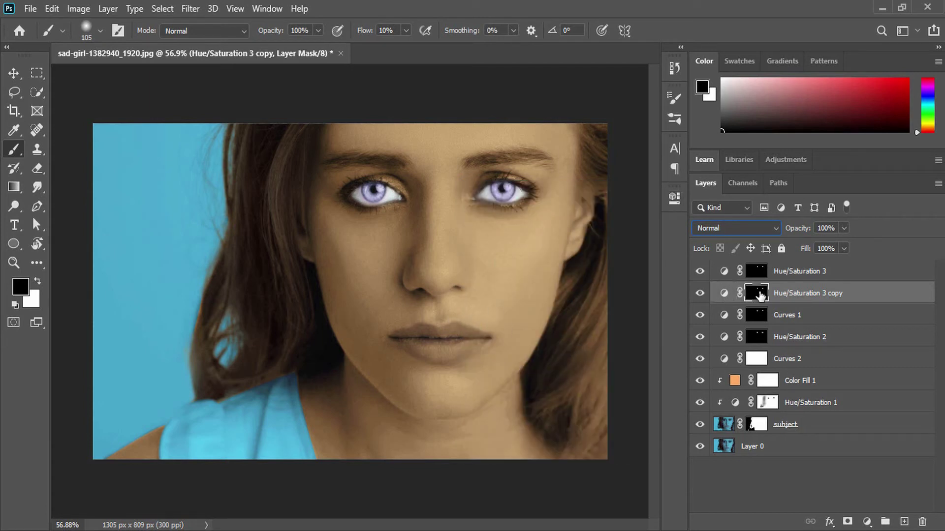
- Try the Curves 1 layer at 50% opacity and restore it to 100%
{"action": "left_click", "coordinate": [813, 316]}
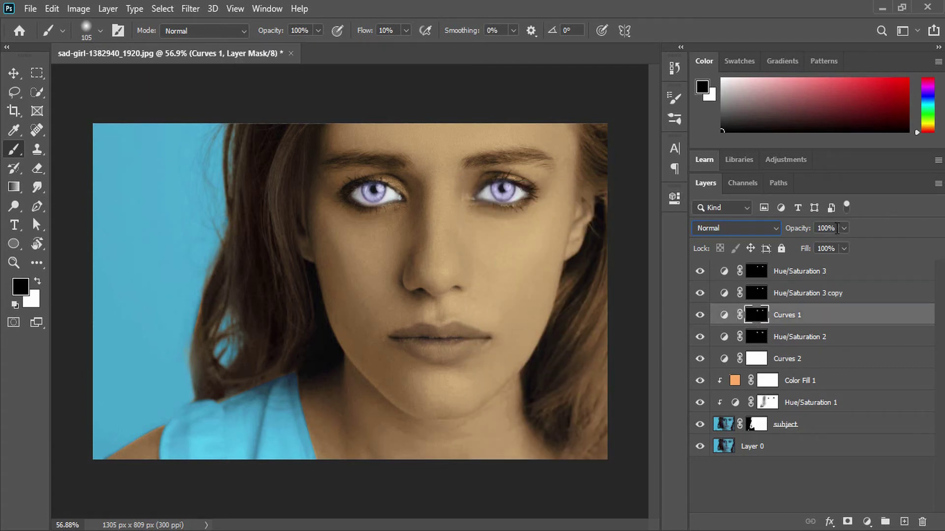
{"action": "left_click", "coordinate": [836, 229]}
{"action": "type", "text": "50"}
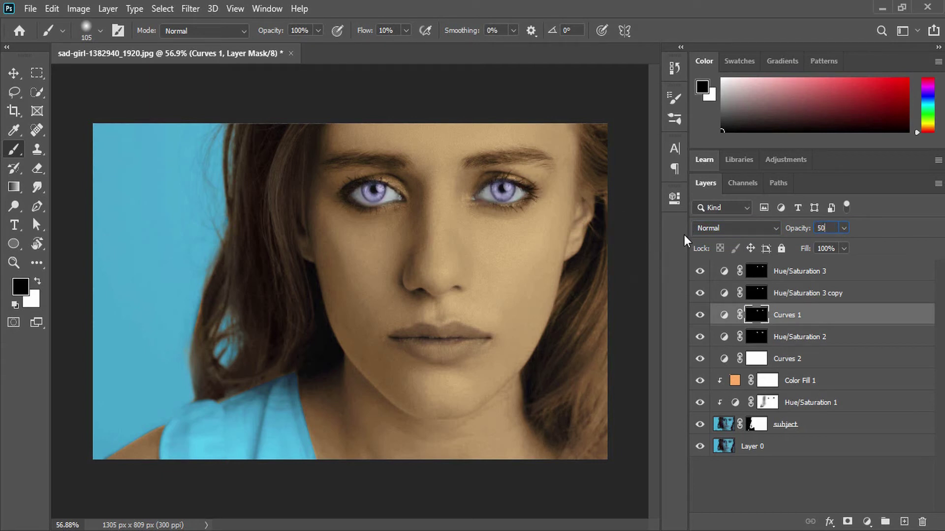
{"action": "key", "text": "Return"}
{"action": "left_click", "coordinate": [832, 228]}
{"action": "type", "text": "100"}
{"action": "key", "text": "Return"}
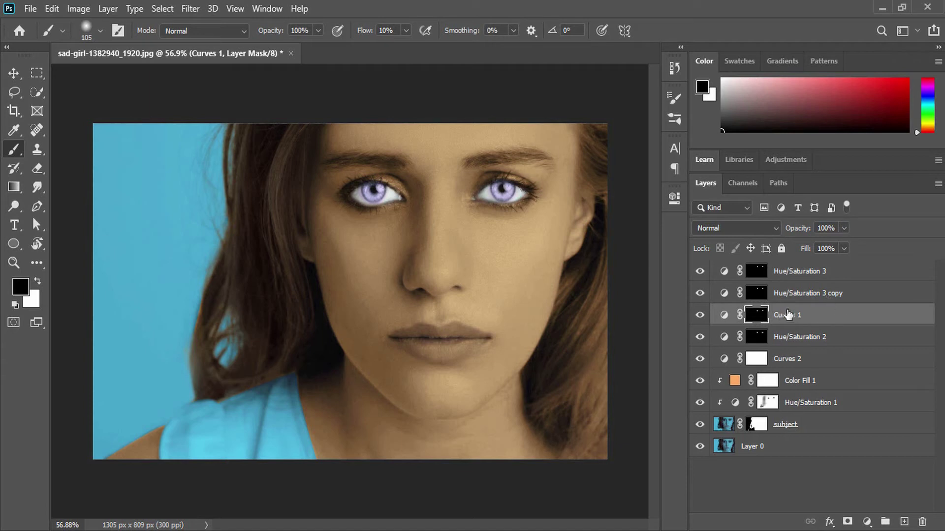
- Compare the image with the Hue/Saturation 3 copy hidden and shown, and set the Hue/Saturation 3 layer's opacity to 50%
{"action": "left_click", "coordinate": [831, 298]}
{"action": "left_click", "coordinate": [700, 295]}
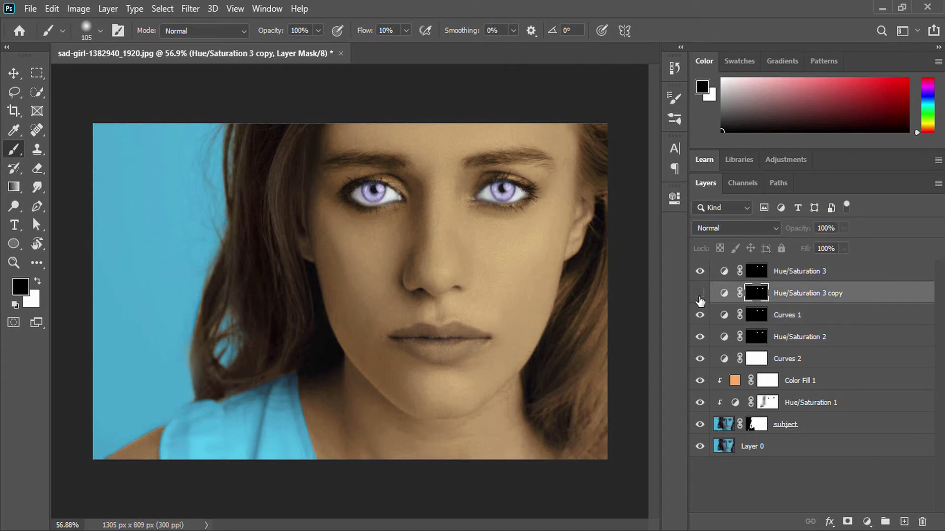
{"action": "left_click", "coordinate": [700, 296]}
{"action": "left_click", "coordinate": [806, 274]}
{"action": "left_click", "coordinate": [807, 274]}
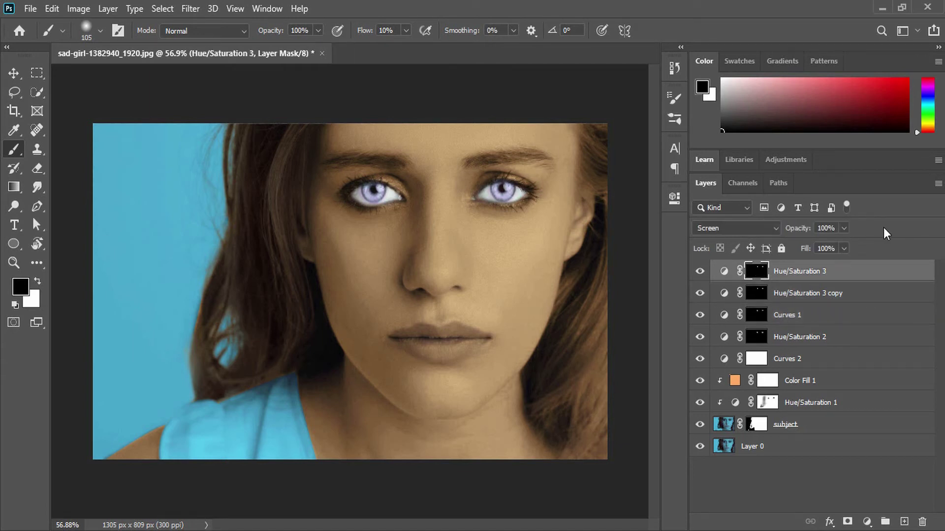
{"action": "left_click", "coordinate": [827, 228]}
{"action": "type", "text": "50"}
{"action": "key", "text": "Return"}
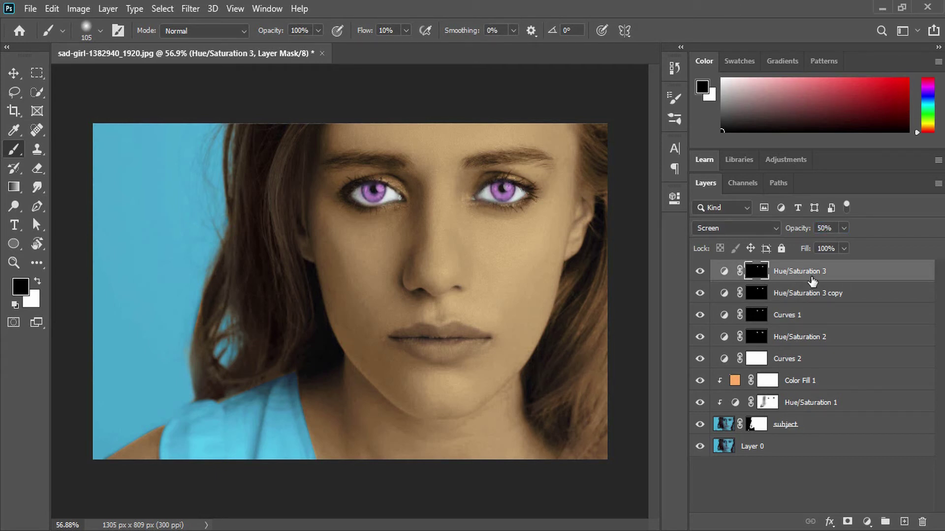
- Set the Hue/Saturation 3 layer's opacity to 70%
{"action": "left_click", "coordinate": [724, 271]}
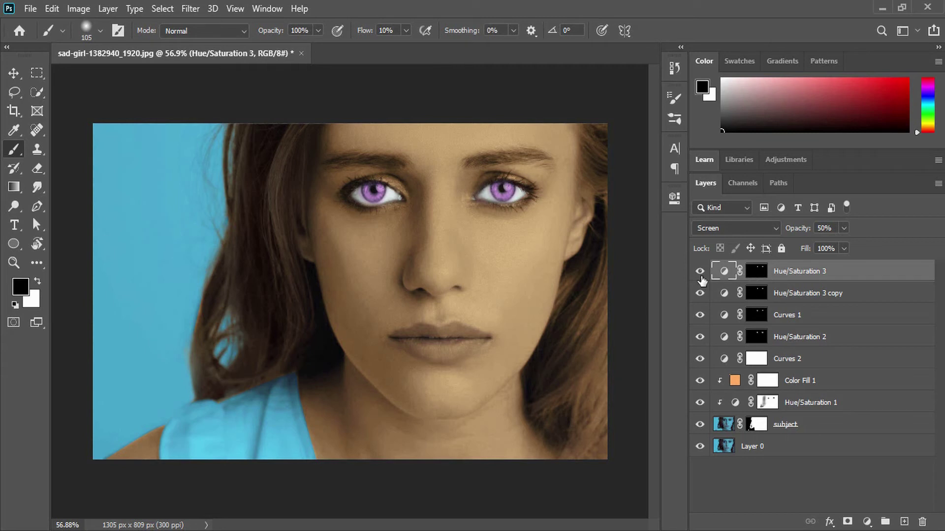
{"action": "left_click", "coordinate": [809, 224]}
{"action": "type", "text": "70"}
{"action": "key", "text": "Return"}
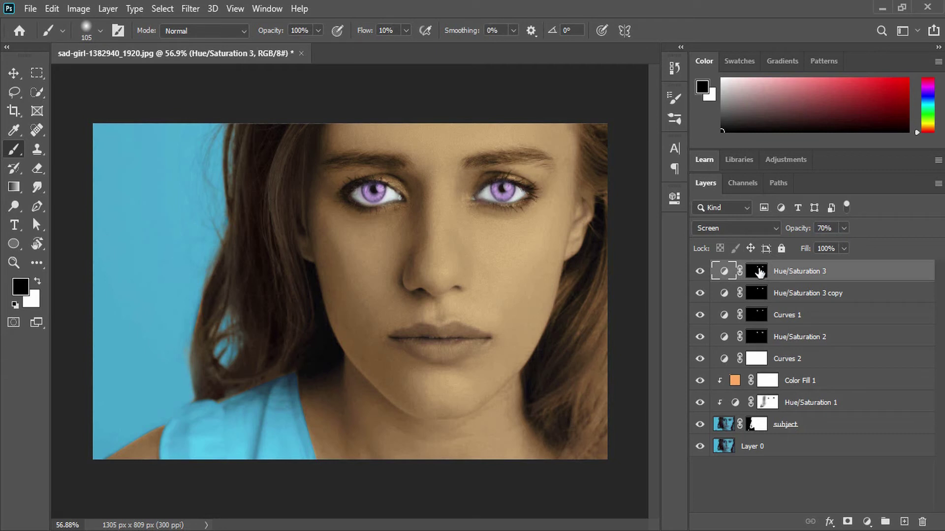
- Set the Hue/Saturation 3 adjustment's saturation to 66 and lightness to +18
{"action": "left_click", "coordinate": [675, 198]}
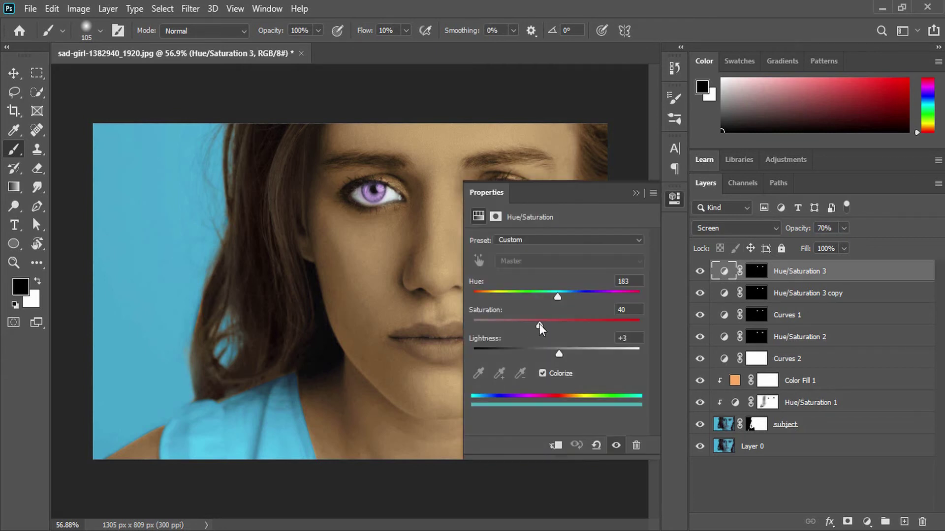
{"action": "left_click_drag", "start_coordinate": [540, 324], "coordinate": [586, 318]}
{"action": "left_click_drag", "start_coordinate": [559, 353], "coordinate": [566, 356]}
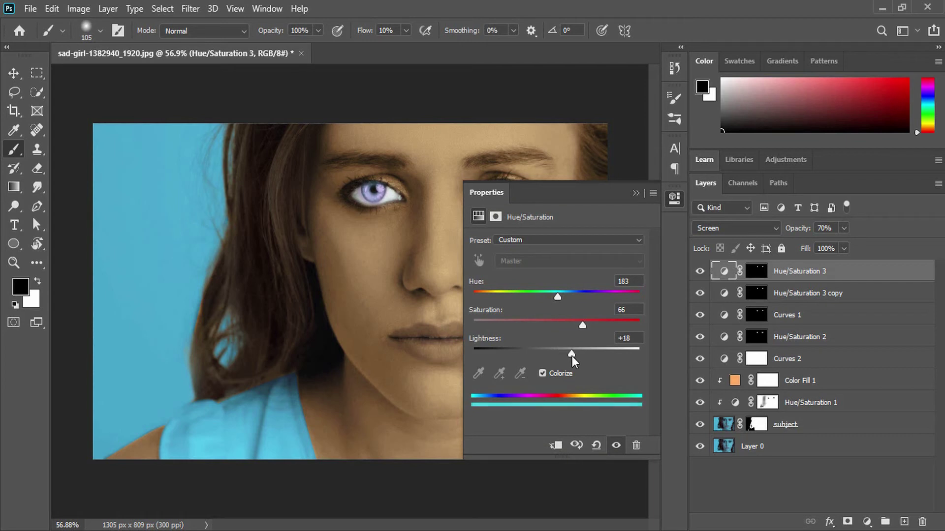
{"action": "left_click", "coordinate": [674, 198]}
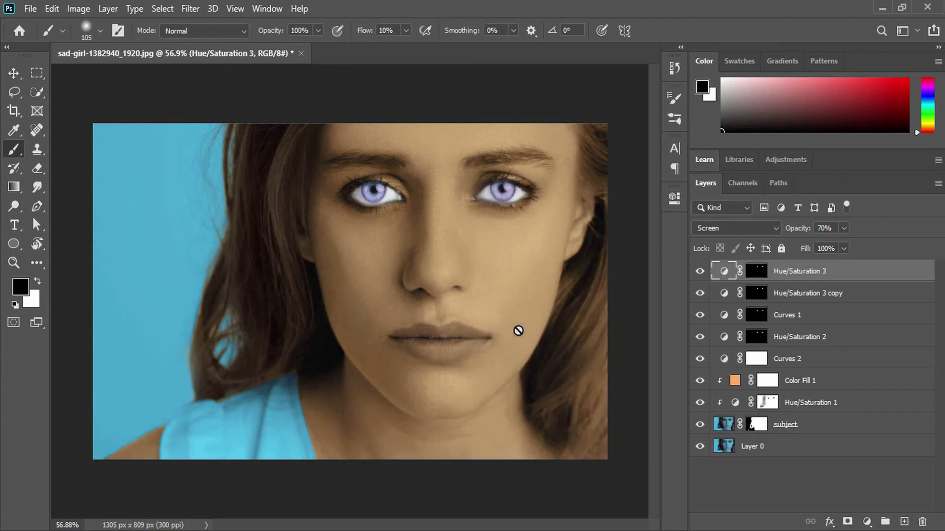
{"action": "key", "text": "ctrl+plus"}
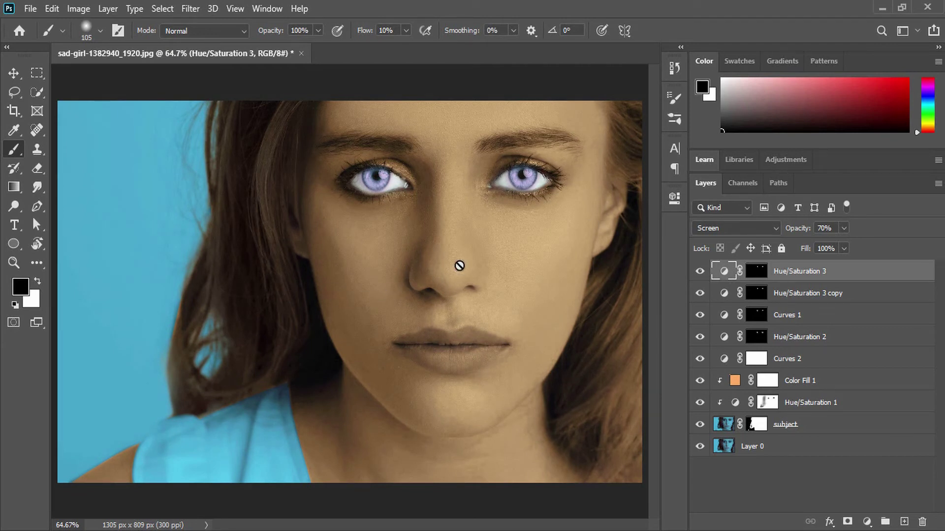
- In the Color Fill 1 blending options, split the underlying layer's black Blend If slider so the fill fades out of the shadows
{"action": "left_click", "coordinate": [826, 381]}
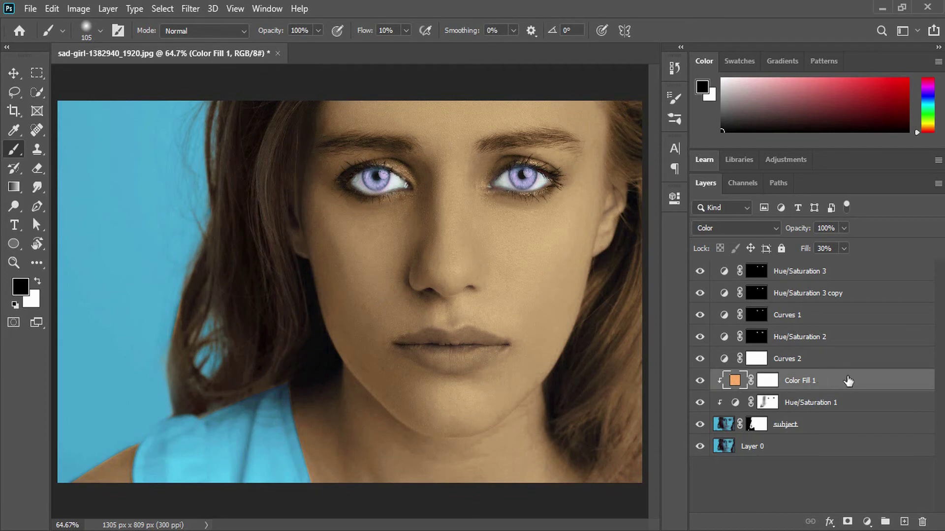
{"action": "double_click", "coordinate": [884, 382]}
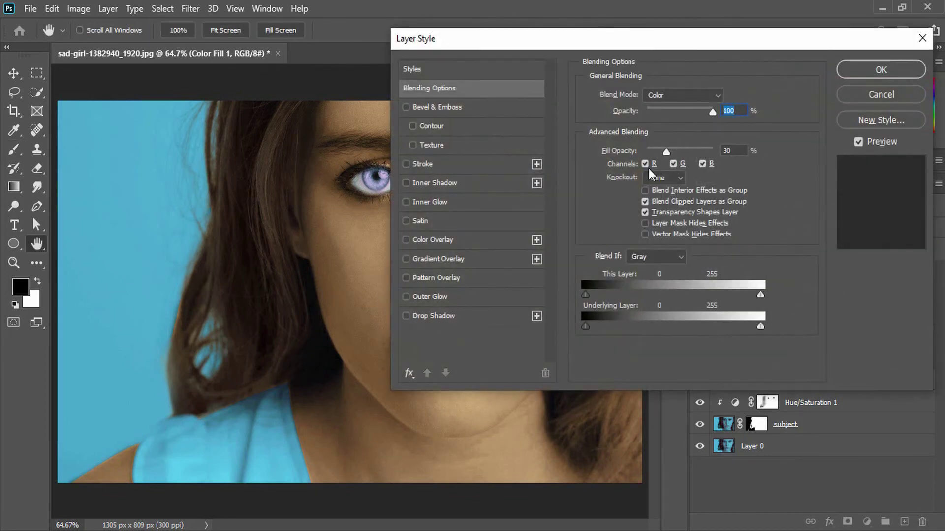
{"action": "left_click_drag", "start_coordinate": [621, 38], "coordinate": [737, 25]}
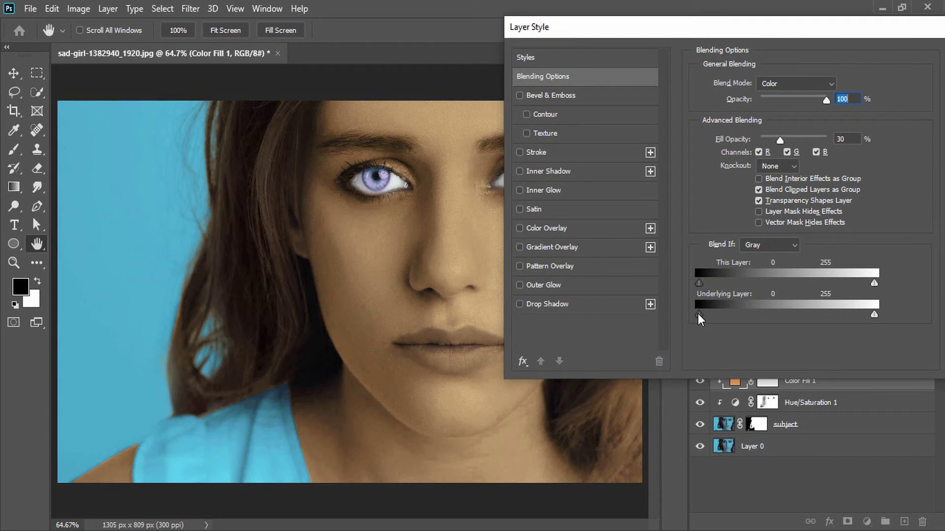
{"action": "left_click_drag", "start_coordinate": [698, 314], "coordinate": [731, 312]}
{"action": "left_click_drag", "start_coordinate": [793, 318], "coordinate": [616, 321]}
{"action": "left_click_drag", "start_coordinate": [796, 314], "coordinate": [828, 310]}
{"action": "left_click_drag", "start_coordinate": [810, 32], "coordinate": [687, 62]}
{"action": "left_click", "coordinate": [875, 92]}
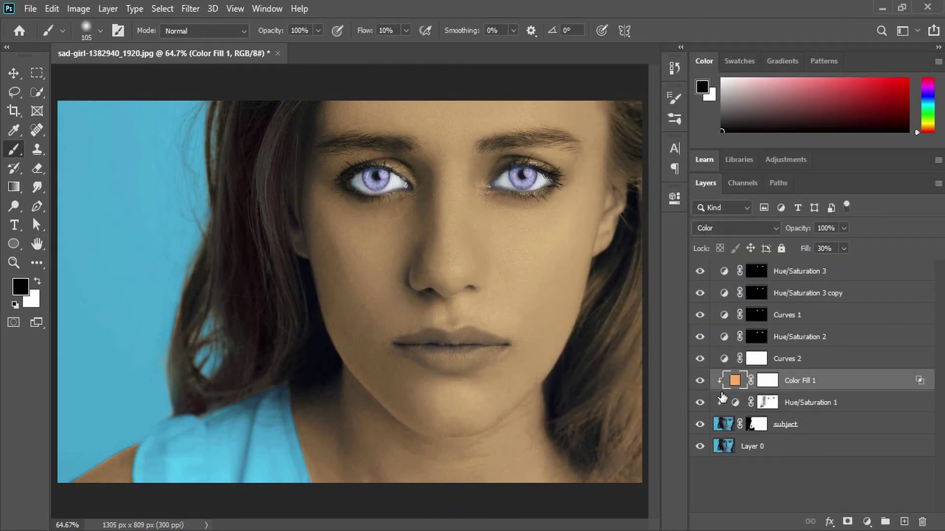
- Refine Color Fill 1's Blend If so the underlying layer's black point is split at 0 / 209
{"action": "left_click", "coordinate": [721, 397], "text": "alt"}
{"action": "double_click", "coordinate": [920, 380]}
{"action": "left_click_drag", "start_coordinate": [680, 347], "coordinate": [764, 343]}
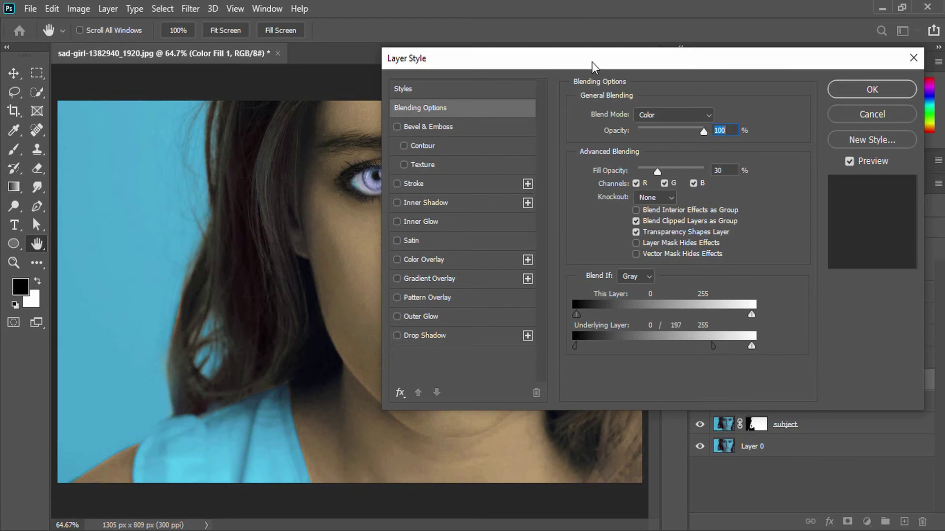
{"action": "left_click_drag", "start_coordinate": [592, 62], "coordinate": [818, 15]}
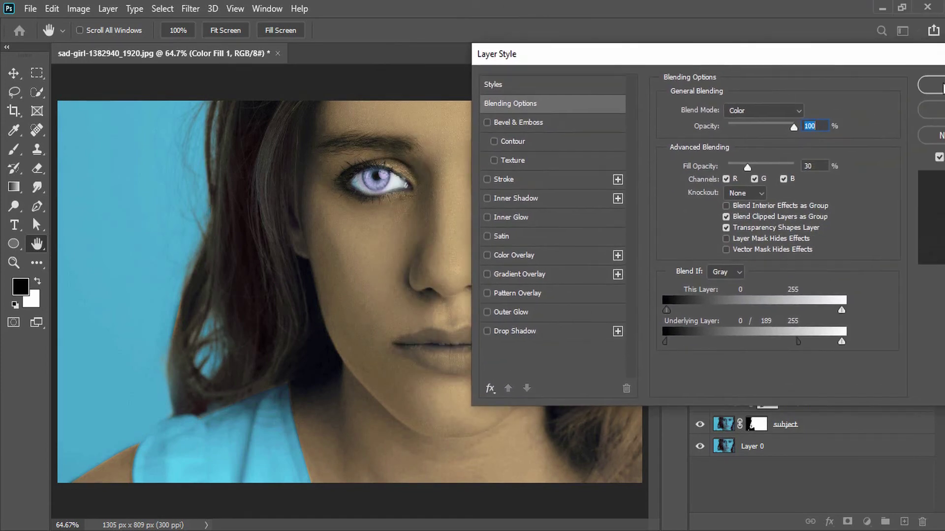
{"action": "key", "text": "Return"}
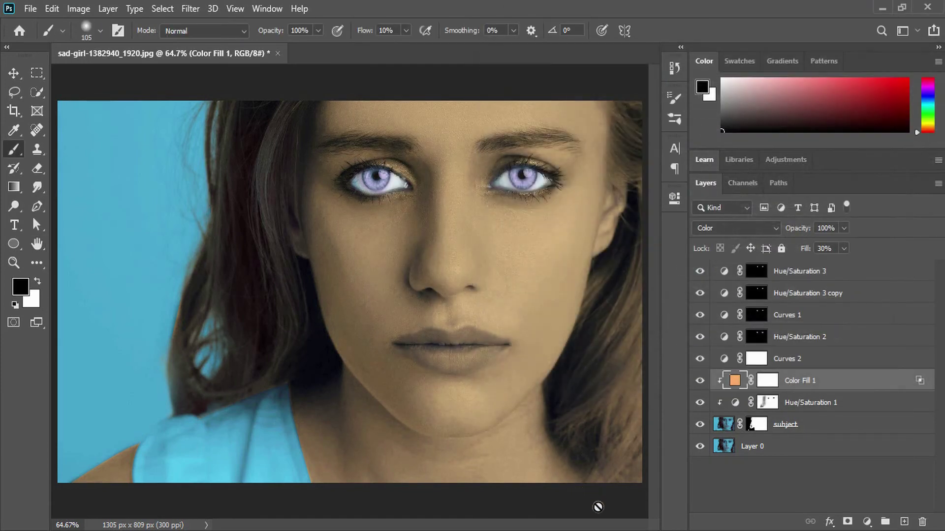
- Compare the left eye up close with the Hue/Saturation 2 and Curves 1 layers each hidden and shown
{"action": "left_click", "coordinate": [817, 276]}
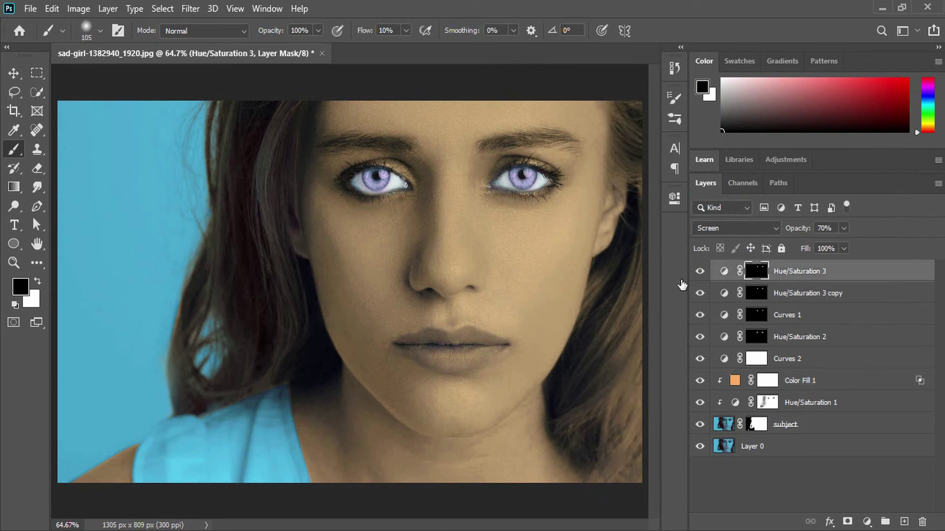
{"action": "scroll", "coordinate": [349, 186], "scroll_direction": "up", "scroll_amount": 10}
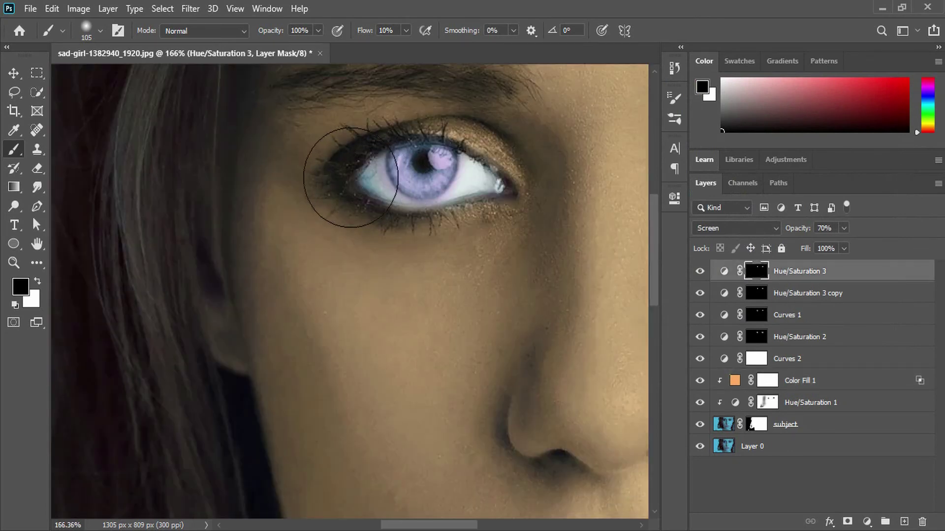
{"action": "left_click", "coordinate": [807, 339]}
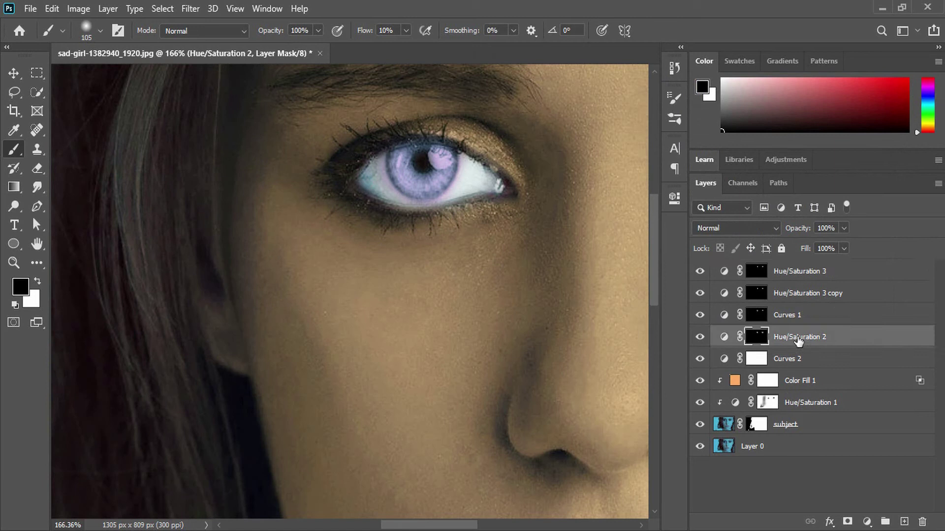
{"action": "left_click", "coordinate": [700, 339]}
{"action": "left_click", "coordinate": [699, 340]}
{"action": "left_click", "coordinate": [711, 362]}
{"action": "left_click", "coordinate": [797, 317]}
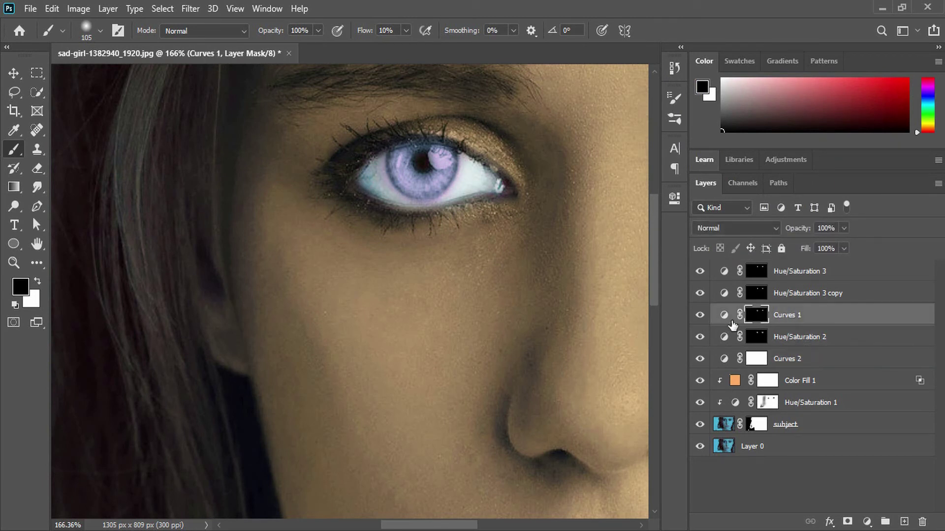
{"action": "left_click", "coordinate": [700, 317]}
{"action": "left_click", "coordinate": [700, 317]}
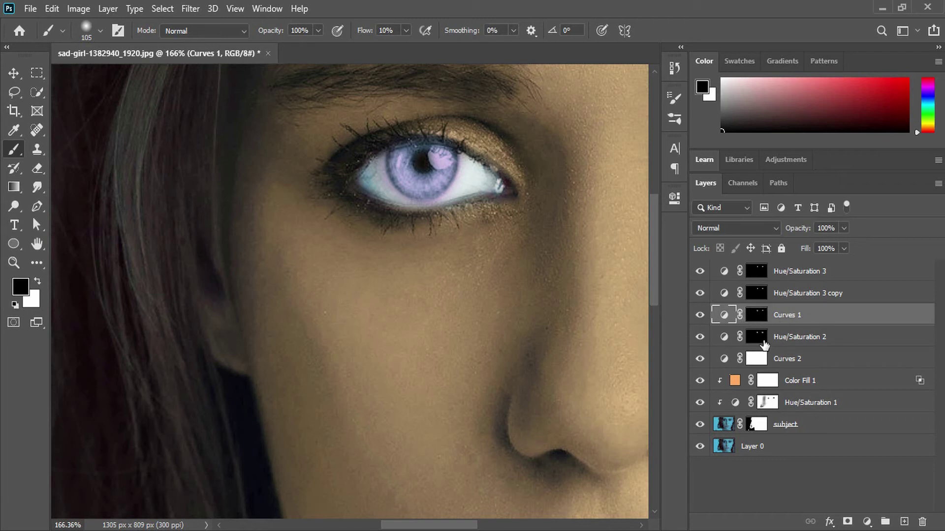
- Paint white with an 18 px brush on the Hue/Saturation 2 mask over the blue-tinted white of the left eye
{"action": "left_click", "coordinate": [783, 343]}
{"action": "mouse_move", "coordinate": [364, 190]}
{"action": "left_mouse_down"}
{"action": "mouse_move", "coordinate": [316, 198]}
{"action": "mouse_move", "coordinate": [409, 201]}
{"action": "mouse_move", "coordinate": [373, 171]}
{"action": "mouse_move", "coordinate": [398, 189]}
{"action": "mouse_move", "coordinate": [390, 191]}
{"action": "mouse_move", "coordinate": [389, 162]}
{"action": "mouse_move", "coordinate": [377, 190]}
{"action": "mouse_move", "coordinate": [394, 195]}
{"action": "mouse_move", "coordinate": [375, 170]}
{"action": "mouse_move", "coordinate": [416, 199]}
{"action": "mouse_move", "coordinate": [377, 169]}
{"action": "mouse_move", "coordinate": [420, 219]}
{"action": "mouse_move", "coordinate": [369, 176]}
{"action": "mouse_move", "coordinate": [427, 199]}
{"action": "mouse_move", "coordinate": [444, 175]}
{"action": "left_mouse_up"}
{"action": "scroll", "coordinate": [337, 180], "scroll_direction": "up", "scroll_amount": 3}
{"action": "key", "text": "x"}
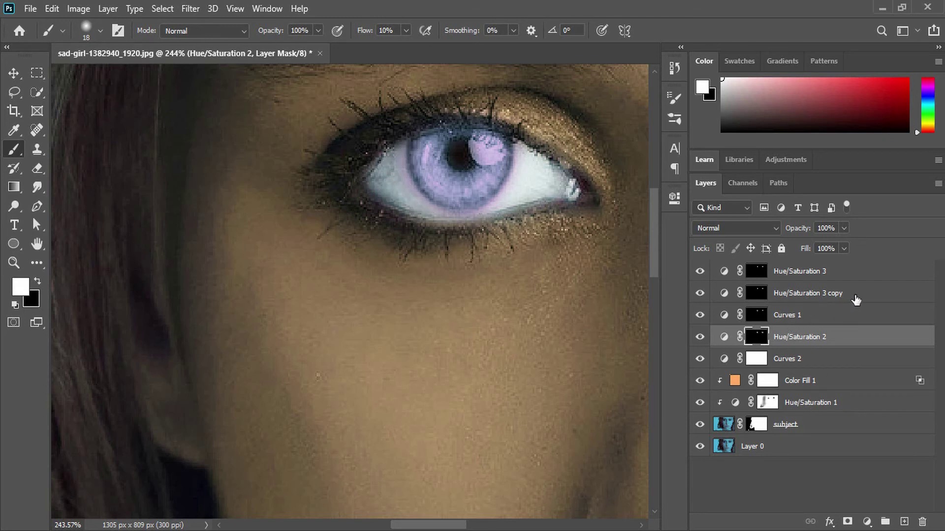
- Undo a white stroke on the Hue/Saturation 3 copy mask and paint black around the left iris to remove the purple spill
{"action": "left_click", "coordinate": [752, 297]}
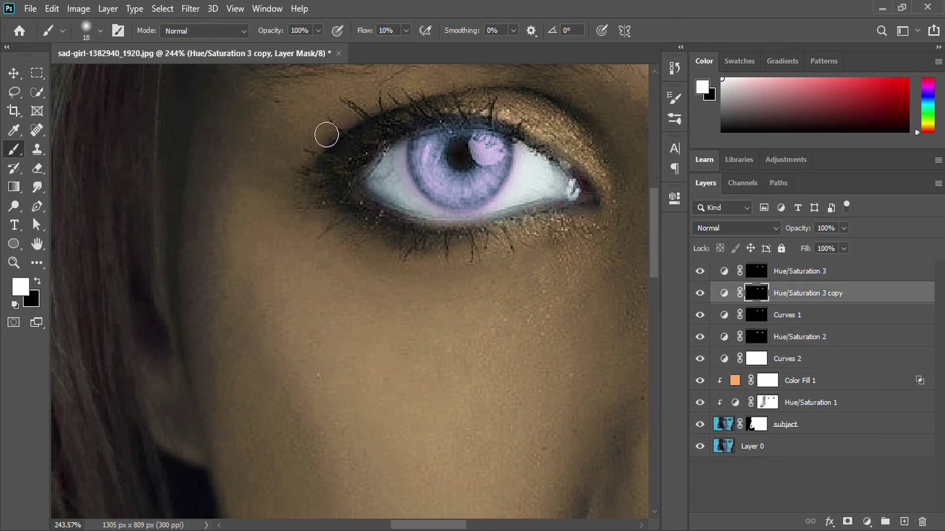
{"action": "left_click_drag", "start_coordinate": [388, 138], "coordinate": [417, 212]}
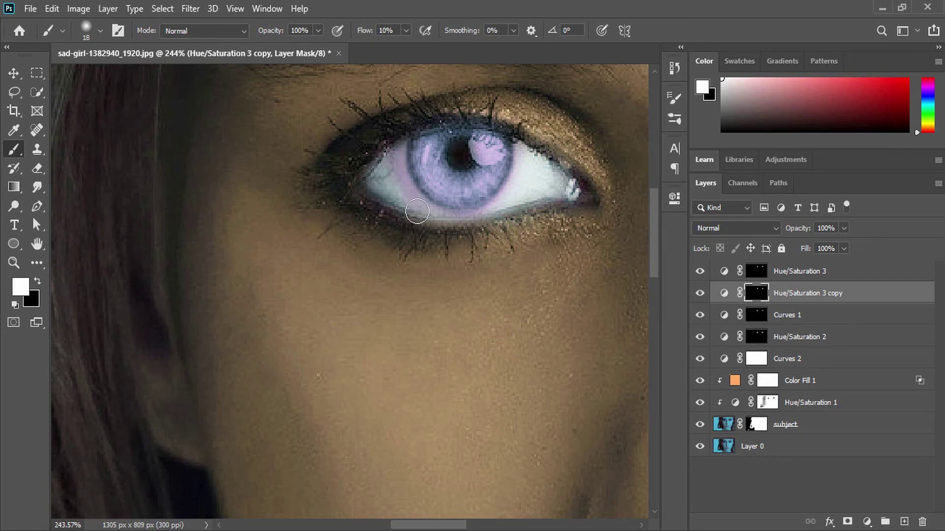
{"action": "key", "text": "ctrl+z"}
{"action": "key", "text": "x"}
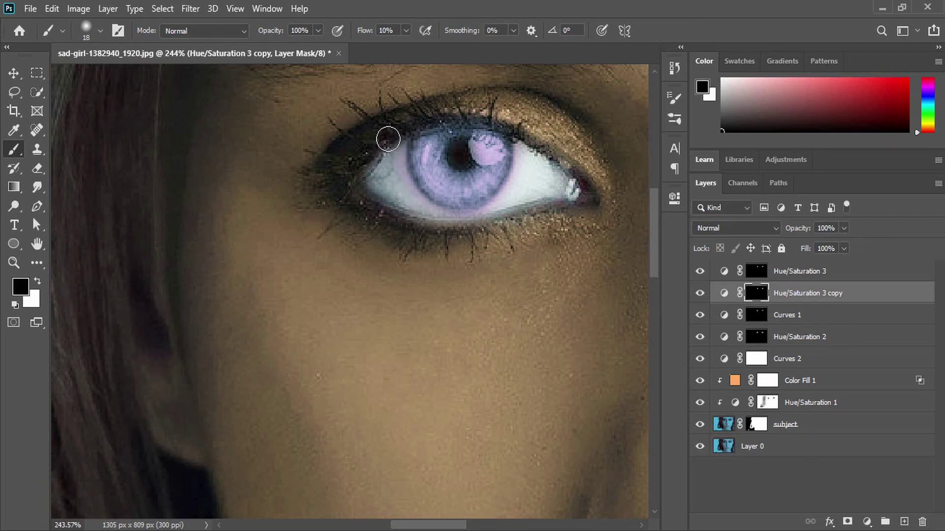
{"action": "mouse_move", "coordinate": [392, 136]}
{"action": "left_mouse_down"}
{"action": "mouse_move", "coordinate": [431, 217]}
{"action": "mouse_move", "coordinate": [533, 148]}
{"action": "mouse_move", "coordinate": [506, 206]}
{"action": "mouse_move", "coordinate": [460, 230]}
{"action": "mouse_move", "coordinate": [420, 205]}
{"action": "mouse_move", "coordinate": [455, 227]}
{"action": "mouse_move", "coordinate": [396, 147]}
{"action": "left_mouse_up"}
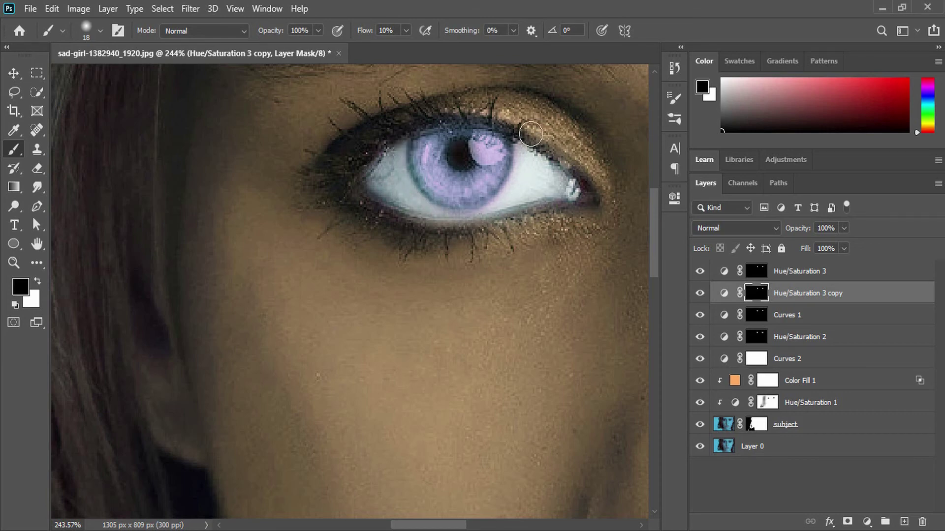
- Set the brush flow to 100% and paint black on the Hue/Saturation 3 copy mask around the right iris, undoing the last stroke
{"action": "scroll", "coordinate": [444, 259], "scroll_direction": "down", "scroll_amount": 5}
{"action": "scroll", "coordinate": [443, 259], "scroll_direction": "down", "scroll_amount": 1}
{"action": "scroll", "coordinate": [531, 170], "scroll_direction": "up", "scroll_amount": 6}
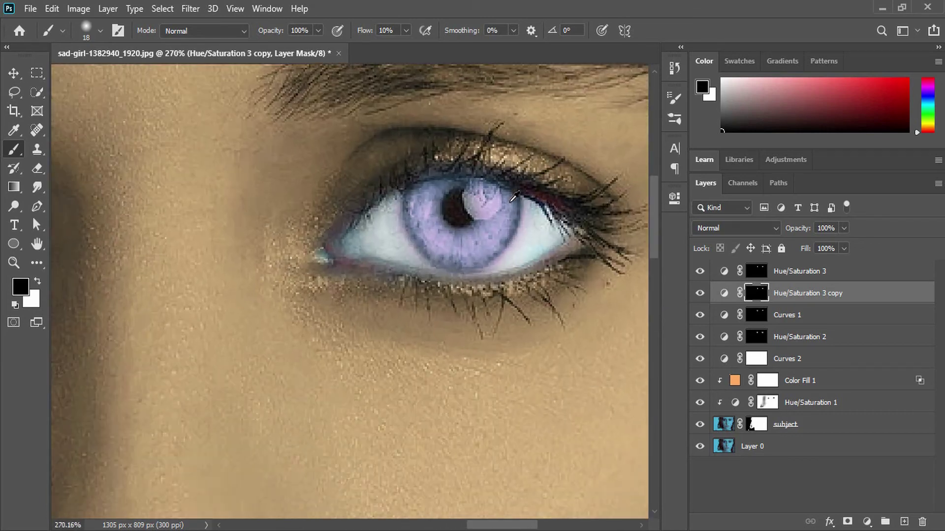
{"action": "left_click", "coordinate": [396, 31]}
{"action": "type", "text": "1"}
{"action": "key", "text": "Return"}
{"action": "left_click_drag", "start_coordinate": [396, 224], "coordinate": [426, 273]}
{"action": "mouse_move", "coordinate": [530, 210]}
{"action": "left_mouse_down"}
{"action": "mouse_move", "coordinate": [500, 262]}
{"action": "mouse_move", "coordinate": [488, 265]}
{"action": "left_mouse_up"}
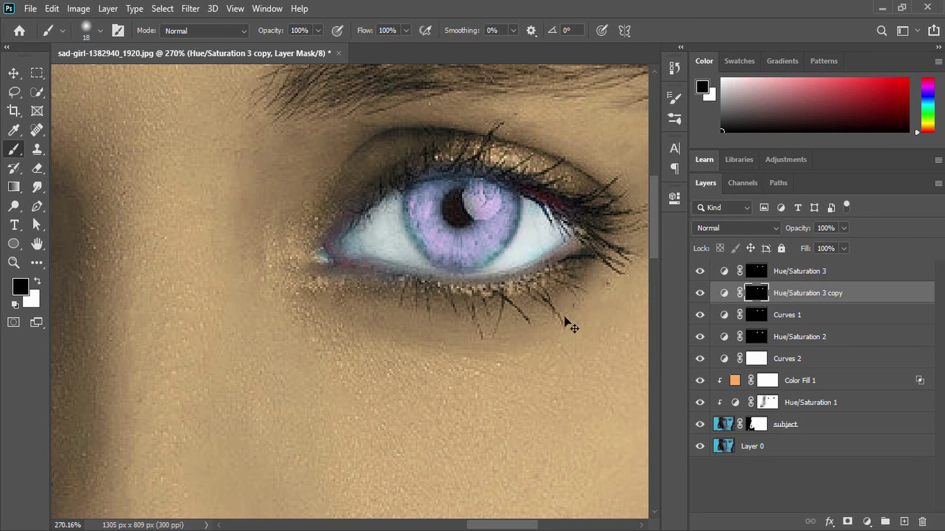
{"action": "key", "text": "ctrl+z"}
- Compare the eyes with Curves 1 hidden and shown, and inspect both eyes with the Hue/Saturation 2 mask targeted
{"action": "left_click", "coordinate": [757, 317]}
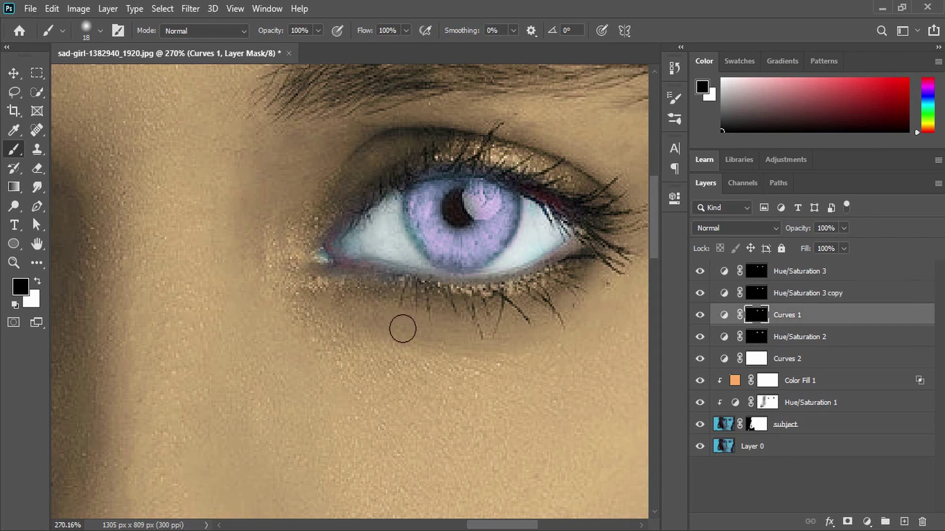
{"action": "left_click", "coordinate": [700, 315]}
{"action": "left_click", "coordinate": [700, 315]}
{"action": "left_click", "coordinate": [756, 337]}
{"action": "key", "text": "x"}
{"action": "scroll", "coordinate": [360, 239], "scroll_direction": "down", "scroll_amount": 6, "text": "alt"}
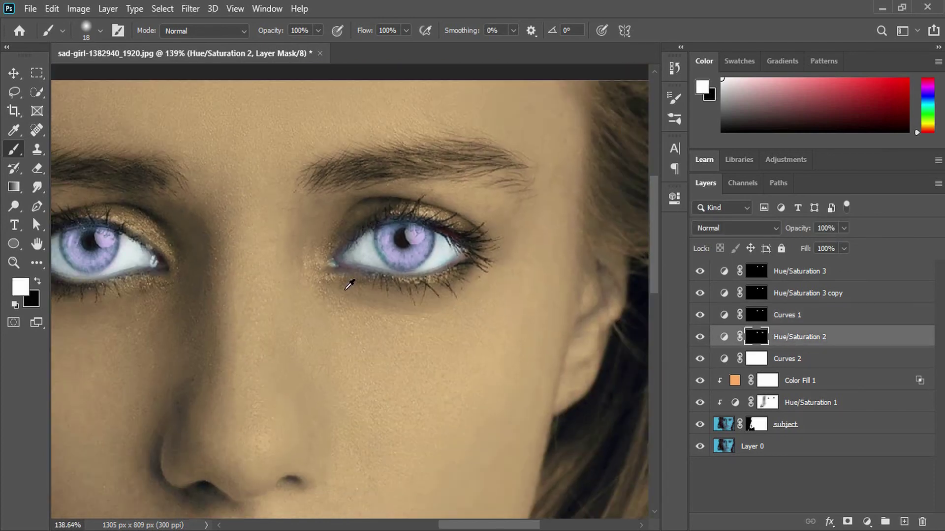
{"action": "scroll", "coordinate": [330, 172], "scroll_direction": "up", "scroll_amount": 5, "text": "alt"}
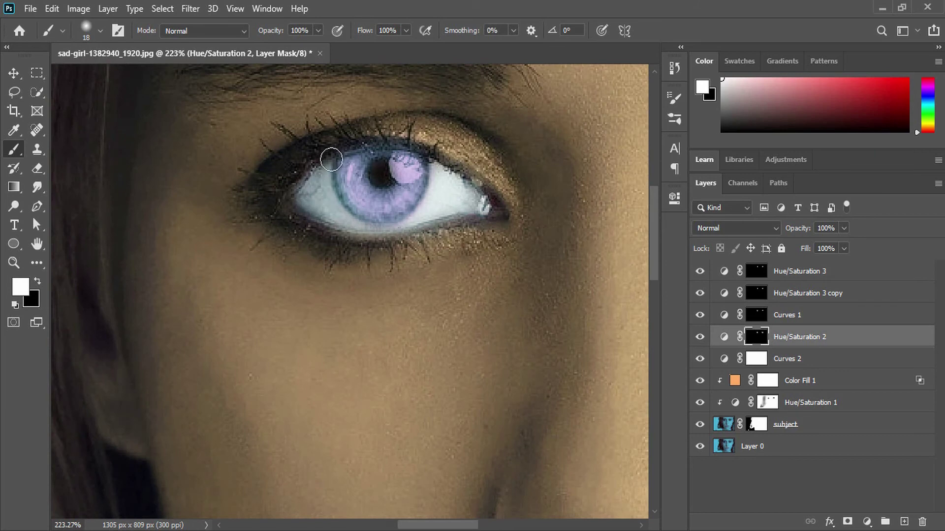
{"action": "scroll", "coordinate": [332, 159], "scroll_direction": "down", "scroll_amount": 5, "text": "alt"}
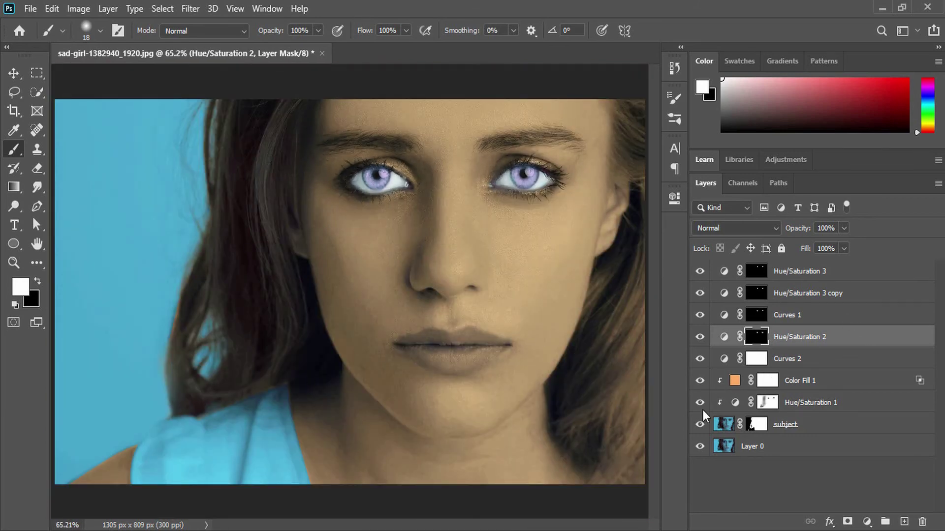
- Add a Hue/Saturation adjustment layer above Hue/Saturation 3 and set its hue to -23
{"action": "left_click", "coordinate": [837, 275]}
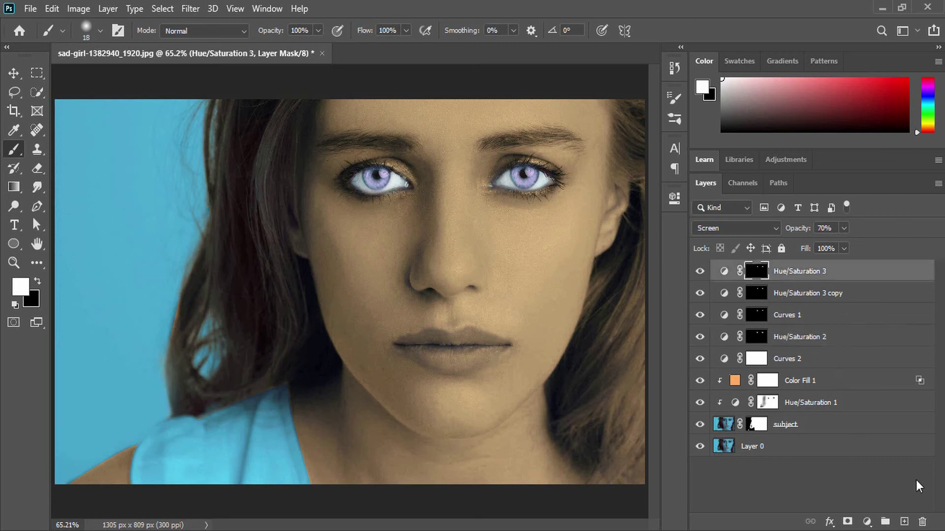
{"action": "left_click", "coordinate": [868, 525]}
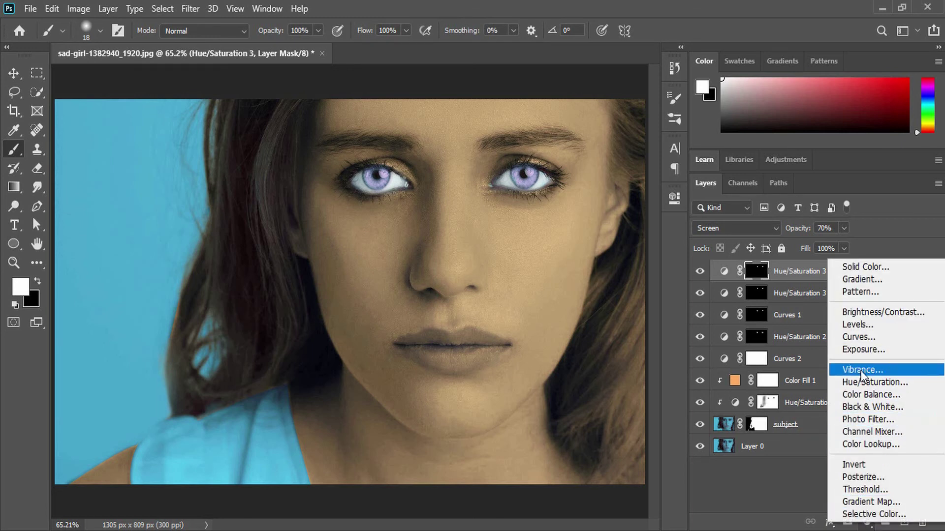
{"action": "left_click", "coordinate": [872, 382]}
{"action": "left_click_drag", "start_coordinate": [560, 296], "coordinate": [613, 289]}
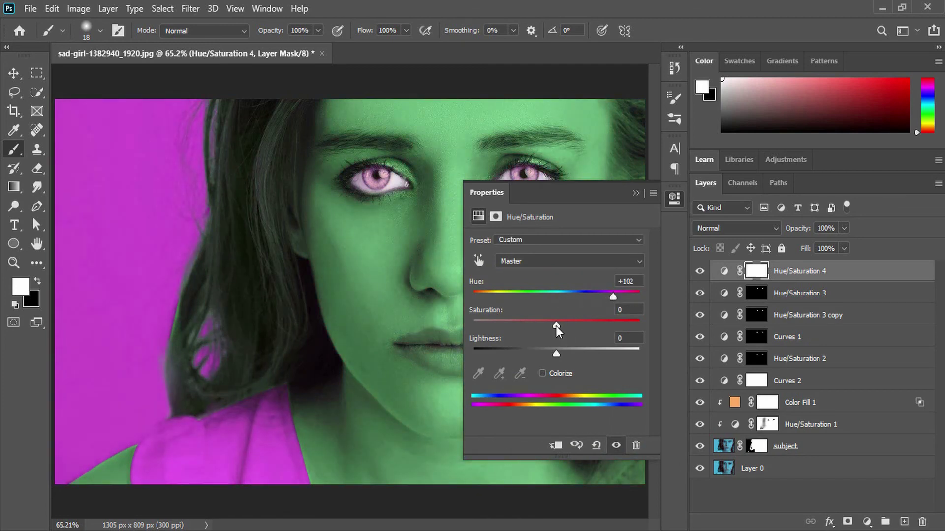
{"action": "left_click", "coordinate": [700, 271]}
{"action": "left_click", "coordinate": [700, 271]}
{"action": "left_click_drag", "start_coordinate": [618, 298], "coordinate": [530, 297]}
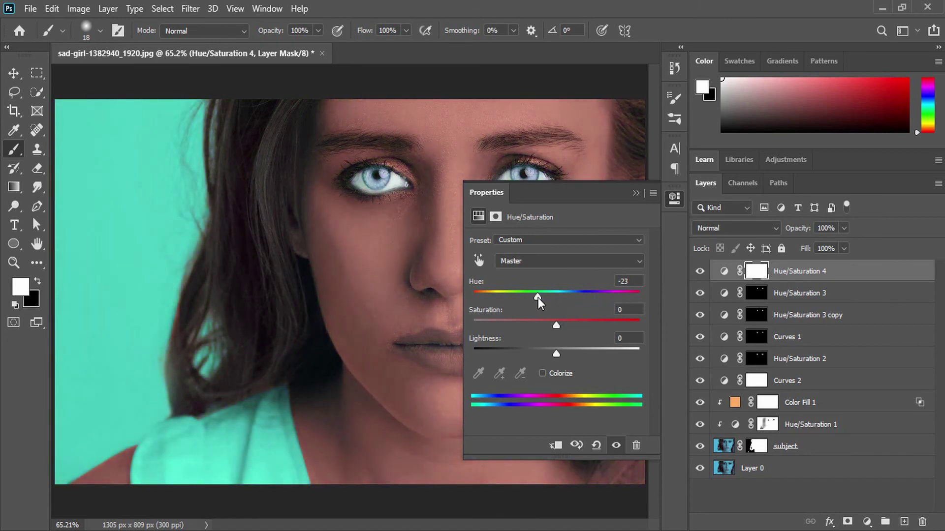
{"action": "left_click", "coordinate": [674, 198]}
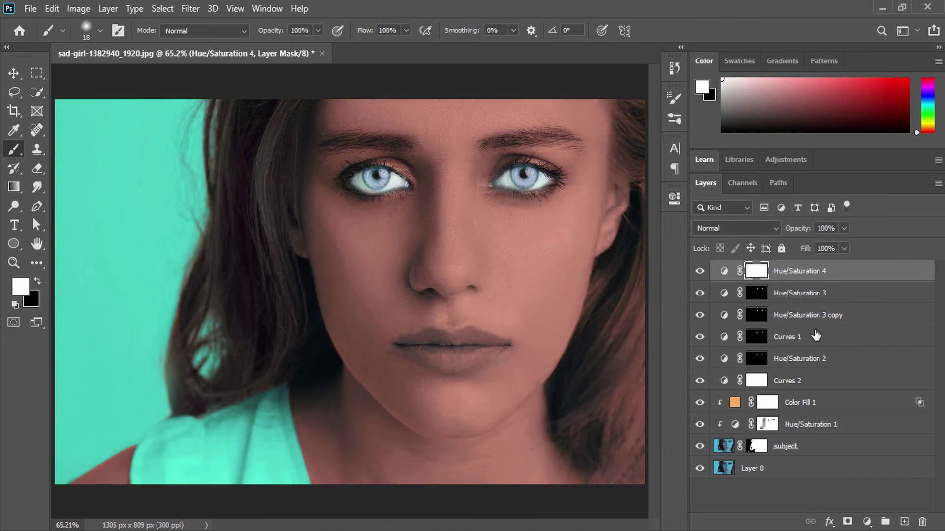
- Invert the Hue/Saturation 4 mask to black and paint white over the lips with an 87 px brush
{"action": "key", "text": "ctrl+i"}
{"action": "scroll", "coordinate": [463, 368], "scroll_direction": "up", "scroll_amount": 8}
{"action": "scroll", "coordinate": [453, 337], "scroll_direction": "up", "scroll_amount": 2}
{"action": "mouse_move", "coordinate": [447, 336]}
{"action": "left_mouse_down"}
{"action": "mouse_move", "coordinate": [509, 323]}
{"action": "mouse_move", "coordinate": [439, 332]}
{"action": "mouse_move", "coordinate": [411, 352]}
{"action": "mouse_move", "coordinate": [413, 326]}
{"action": "mouse_move", "coordinate": [356, 326]}
{"action": "left_mouse_up"}
{"action": "scroll", "coordinate": [429, 346], "scroll_direction": "down", "scroll_amount": 4}
{"action": "scroll", "coordinate": [524, 343], "scroll_direction": "up", "scroll_amount": 5}
{"action": "left_click_drag", "start_coordinate": [527, 327], "coordinate": [475, 335]}
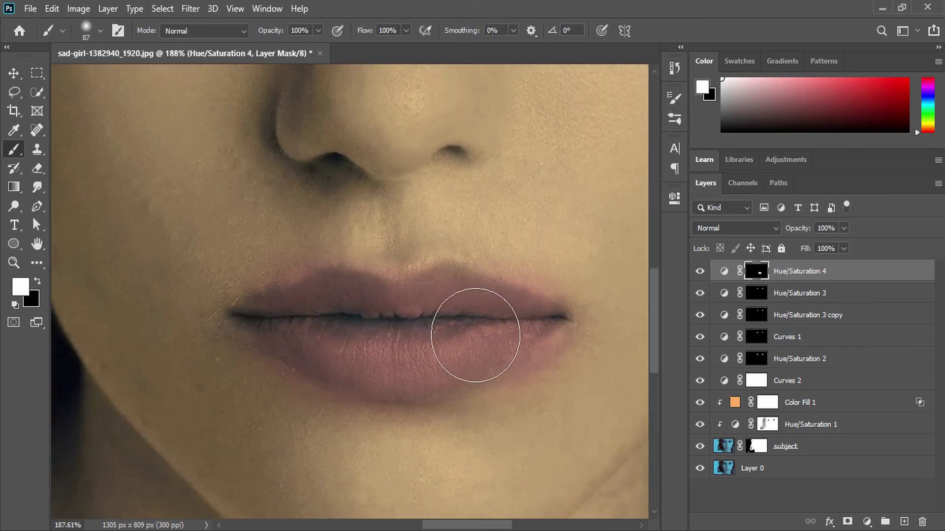
- Try hue -2, saturation +38 and lightness -2 on the Hue/Saturation 4 layer for the lips
{"action": "scroll", "coordinate": [394, 327], "scroll_direction": "down", "scroll_amount": 3}
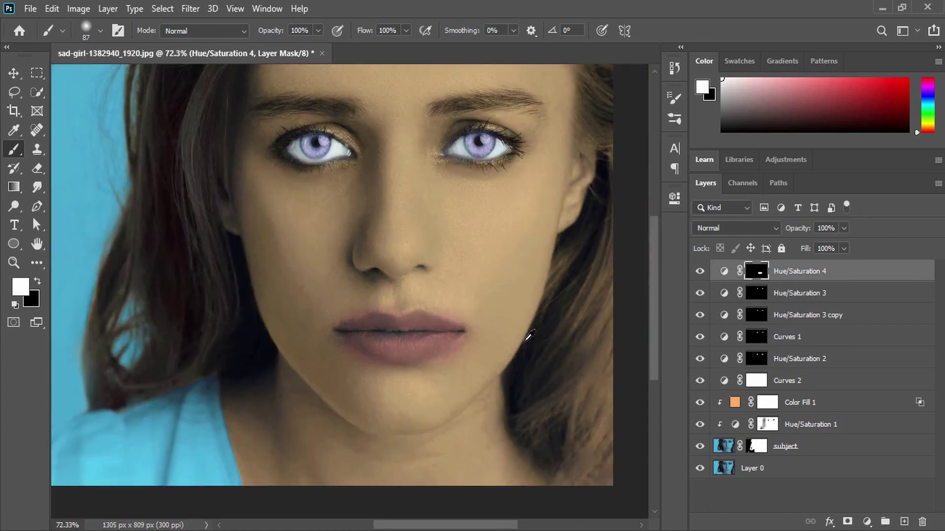
{"action": "double_click", "coordinate": [726, 273]}
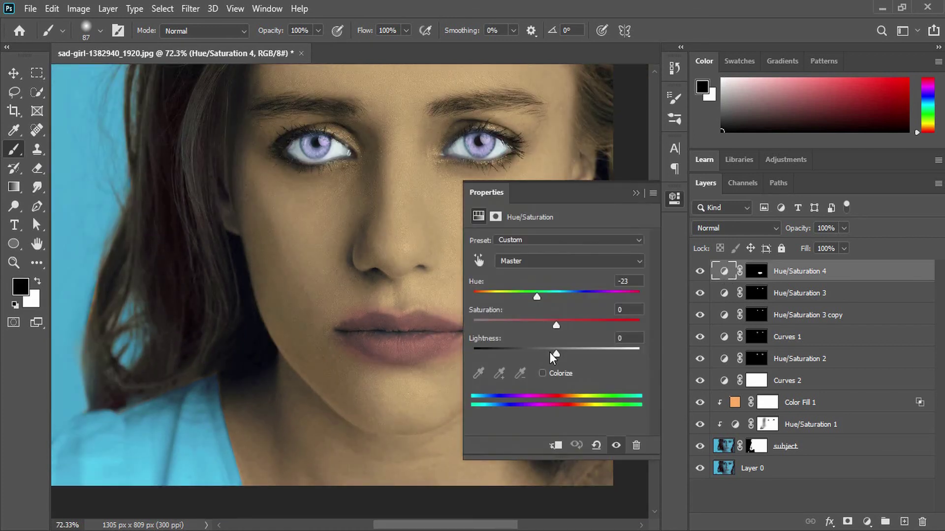
{"action": "left_click_drag", "start_coordinate": [551, 352], "coordinate": [589, 327]}
{"action": "left_click_drag", "start_coordinate": [536, 297], "coordinate": [556, 298]}
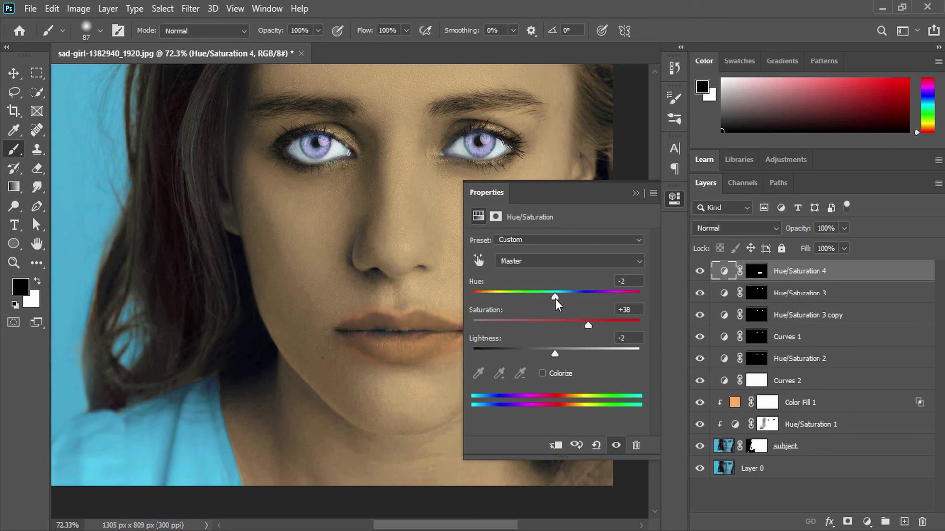
- Turn on Colorize for Hue/Saturation 4 and tune its hue and saturation for natural rosy-red lips
{"action": "left_click", "coordinate": [542, 373]}
{"action": "left_click_drag", "start_coordinate": [473, 297], "coordinate": [607, 298]}
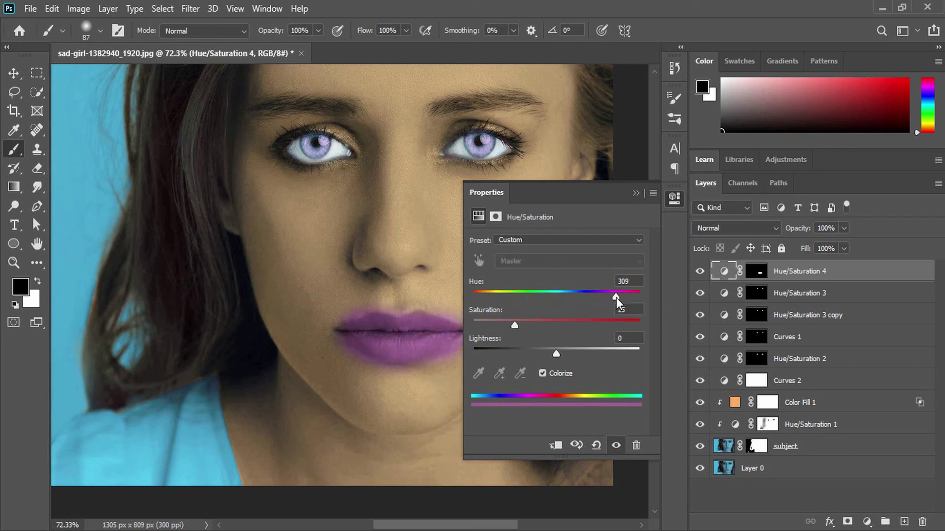
{"action": "left_click_drag", "start_coordinate": [616, 297], "coordinate": [476, 299]}
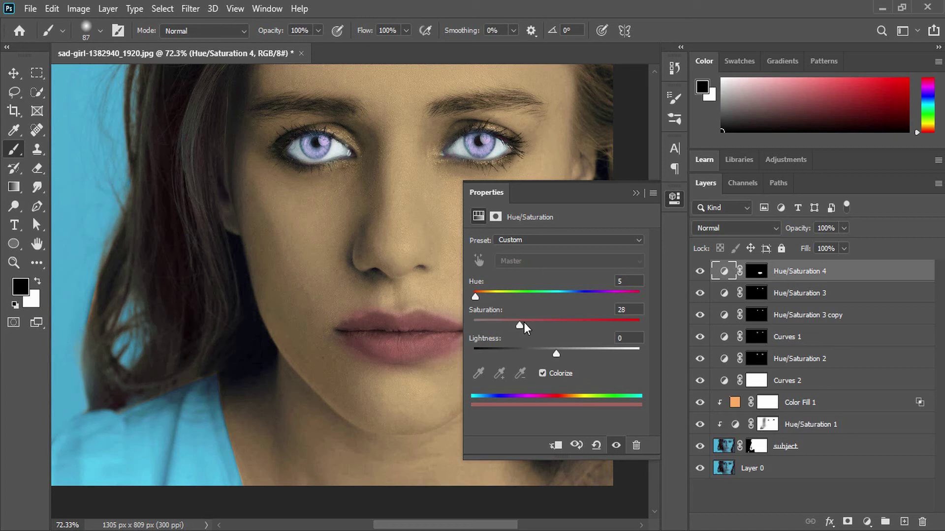
{"action": "left_click_drag", "start_coordinate": [525, 324], "coordinate": [524, 323]}
{"action": "left_click", "coordinate": [675, 199]}
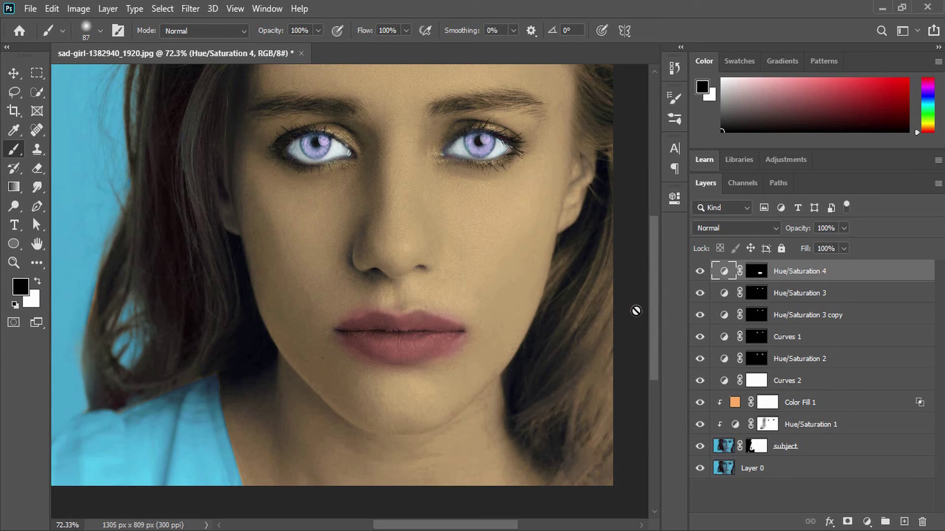
- Paint black on the Hue/Saturation 4 mask around the lips with a 38 px brush to clean up their outline
{"action": "left_click", "coordinate": [756, 271]}
{"action": "key", "text": "x"}
{"action": "scroll", "coordinate": [322, 326], "scroll_direction": "up", "scroll_amount": 3, "text": "alt"}
{"action": "scroll", "coordinate": [318, 330], "scroll_direction": "up", "scroll_amount": 3, "text": "alt"}
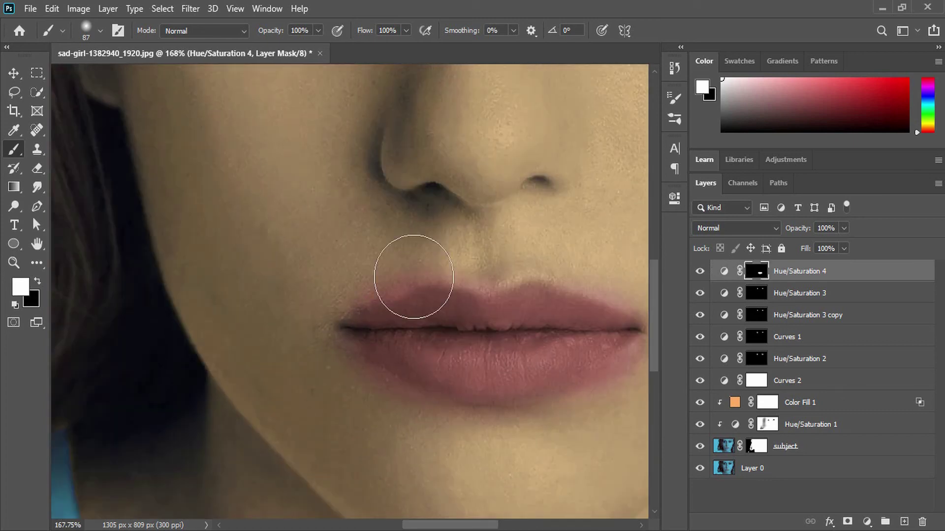
{"action": "left_click_drag", "start_coordinate": [422, 255], "coordinate": [385, 265], "text": "alt"}
{"action": "key", "text": "x"}
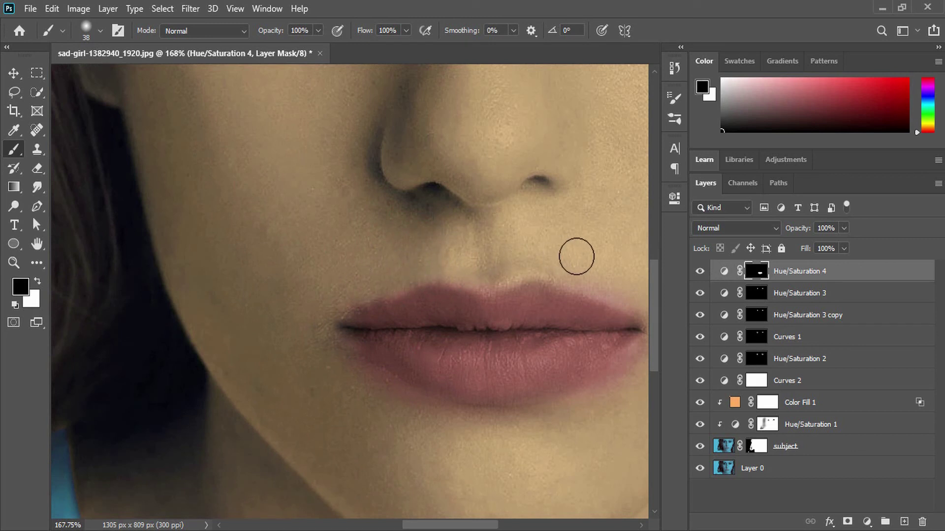
{"action": "scroll", "coordinate": [576, 253], "scroll_direction": "down", "scroll_amount": 2}
{"action": "scroll", "coordinate": [575, 253], "scroll_direction": "right", "scroll_amount": 1}
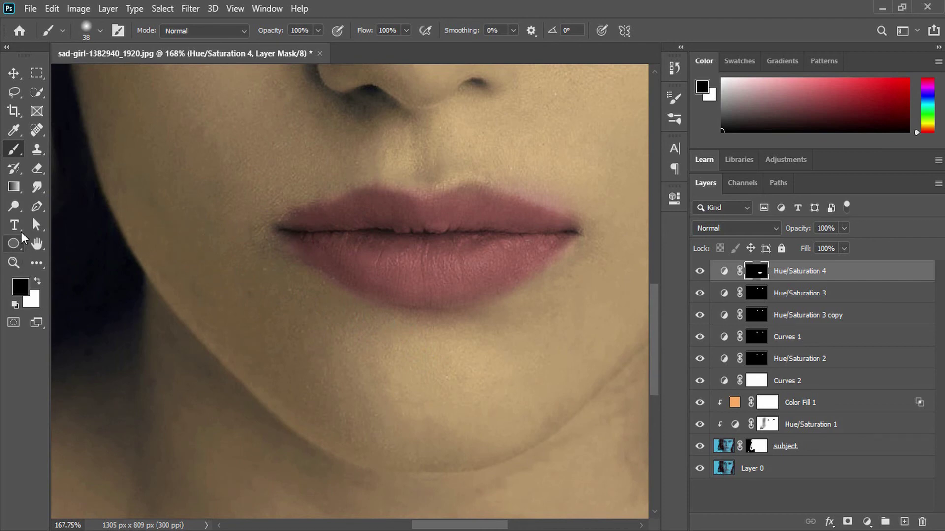
{"action": "scroll", "coordinate": [373, 228], "scroll_direction": "down", "scroll_amount": 3}
{"action": "scroll", "coordinate": [373, 228], "scroll_direction": "down", "scroll_amount": 3}
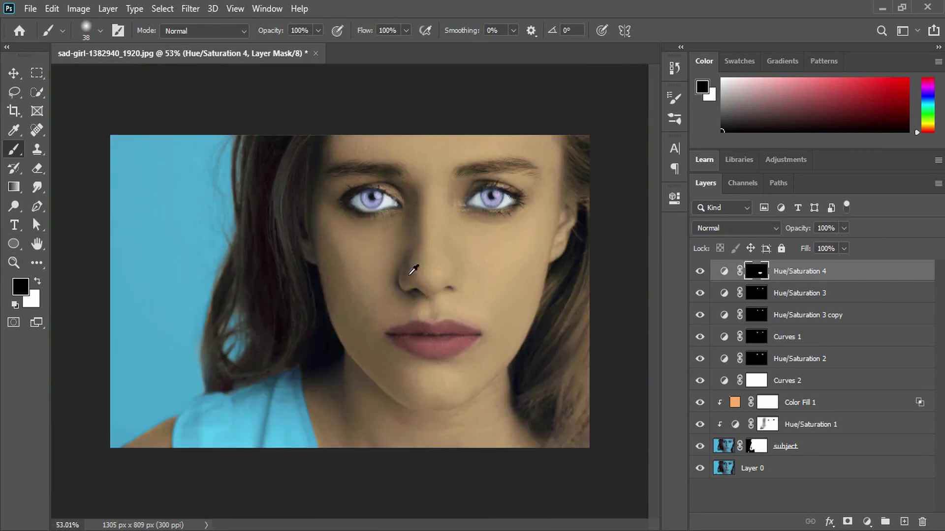
{"action": "scroll", "coordinate": [433, 188], "scroll_direction": "up", "scroll_amount": 1}
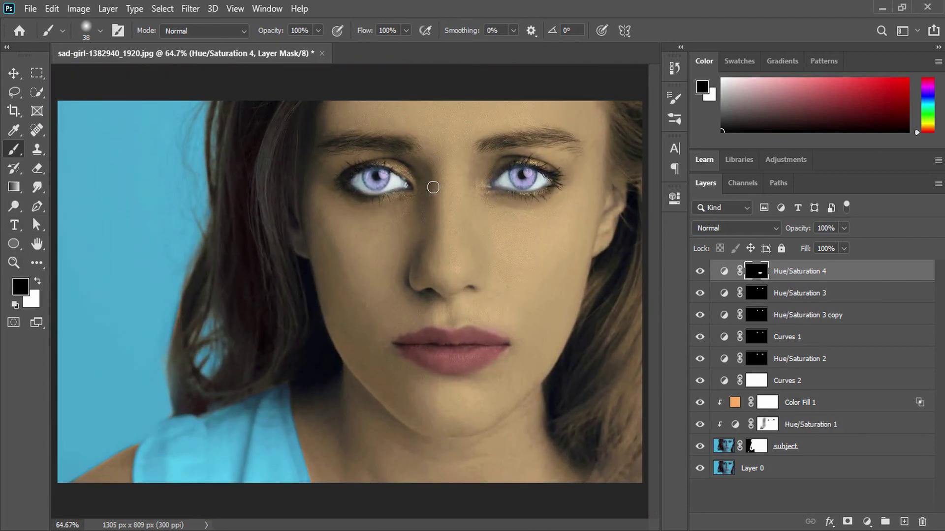
- Compare the eyes with Hue/Saturation 3 hidden and shown
{"action": "left_click", "coordinate": [850, 293]}
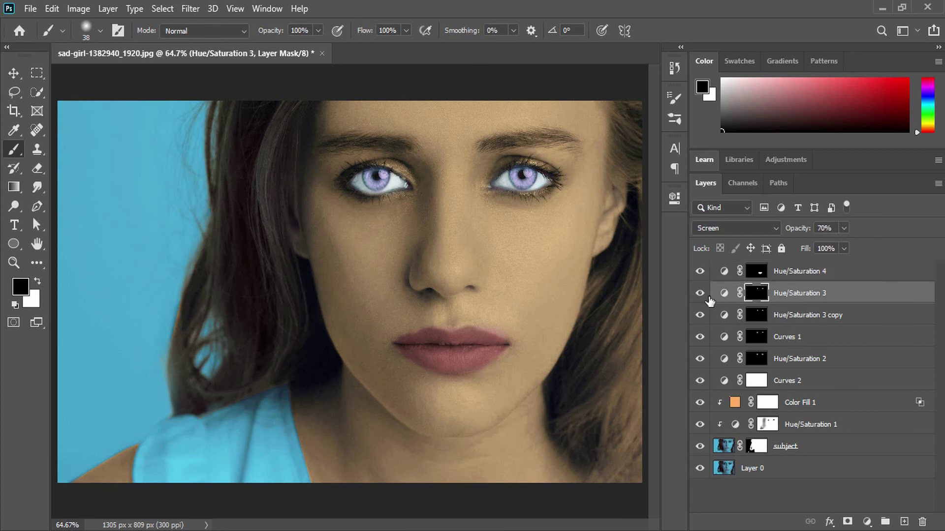
{"action": "left_click", "coordinate": [709, 293]}
{"action": "left_click", "coordinate": [709, 294]}
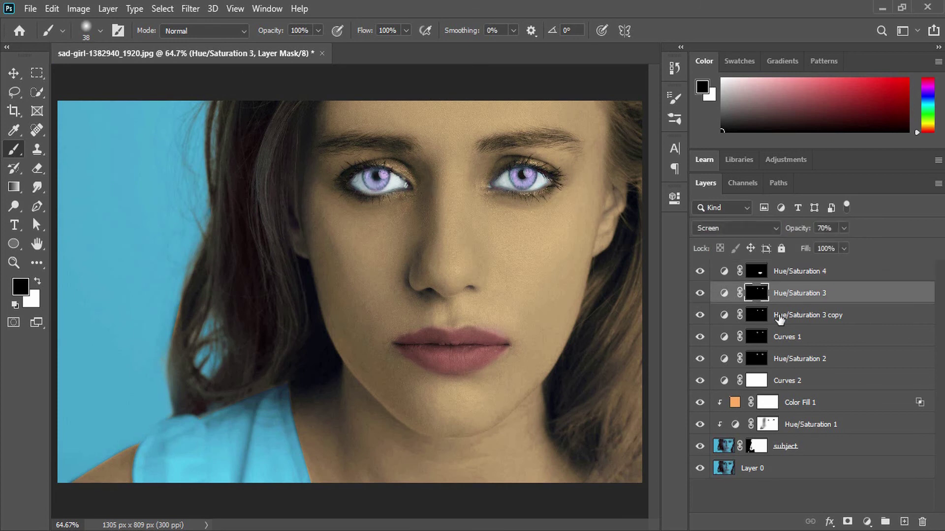
- Set the lightness of Hue/Saturation 3 copy to -6 and raise its saturation slightly
{"action": "left_click", "coordinate": [850, 315]}
{"action": "double_click", "coordinate": [725, 316]}
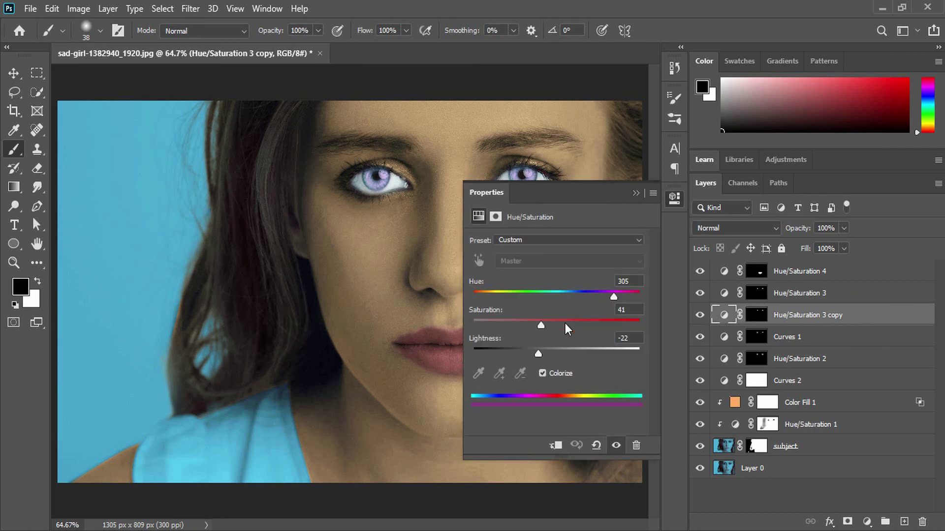
{"action": "mouse_move", "coordinate": [539, 351]}
{"action": "left_mouse_down"}
{"action": "mouse_move", "coordinate": [557, 348]}
{"action": "mouse_move", "coordinate": [551, 325]}
{"action": "mouse_move", "coordinate": [544, 353]}
{"action": "mouse_move", "coordinate": [551, 346]}
{"action": "left_mouse_up"}
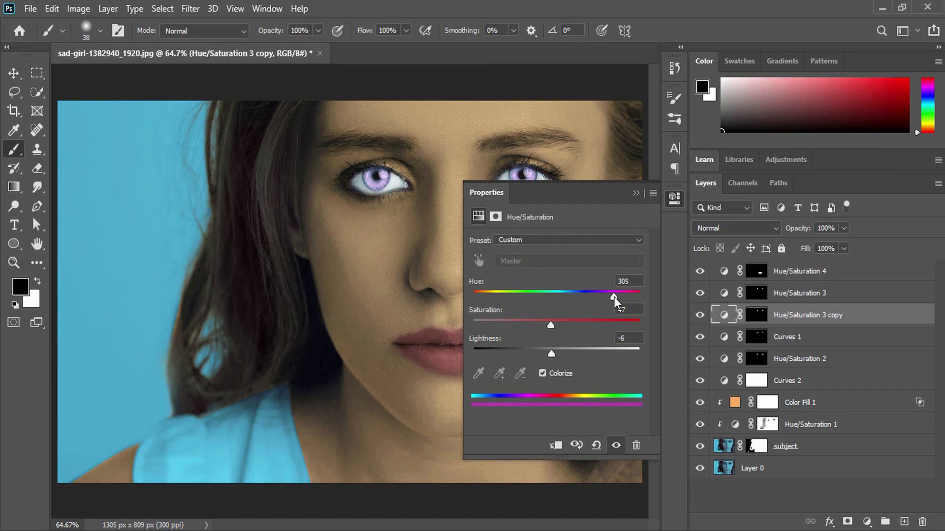
{"action": "left_click", "coordinate": [675, 198]}
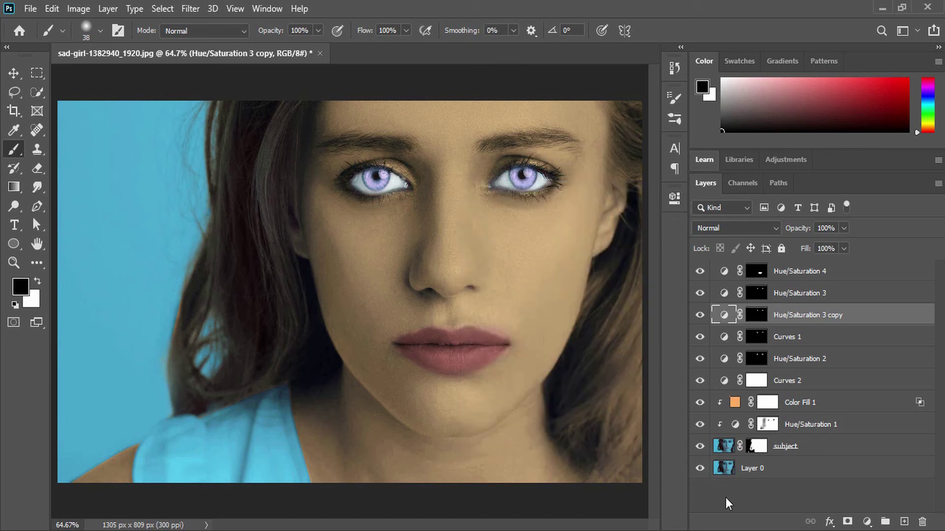
- Recheck the adjusted iris colour without and with Hue/Saturation 3, and inspect the whole portrait
{"action": "left_click", "coordinate": [709, 293]}
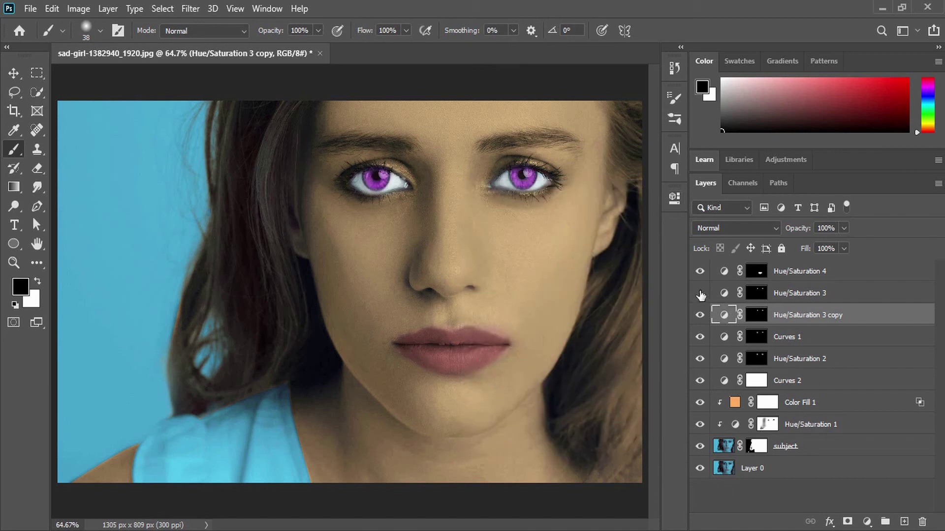
{"action": "left_click", "coordinate": [709, 293]}
{"action": "scroll", "coordinate": [465, 305], "scroll_direction": "down", "scroll_amount": 2}
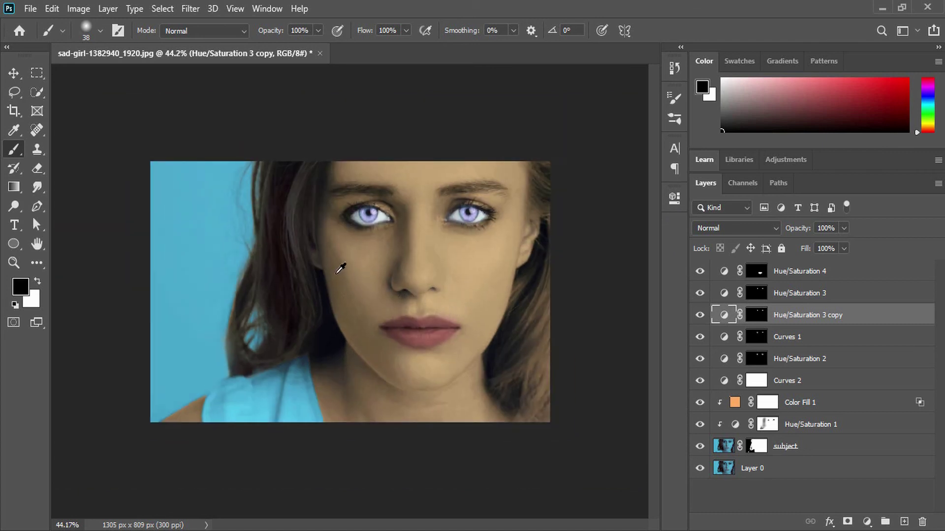
{"action": "scroll", "coordinate": [337, 274], "scroll_direction": "up", "scroll_amount": 3}
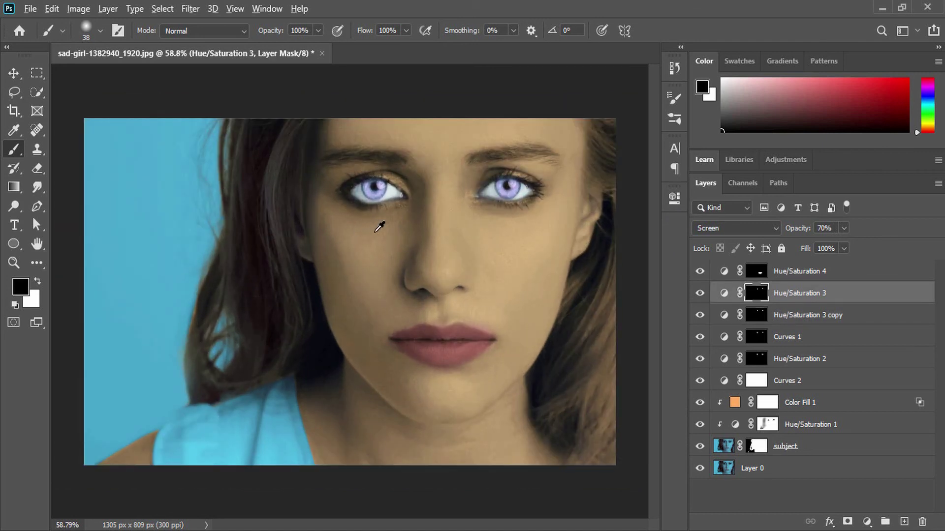
{"action": "scroll", "coordinate": [389, 319], "scroll_direction": "down", "scroll_amount": 1}
- Add a Curves adjustment layer above Hue/Saturation 4 and lift the RGB curve's midtones strongly to brighten the image
{"action": "left_click", "coordinate": [846, 278]}
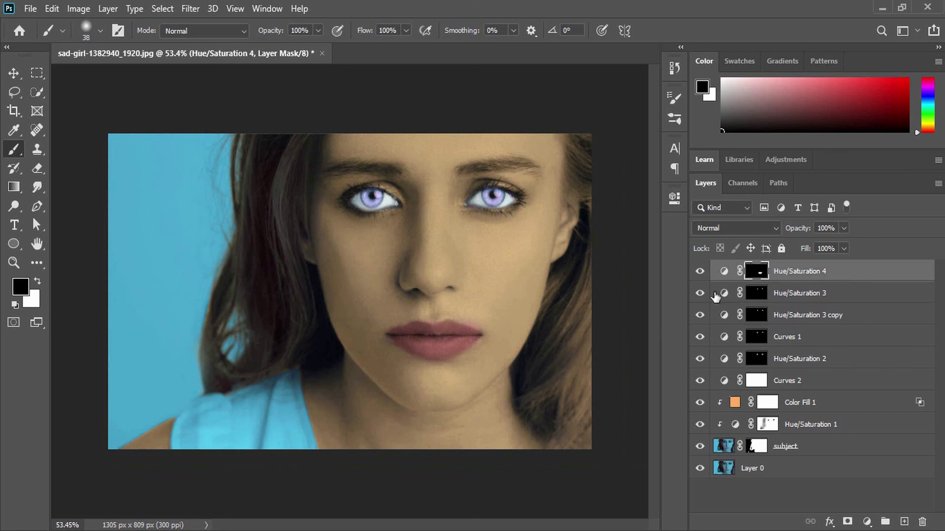
{"action": "left_click", "coordinate": [700, 271]}
{"action": "left_click", "coordinate": [699, 272]}
{"action": "left_click", "coordinate": [868, 523]}
{"action": "left_click", "coordinate": [881, 338]}
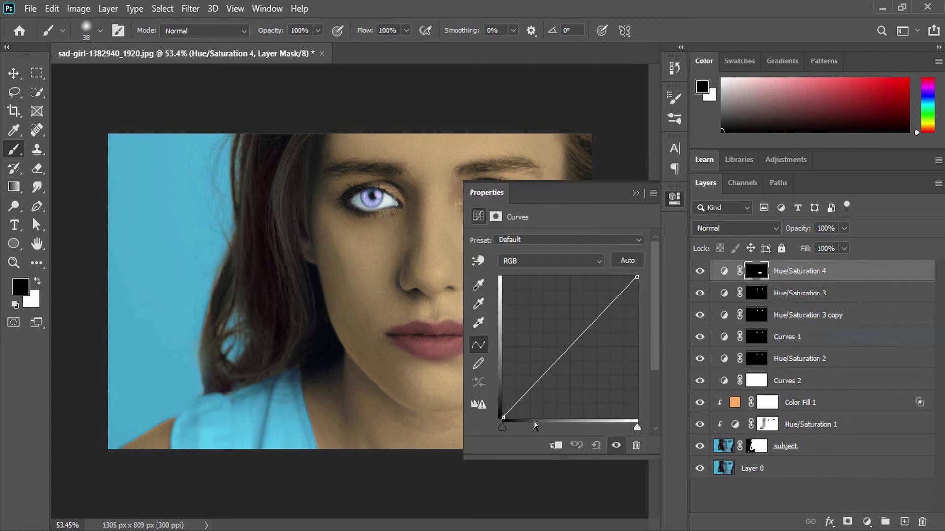
{"action": "left_click_drag", "start_coordinate": [587, 331], "coordinate": [556, 319]}
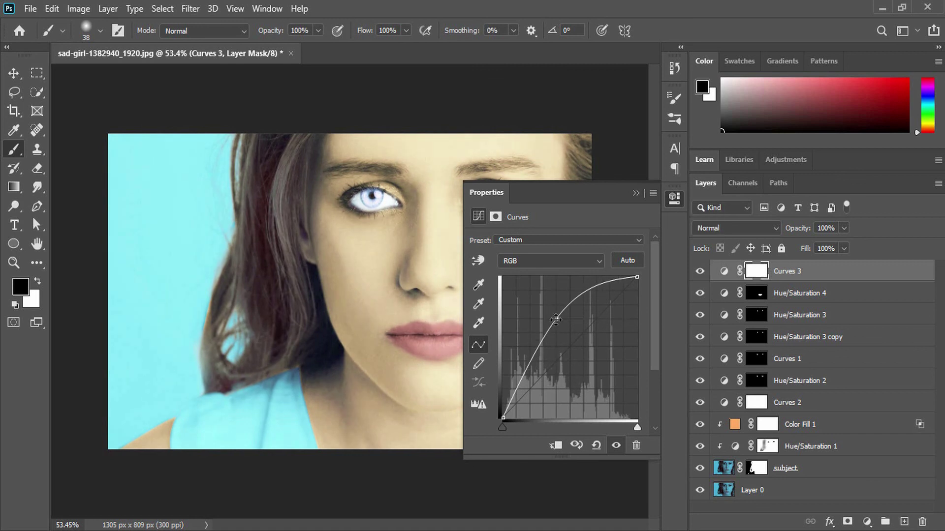
{"action": "left_click_drag", "start_coordinate": [556, 320], "coordinate": [551, 321]}
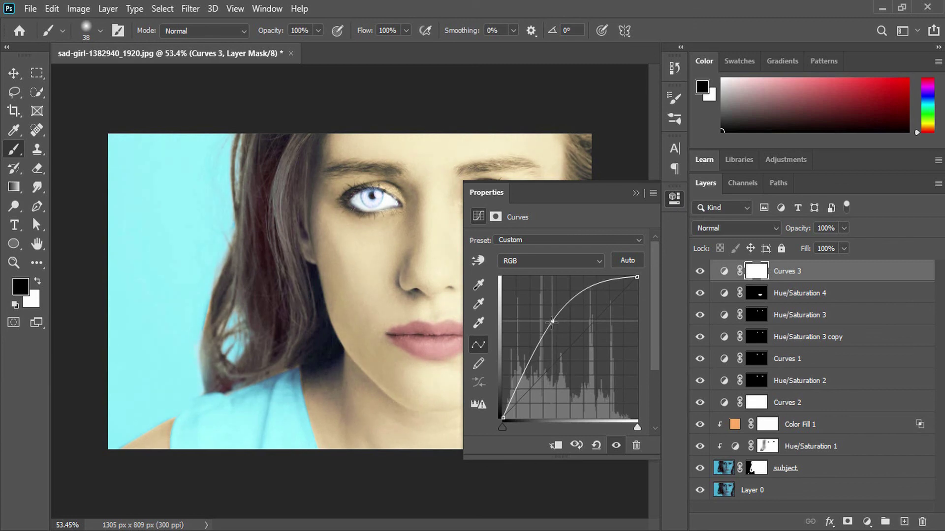
{"action": "left_click", "coordinate": [672, 199]}
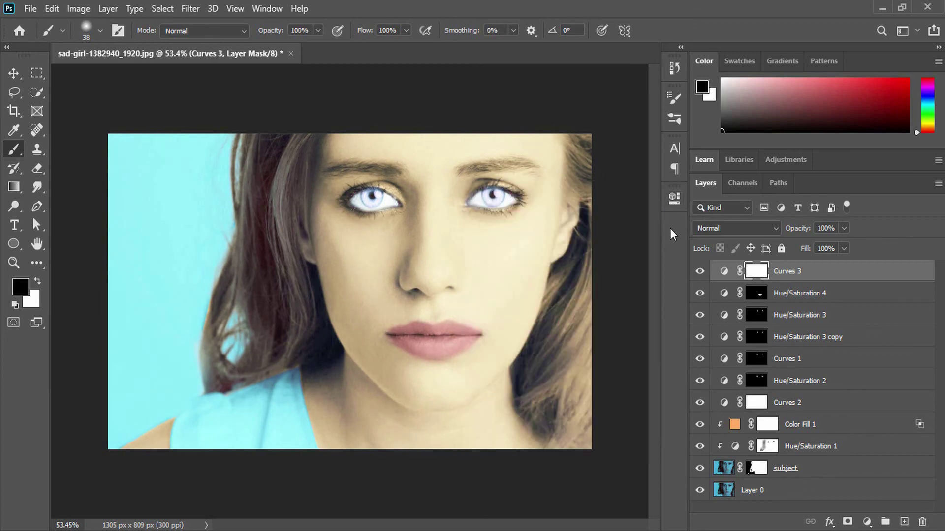
- Invert the Curves 3 mask to black and paint white over the lips with a 76 px brush
{"action": "key", "text": "ctrl+i"}
{"action": "scroll", "coordinate": [430, 334], "scroll_direction": "up", "scroll_amount": 5}
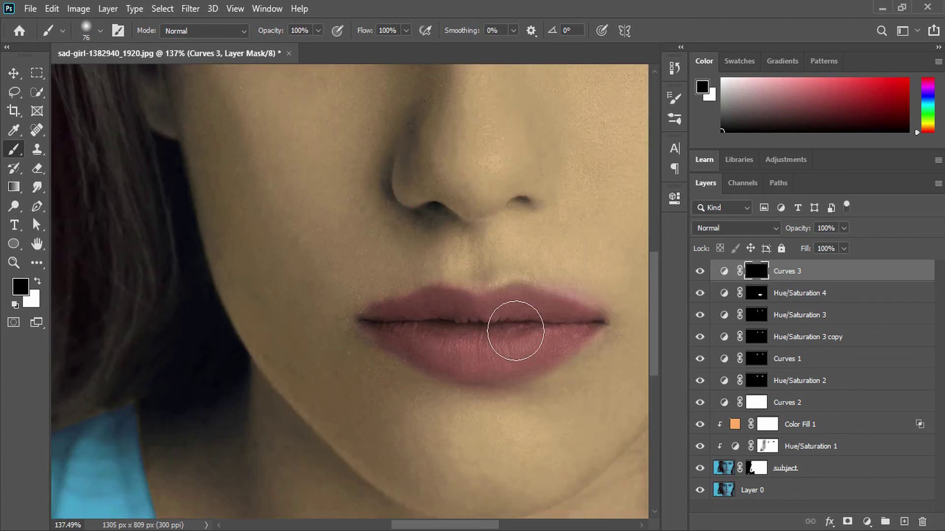
{"action": "key", "text": "x"}
{"action": "mouse_move", "coordinate": [512, 358]}
{"action": "left_mouse_down"}
{"action": "mouse_move", "coordinate": [510, 319]}
{"action": "mouse_move", "coordinate": [386, 328]}
{"action": "mouse_move", "coordinate": [517, 349]}
{"action": "mouse_move", "coordinate": [586, 324]}
{"action": "mouse_move", "coordinate": [420, 345]}
{"action": "mouse_move", "coordinate": [381, 328]}
{"action": "left_mouse_up"}
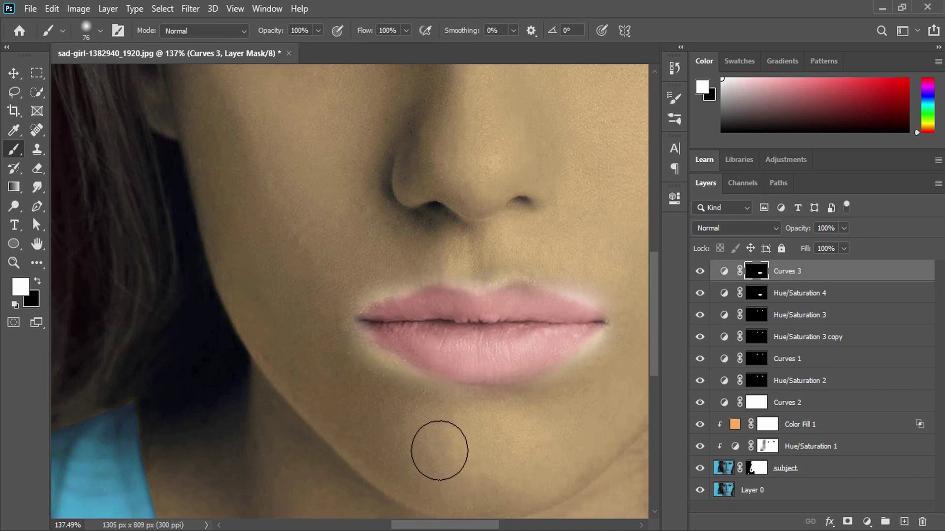
- Paint black on the Curves 3 mask around the lips to remove the bright halo from the skin
{"action": "key", "text": "x"}
{"action": "mouse_move", "coordinate": [408, 421]}
{"action": "left_mouse_down"}
{"action": "mouse_move", "coordinate": [306, 320]}
{"action": "mouse_move", "coordinate": [349, 374]}
{"action": "mouse_move", "coordinate": [459, 444]}
{"action": "mouse_move", "coordinate": [484, 441]}
{"action": "mouse_move", "coordinate": [392, 393]}
{"action": "mouse_move", "coordinate": [367, 405]}
{"action": "left_mouse_up"}
{"action": "mouse_move", "coordinate": [571, 414]}
{"action": "left_mouse_down"}
{"action": "mouse_move", "coordinate": [609, 354]}
{"action": "mouse_move", "coordinate": [458, 456]}
{"action": "left_mouse_up"}
{"action": "left_click_drag", "start_coordinate": [497, 345], "coordinate": [449, 310]}
{"action": "mouse_move", "coordinate": [418, 297]}
{"action": "left_mouse_down"}
{"action": "mouse_move", "coordinate": [489, 298]}
{"action": "mouse_move", "coordinate": [541, 314]}
{"action": "left_mouse_up"}
{"action": "mouse_move", "coordinate": [450, 289]}
{"action": "left_mouse_down"}
{"action": "mouse_move", "coordinate": [352, 299]}
{"action": "mouse_move", "coordinate": [291, 321]}
{"action": "left_mouse_up"}
{"action": "scroll", "coordinate": [278, 320], "scroll_direction": "down", "scroll_amount": 5}
{"action": "scroll", "coordinate": [279, 319], "scroll_direction": "up", "scroll_amount": 2}
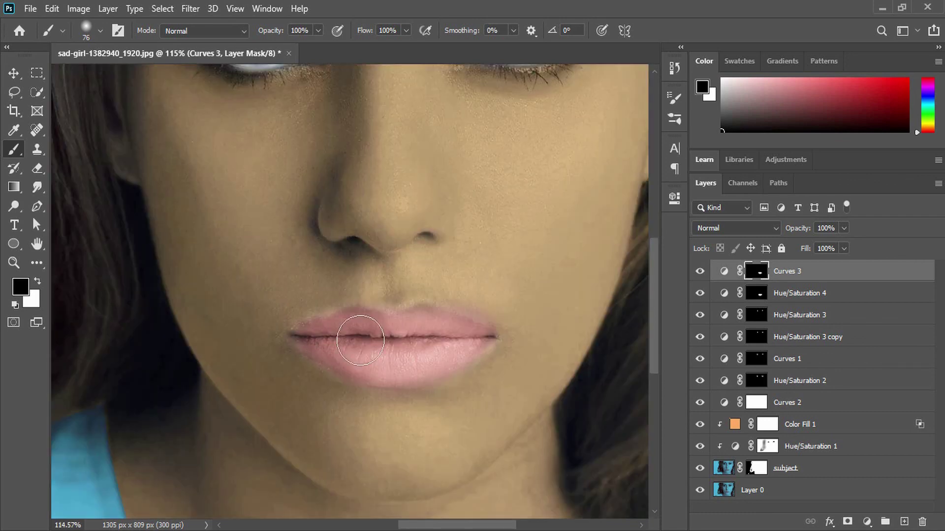
- Reduce the brush to 26 px and refine the lip edges on the Curves 3 mask with black
{"action": "key", "text": "bracketleft"}
{"action": "key", "text": "bracketleft"}
{"action": "key", "text": "bracketleft"}
{"action": "key", "text": "bracketleft"}
{"action": "key", "text": "bracketleft"}
{"action": "scroll", "coordinate": [310, 323], "scroll_direction": "up", "scroll_amount": 2}
{"action": "scroll", "coordinate": [275, 310], "scroll_direction": "up", "scroll_amount": 1}
{"action": "mouse_move", "coordinate": [281, 324]}
{"action": "left_mouse_down"}
{"action": "mouse_move", "coordinate": [416, 268]}
{"action": "mouse_move", "coordinate": [468, 282]}
{"action": "mouse_move", "coordinate": [521, 263]}
{"action": "left_mouse_up"}
{"action": "left_click_drag", "start_coordinate": [544, 255], "coordinate": [442, 228]}
{"action": "mouse_move", "coordinate": [492, 257]}
{"action": "left_mouse_down"}
{"action": "mouse_move", "coordinate": [557, 299]}
{"action": "mouse_move", "coordinate": [548, 174]}
{"action": "left_mouse_up"}
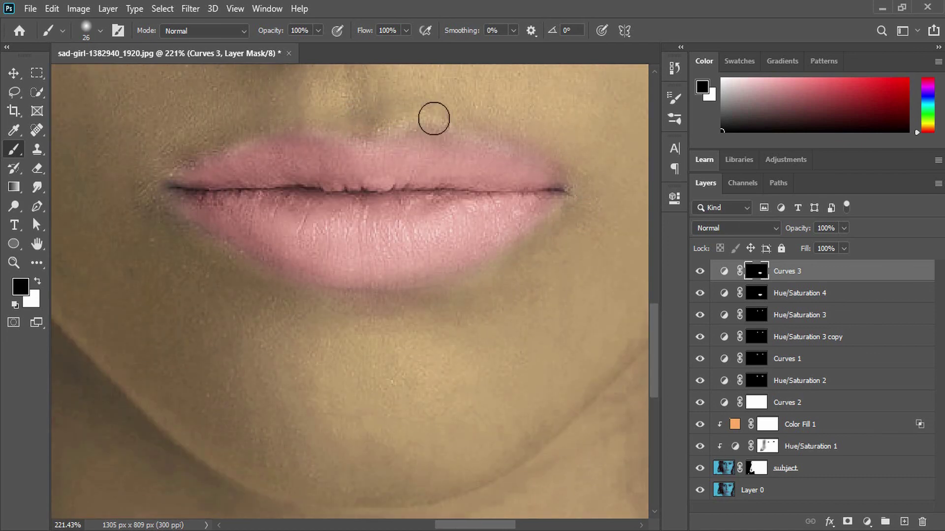
{"action": "scroll", "coordinate": [283, 347], "scroll_direction": "down", "scroll_amount": 2}
{"action": "scroll", "coordinate": [284, 353], "scroll_direction": "down", "scroll_amount": 1}
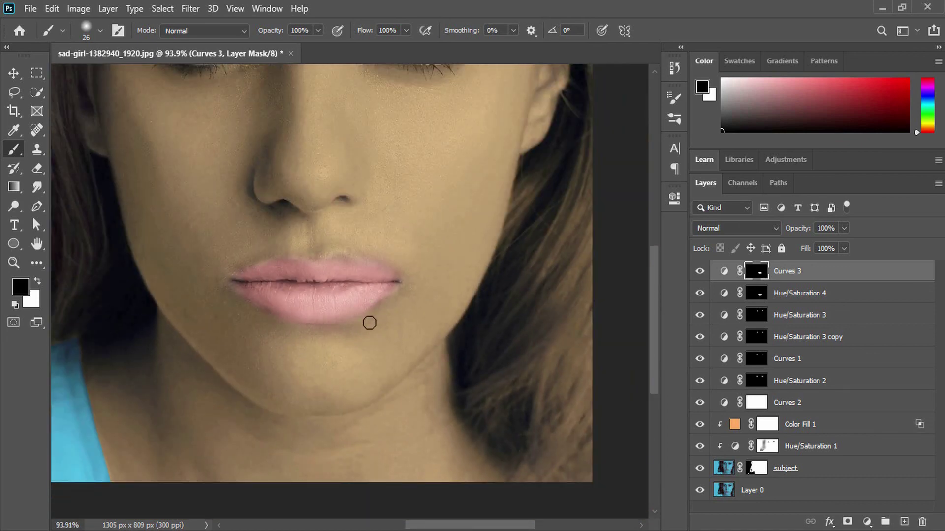
{"action": "scroll", "coordinate": [258, 372], "scroll_direction": "down", "scroll_amount": 2}
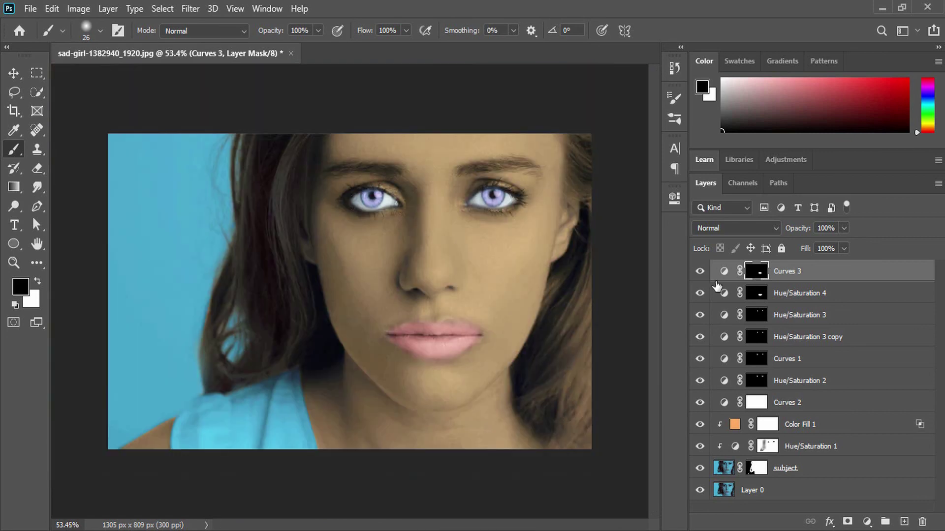
- Adjust the Underlying Layer Blend If range of Curves 3 so its brightening spares the darker lip tones
{"action": "double_click", "coordinate": [883, 277]}
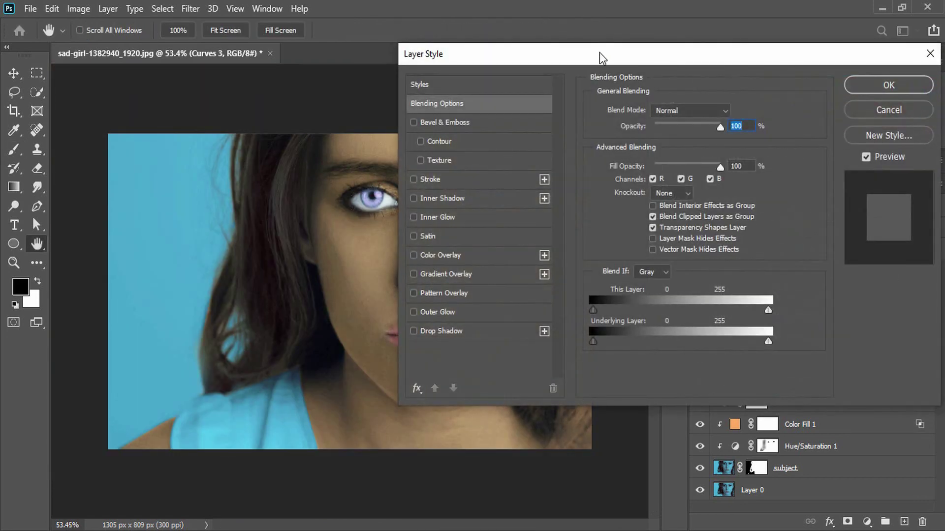
{"action": "left_click_drag", "start_coordinate": [599, 52], "coordinate": [703, 24]}
{"action": "left_click_drag", "start_coordinate": [728, 310], "coordinate": [914, 307]}
{"action": "left_click_drag", "start_coordinate": [761, 314], "coordinate": [651, 320]}
{"action": "left_click_drag", "start_coordinate": [722, 323], "coordinate": [735, 322]}
{"action": "left_click_drag", "start_coordinate": [847, 26], "coordinate": [764, 29]}
{"action": "left_click", "coordinate": [910, 63]}
{"action": "left_click", "coordinate": [909, 60]}
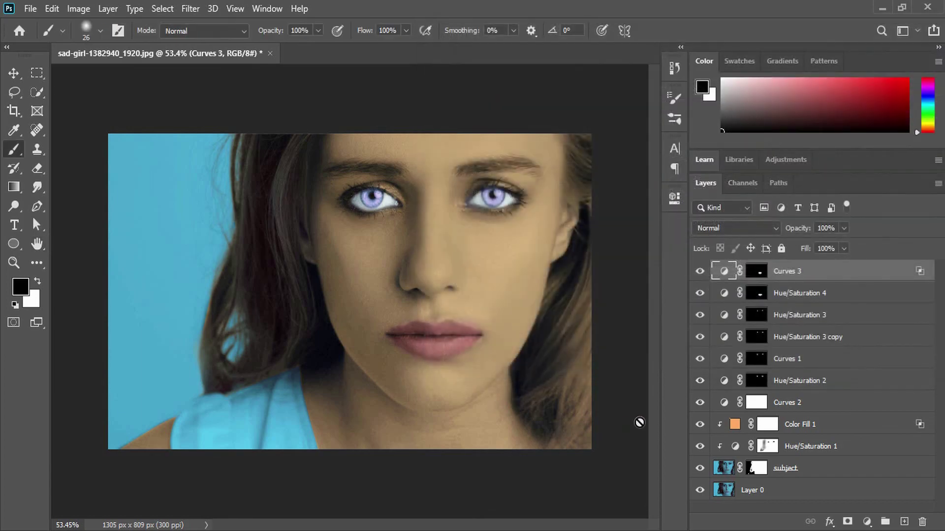